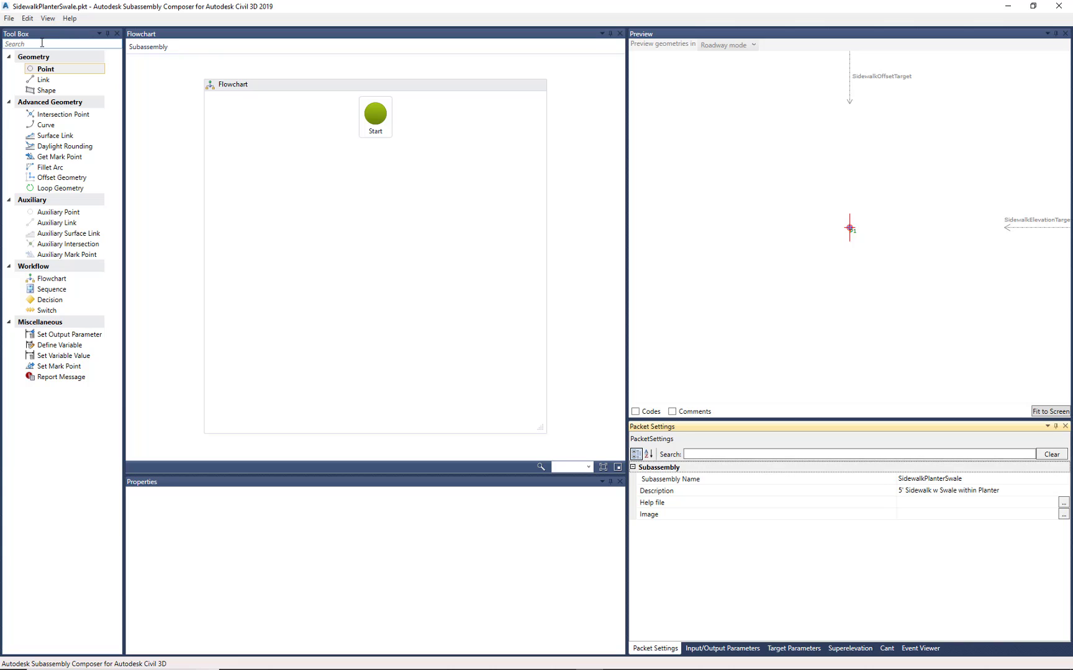
{"action": "left_click", "coordinate": [8, 103]}
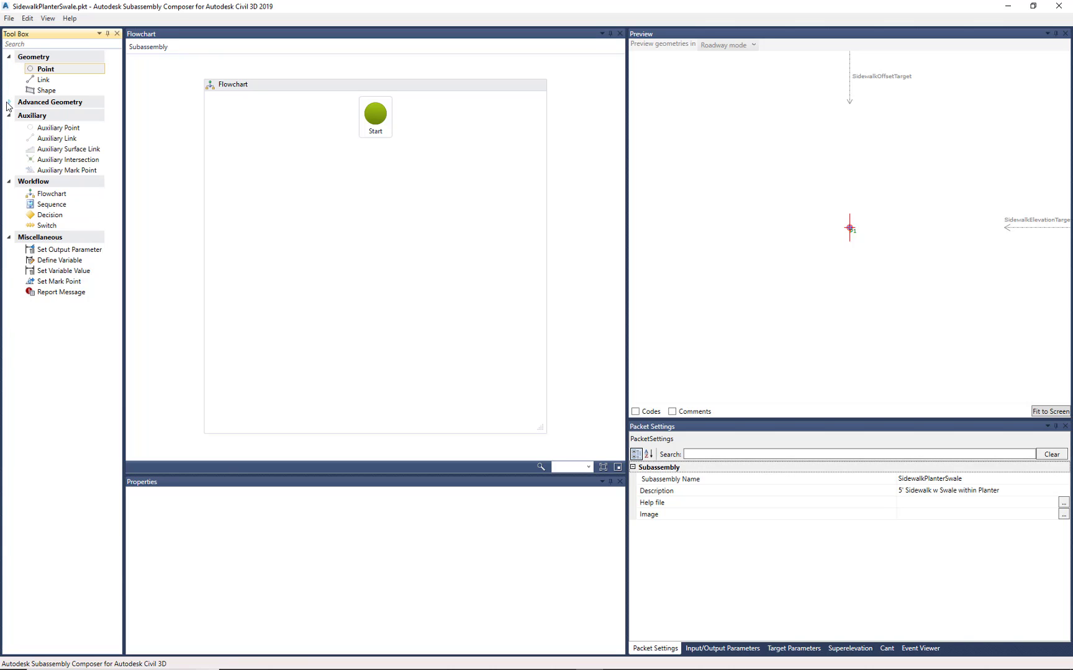
{"action": "left_click", "coordinate": [8, 103]}
{"action": "left_click", "coordinate": [8, 200]}
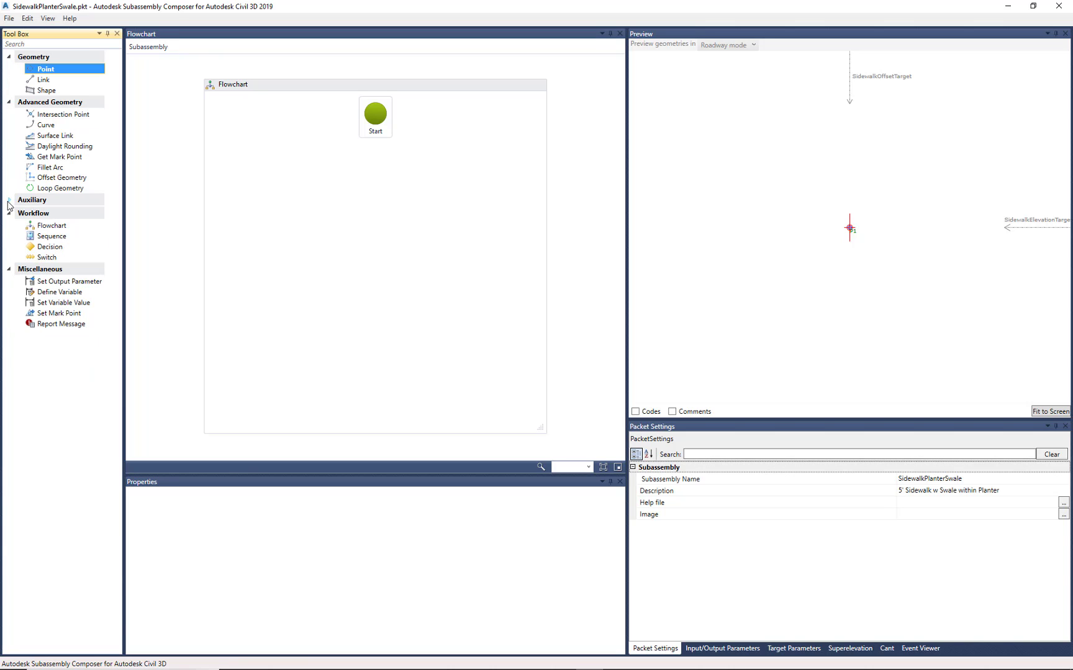
{"action": "left_click", "coordinate": [9, 200]}
{"action": "left_click", "coordinate": [8, 267]}
{"action": "left_click", "coordinate": [9, 267]}
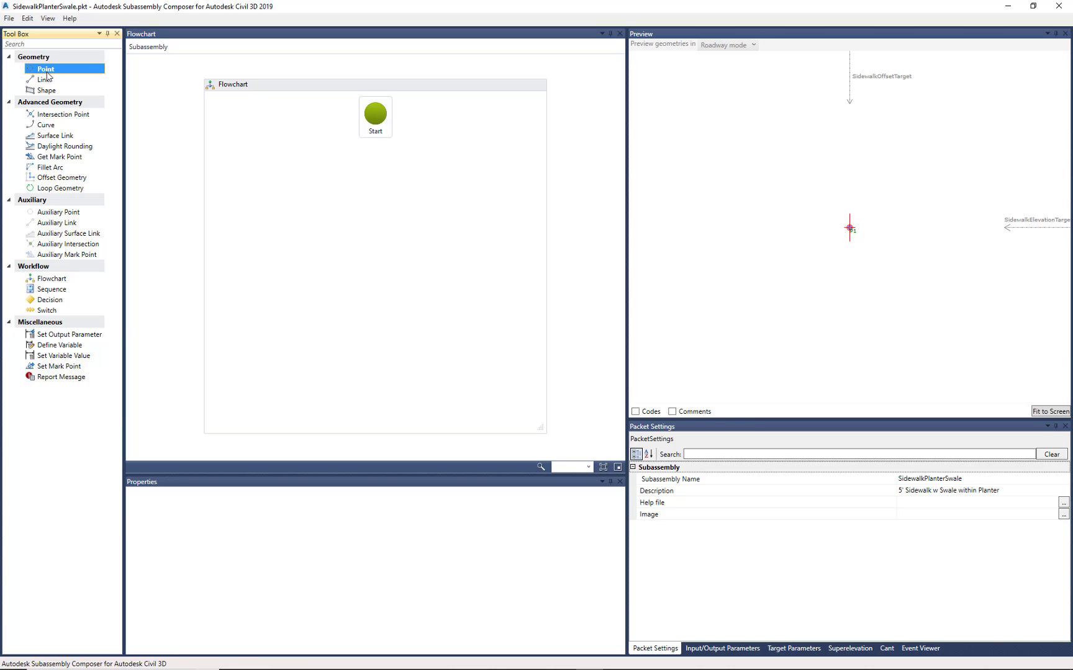
Add a point to the flowchart directly after Start and assign it the point code "Top"
{"action": "left_click_drag", "start_coordinate": [49, 71], "coordinate": [378, 175]}
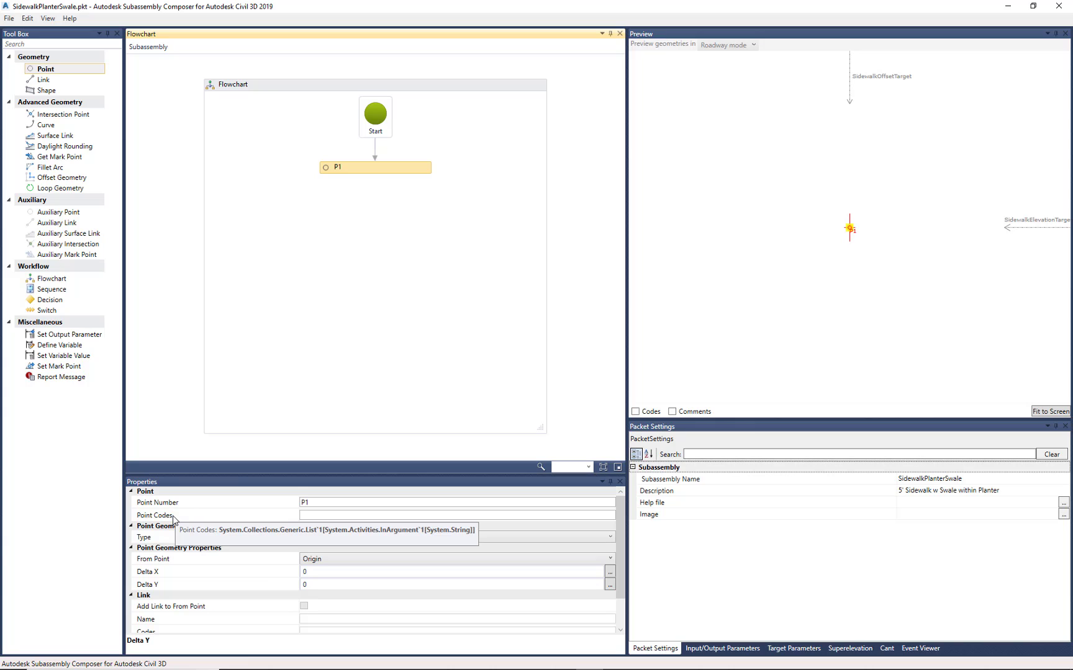
{"action": "left_click", "coordinate": [308, 516]}
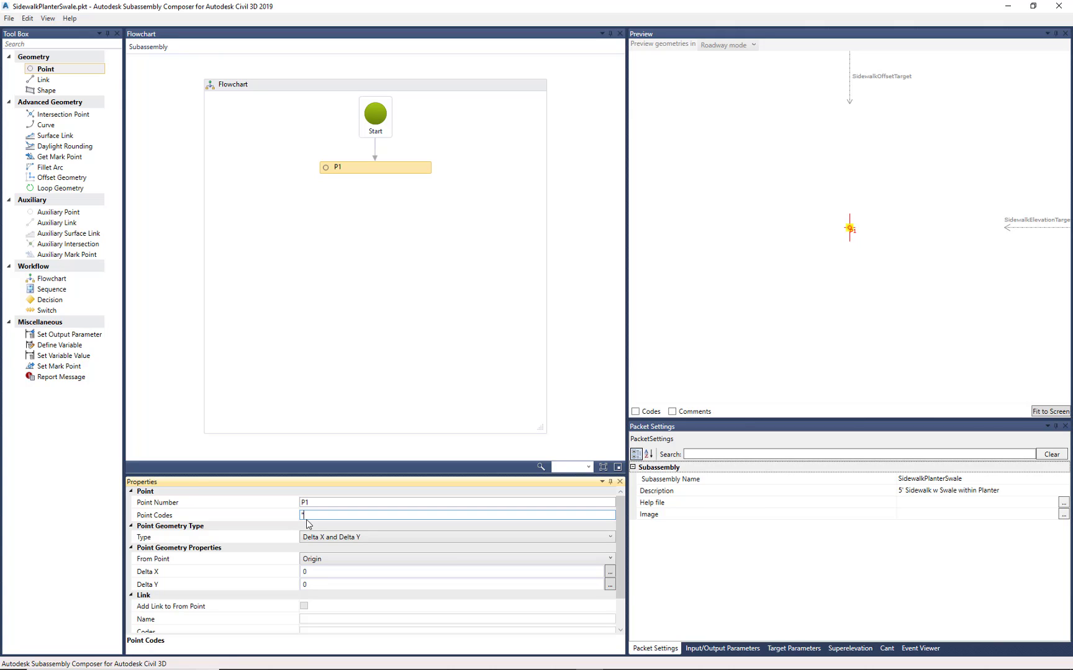
{"action": "type", "text": "p\""}
{"action": "left_click", "coordinate": [316, 538]}
{"action": "left_click", "coordinate": [319, 539]}
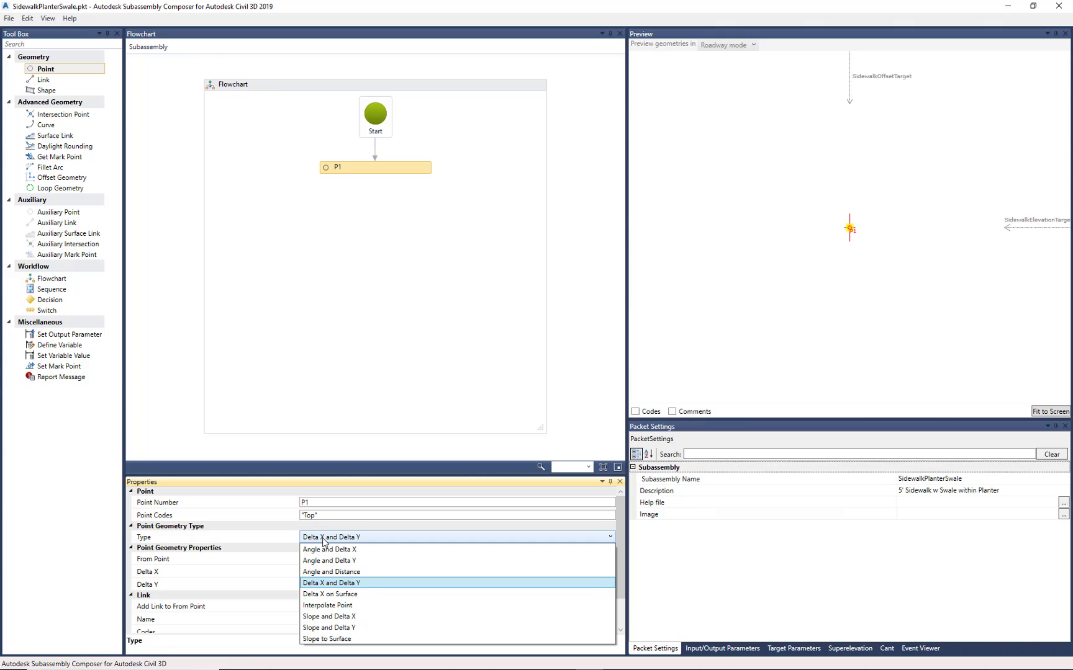
{"action": "left_click", "coordinate": [323, 542]}
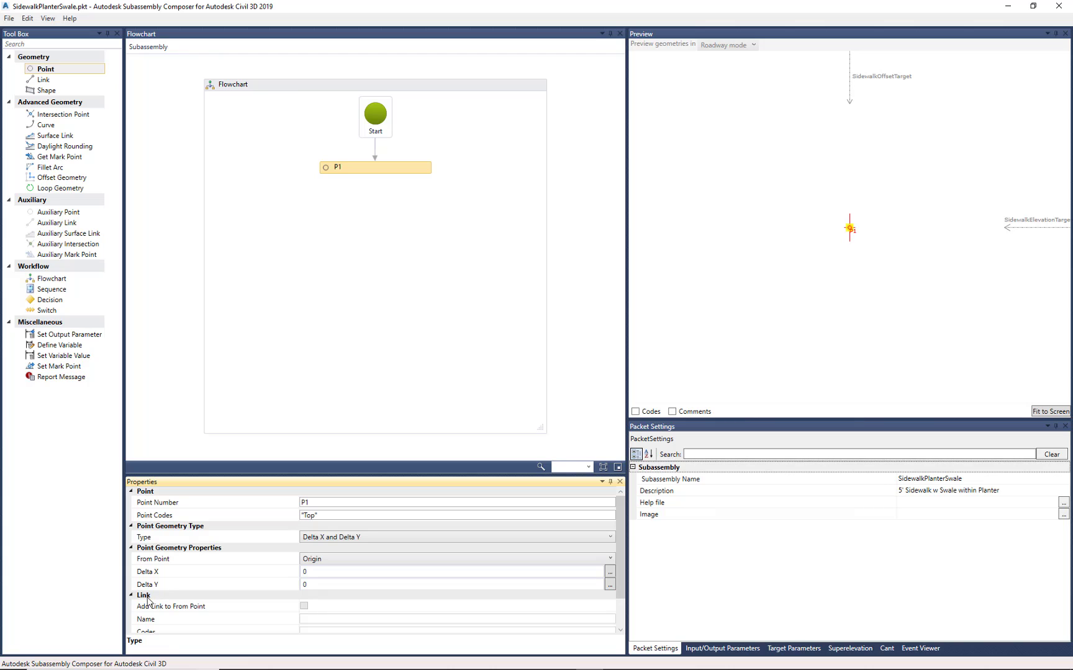
{"action": "left_click_drag", "start_coordinate": [620, 530], "coordinate": [621, 555]}
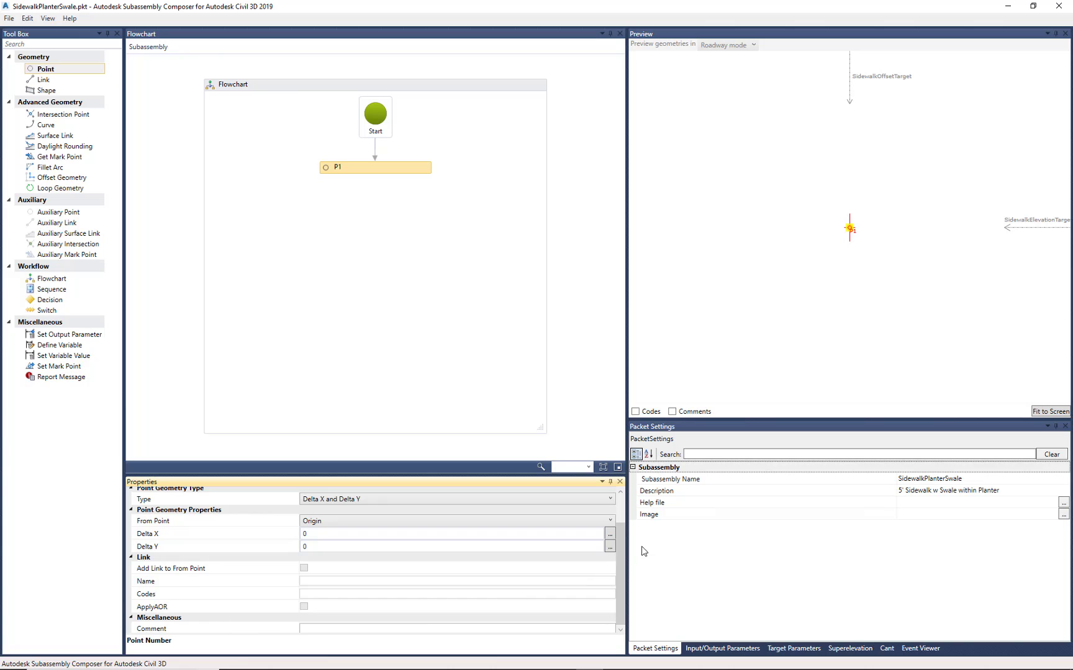
{"action": "left_click_drag", "start_coordinate": [620, 561], "coordinate": [630, 518]}
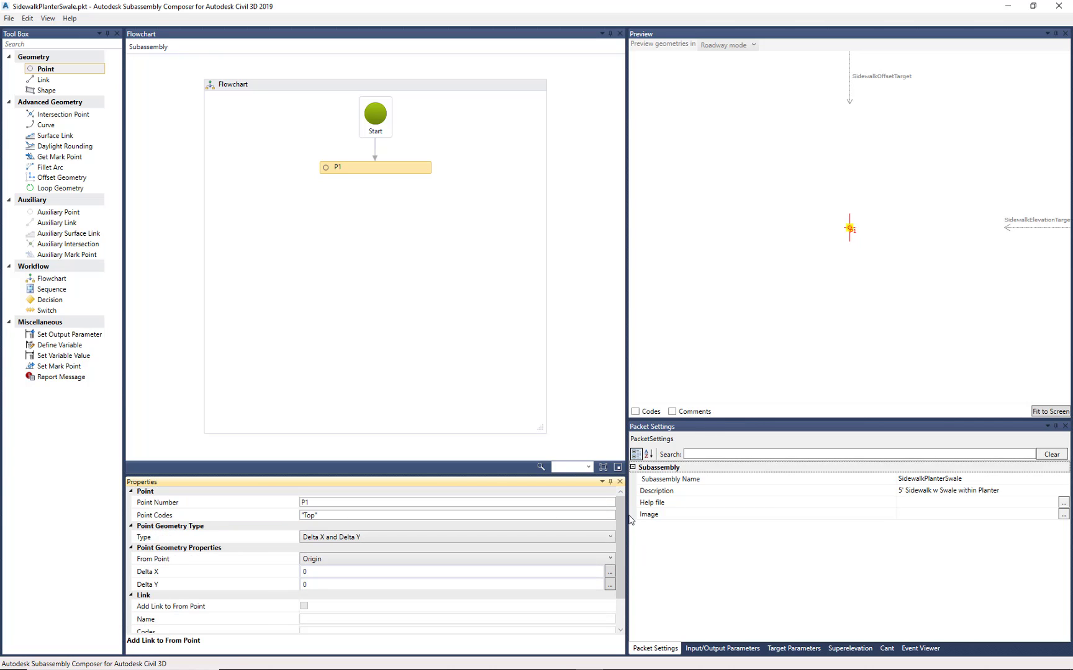
{"action": "left_click", "coordinate": [879, 229]}
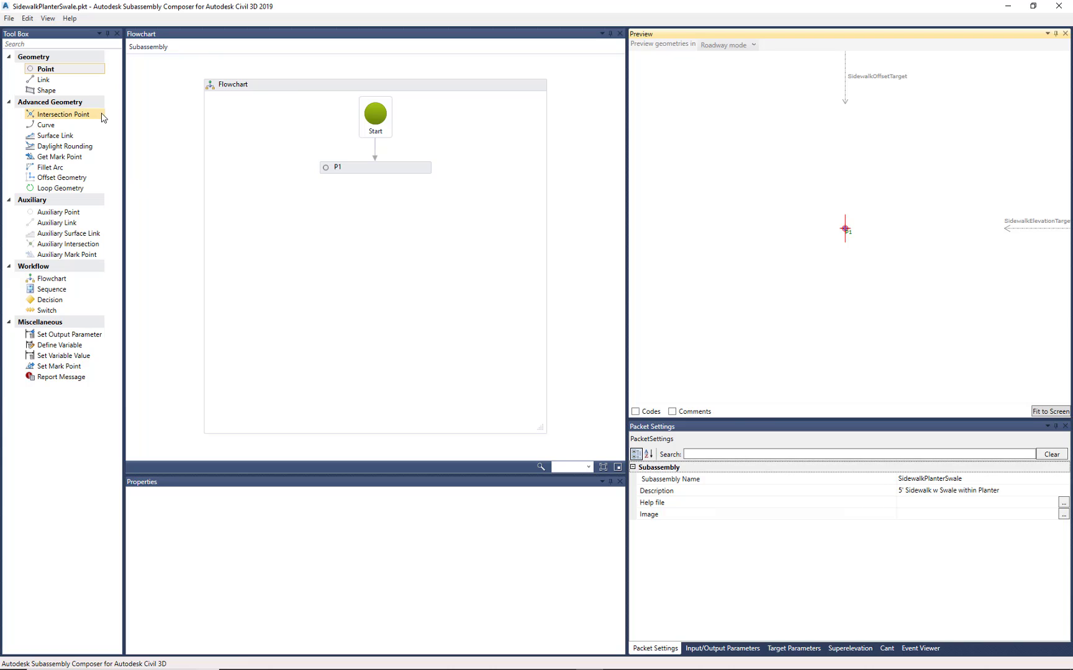
Add a second point after P1 in the flowchart, linked from P1, and display the input/output parameters
{"action": "left_click", "coordinate": [64, 76]}
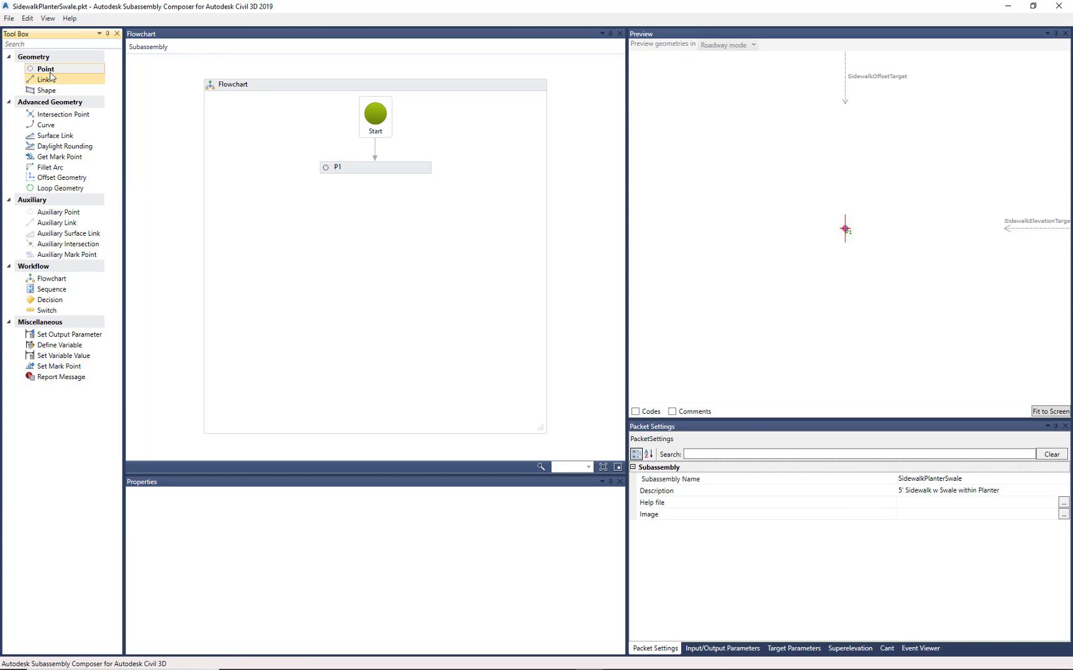
{"action": "left_click_drag", "start_coordinate": [51, 70], "coordinate": [379, 212]}
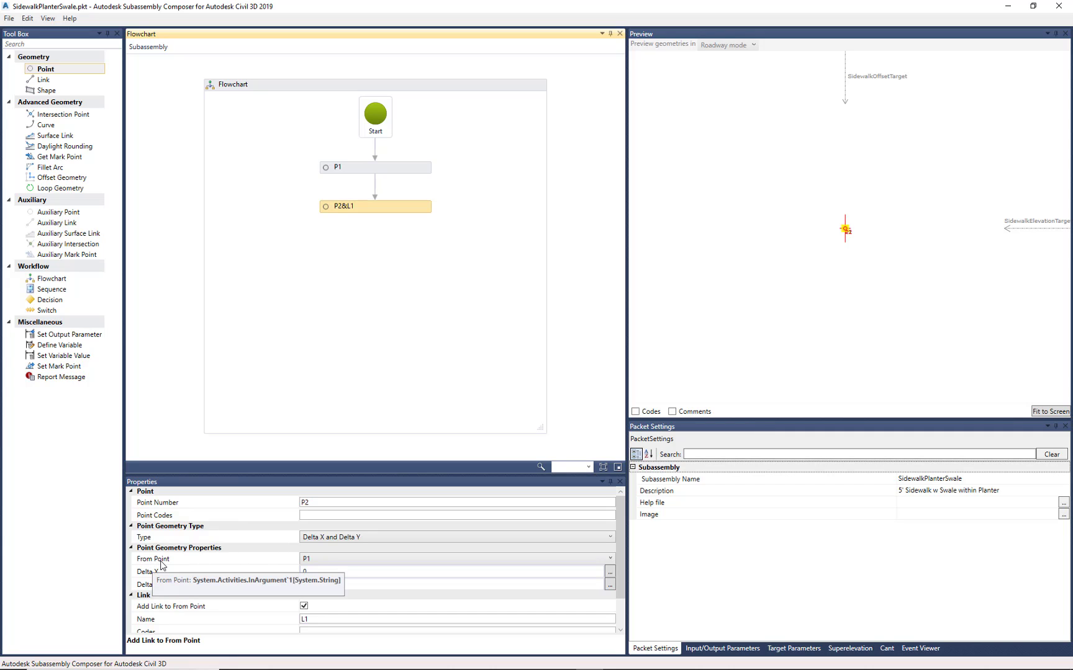
{"action": "left_click", "coordinate": [335, 559]}
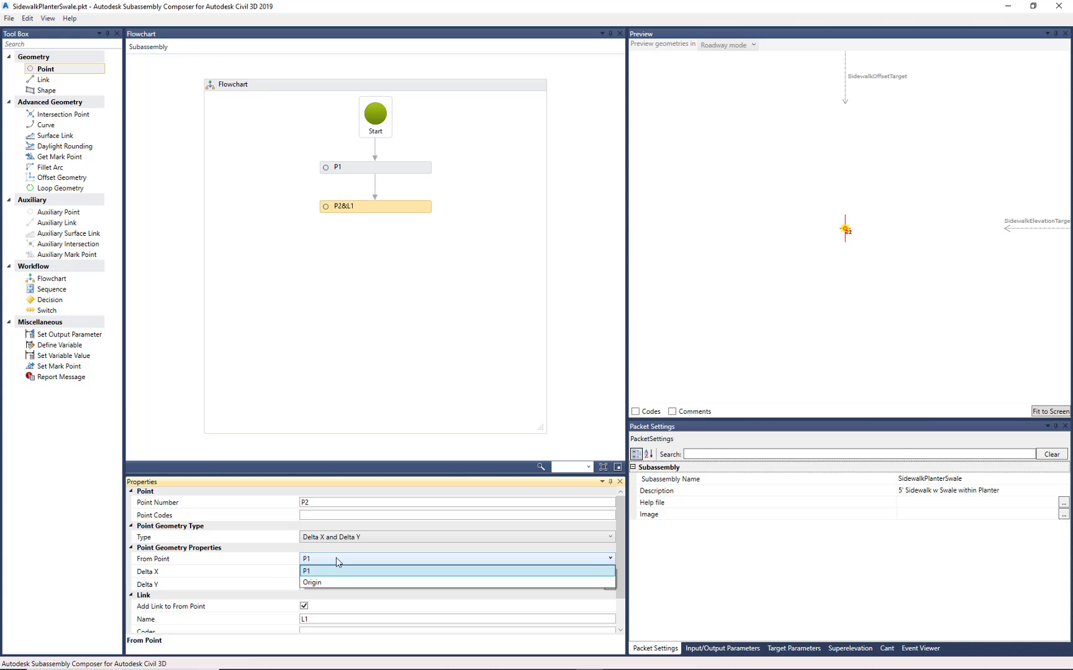
{"action": "left_click", "coordinate": [336, 558]}
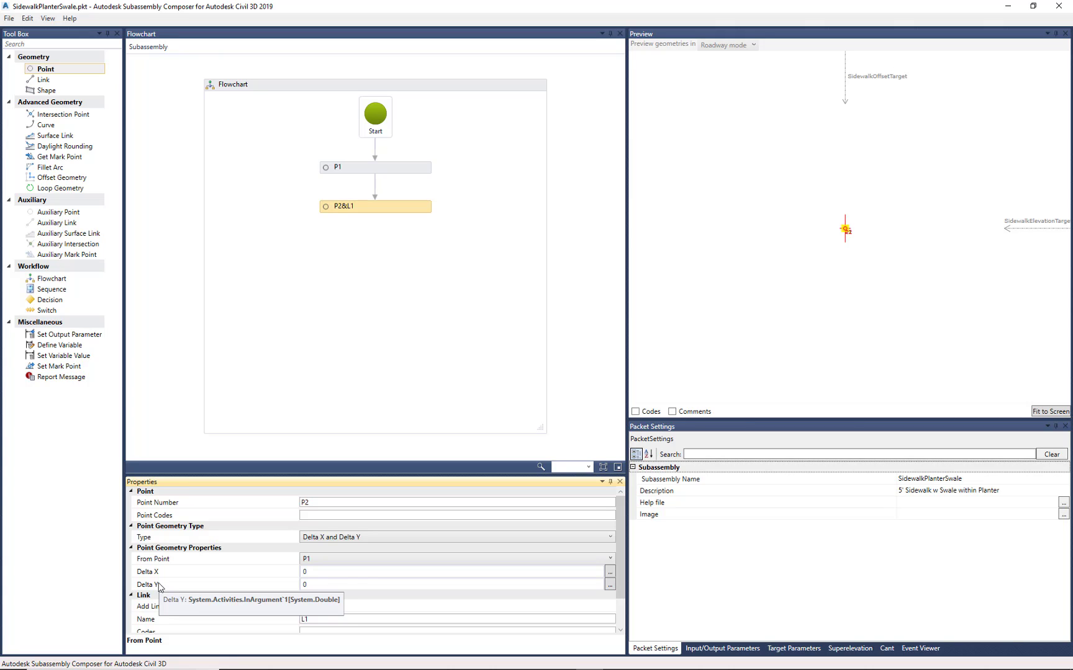
{"action": "left_click", "coordinate": [711, 649]}
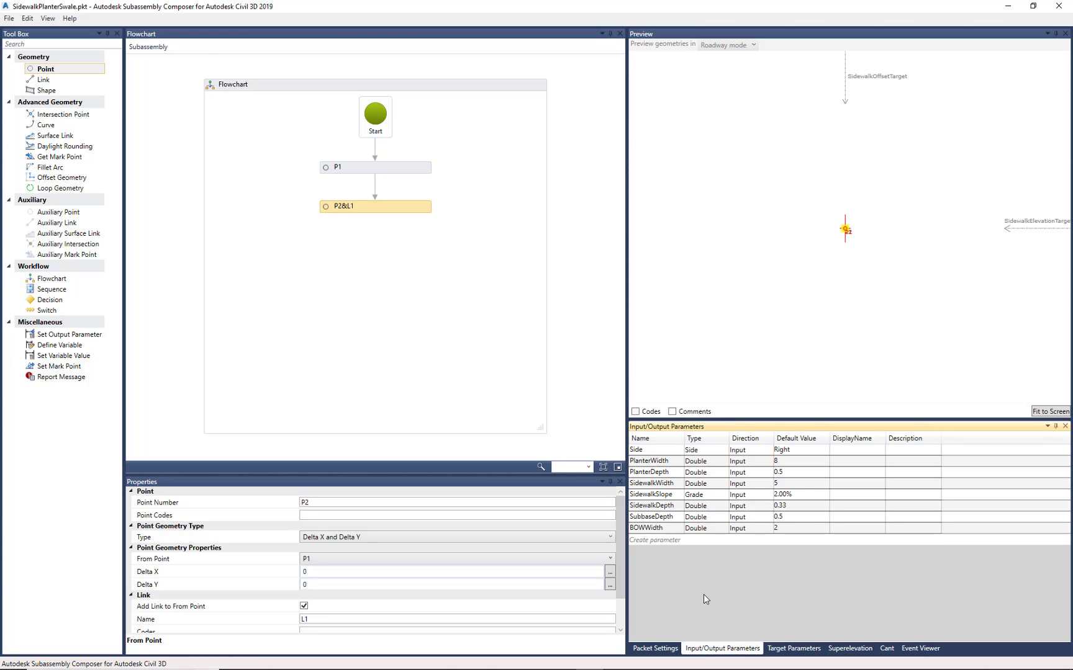
Try a Delta Y of 5 for point P2, check it in the preview, and reset it to 0
{"action": "left_click", "coordinate": [312, 585]}
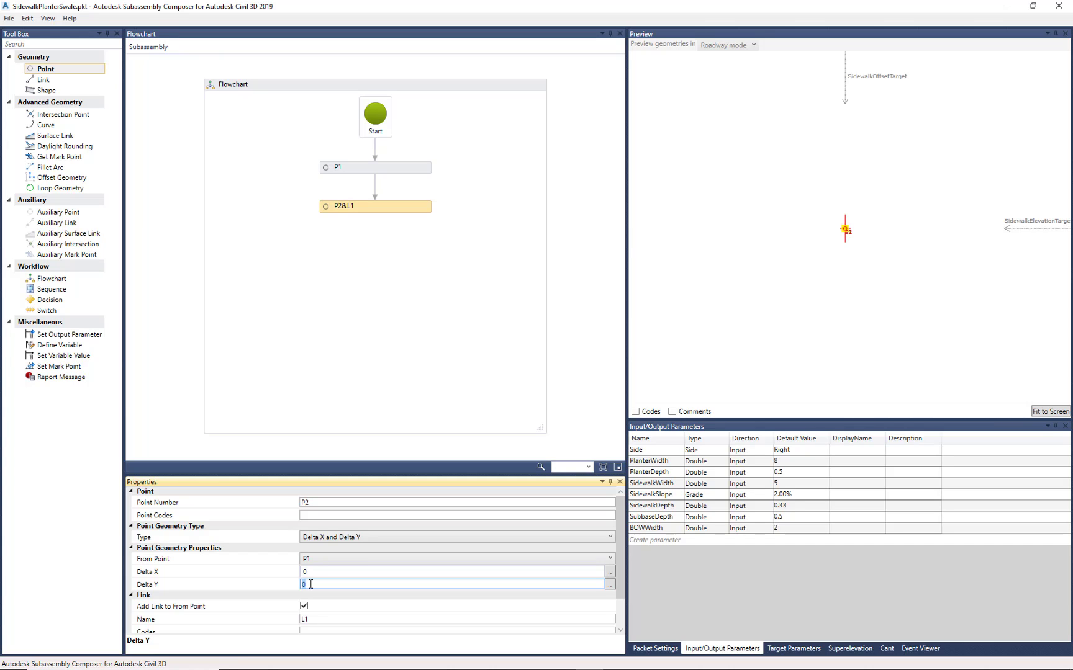
{"action": "left_click", "coordinate": [814, 287]}
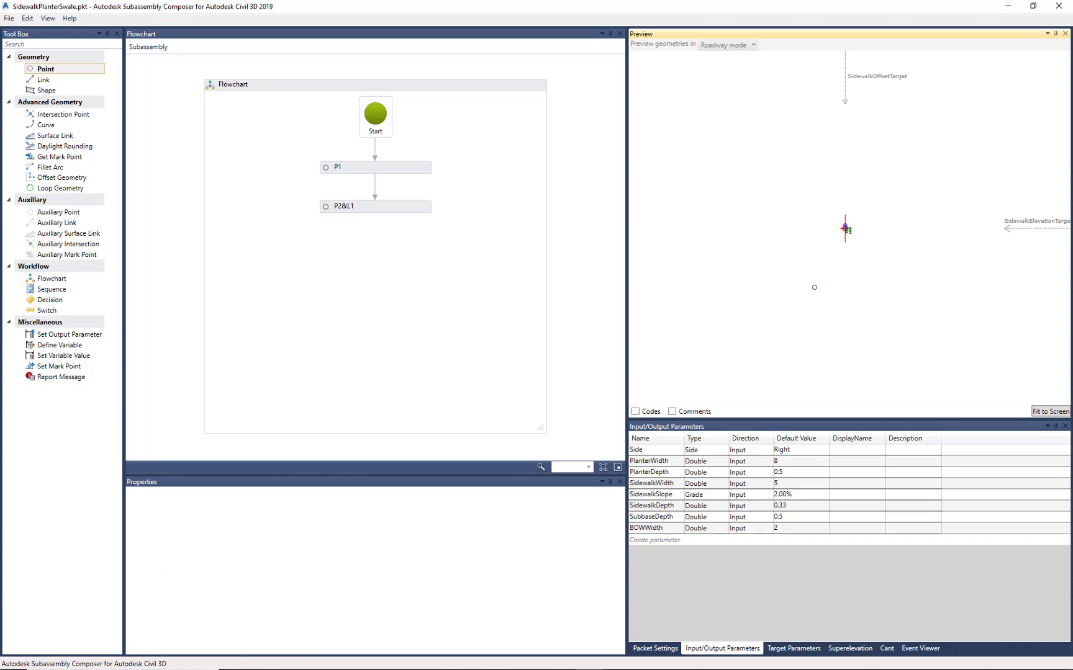
{"action": "scroll", "coordinate": [847, 221], "scroll_direction": "up", "scroll_amount": 5}
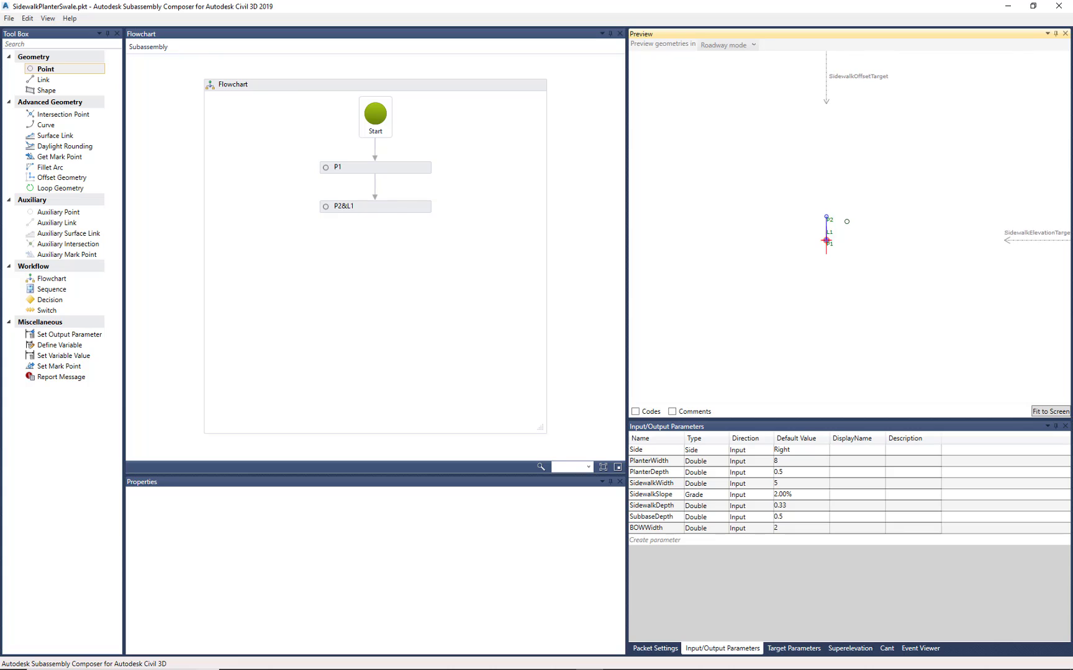
{"action": "scroll", "coordinate": [847, 221], "scroll_direction": "up", "scroll_amount": 3}
{"action": "left_click", "coordinate": [398, 214]}
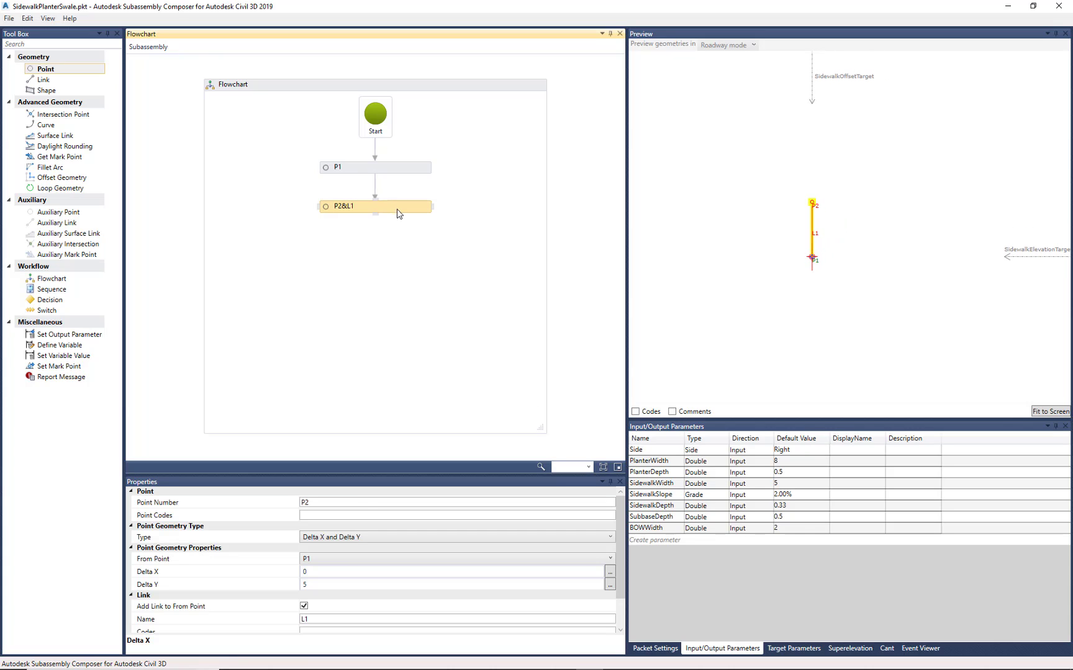
{"action": "left_click", "coordinate": [319, 584]}
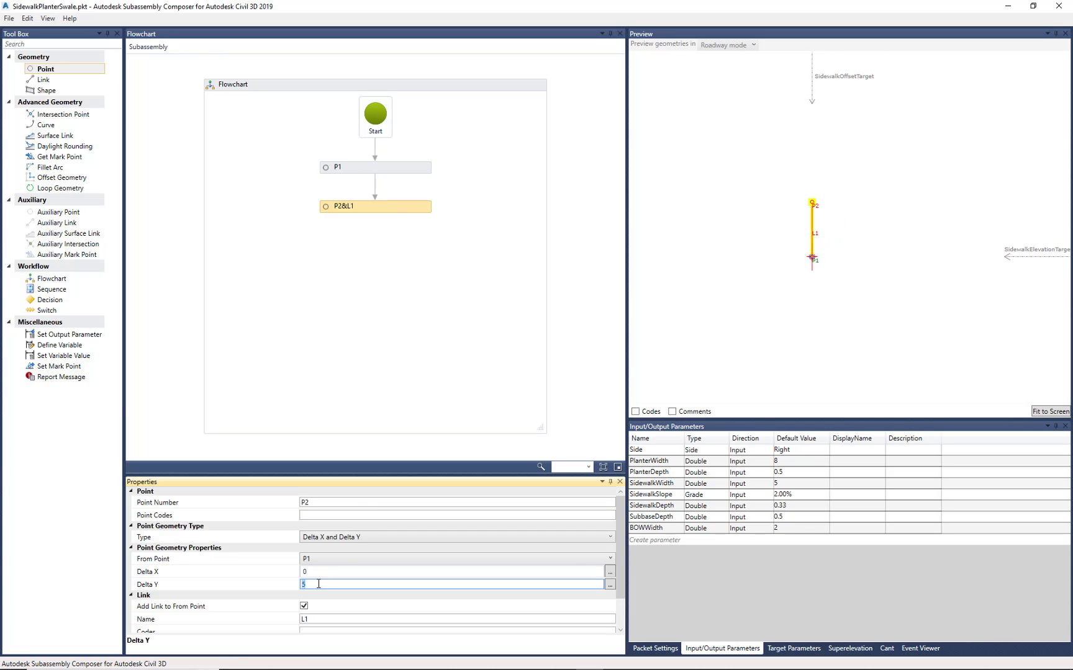
{"action": "type", "text": "0"}
Try a Delta X of 8 for point P2 and reset it to 0
{"action": "left_click", "coordinate": [323, 572]}
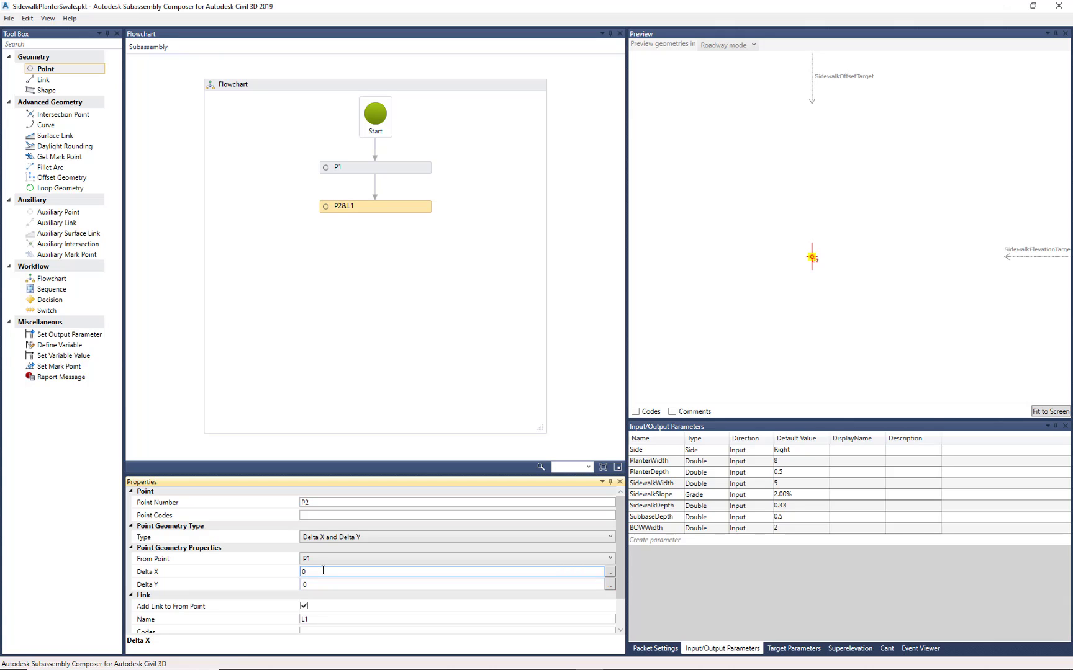
{"action": "left_click_drag", "start_coordinate": [323, 571], "coordinate": [286, 574]}
{"action": "type", "text": "8"}
{"action": "left_click", "coordinate": [319, 584]}
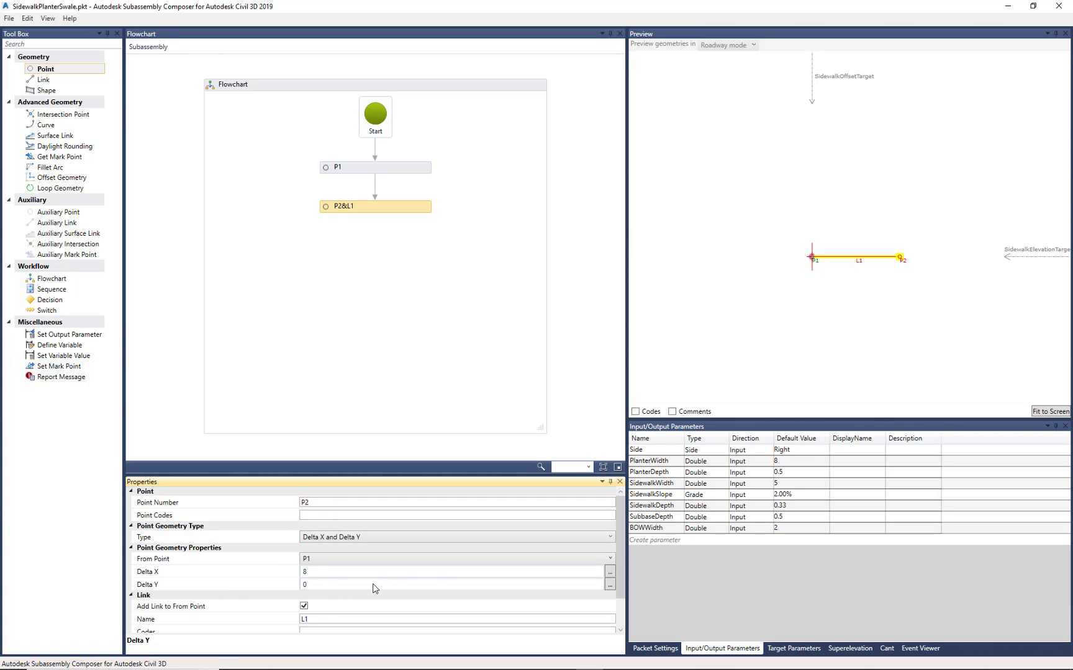
{"action": "left_click", "coordinate": [317, 572]}
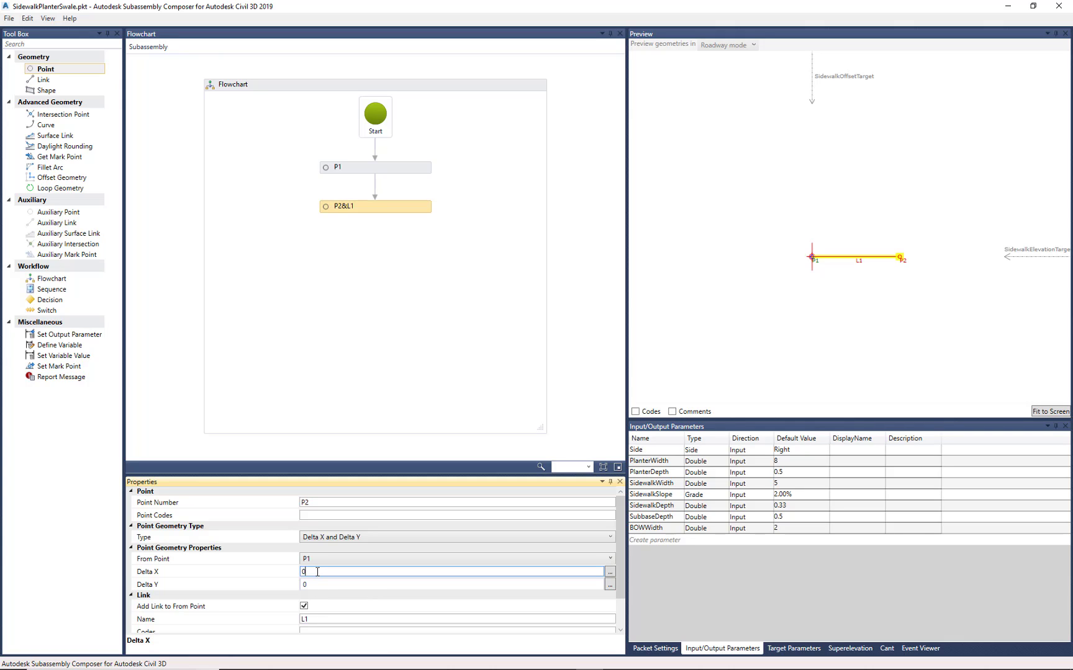
{"action": "type", "text": "0"}
{"action": "left_click", "coordinate": [259, 585]}
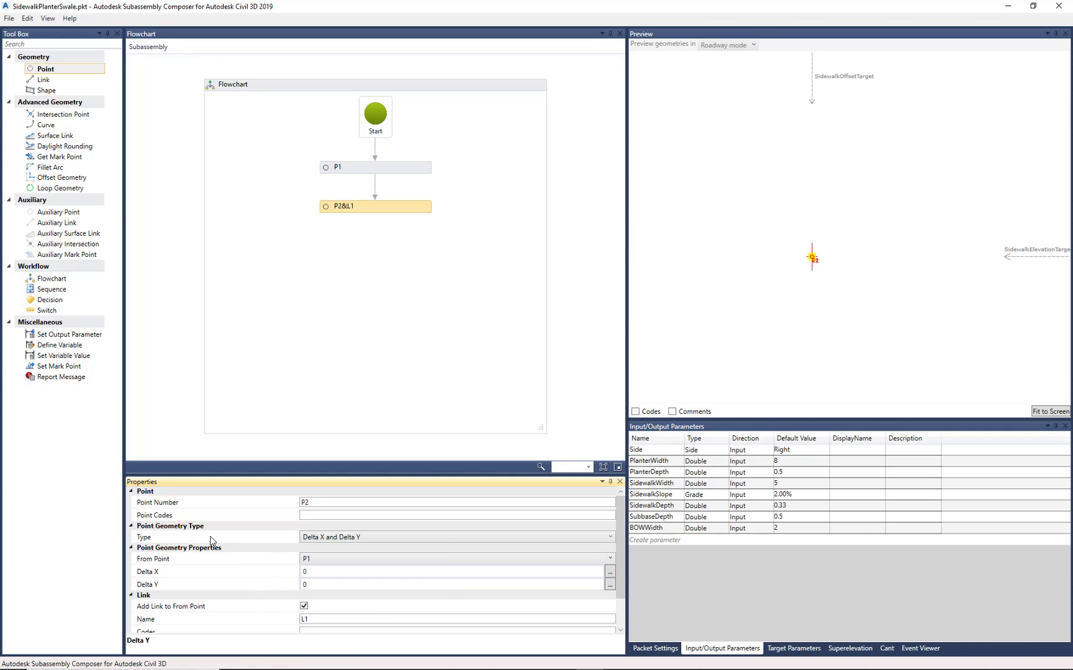
{"action": "left_click", "coordinate": [330, 538]}
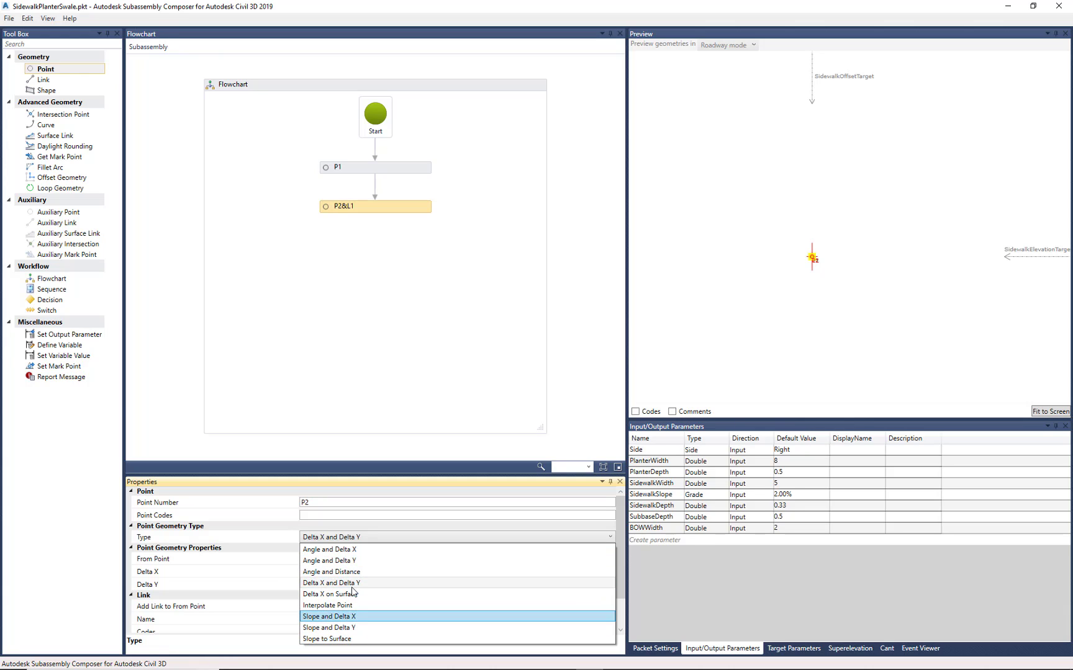
{"action": "left_click", "coordinate": [268, 541]}
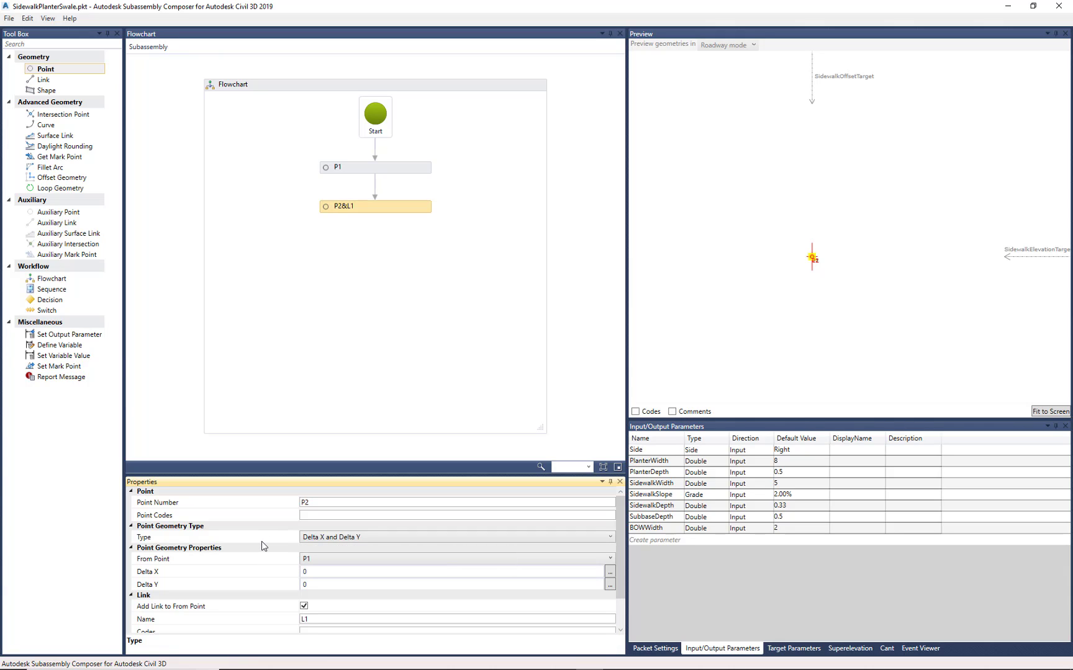
Copy the PlanterWidth parameter name and use it as point P2's Delta X
{"action": "left_click", "coordinate": [659, 467]}
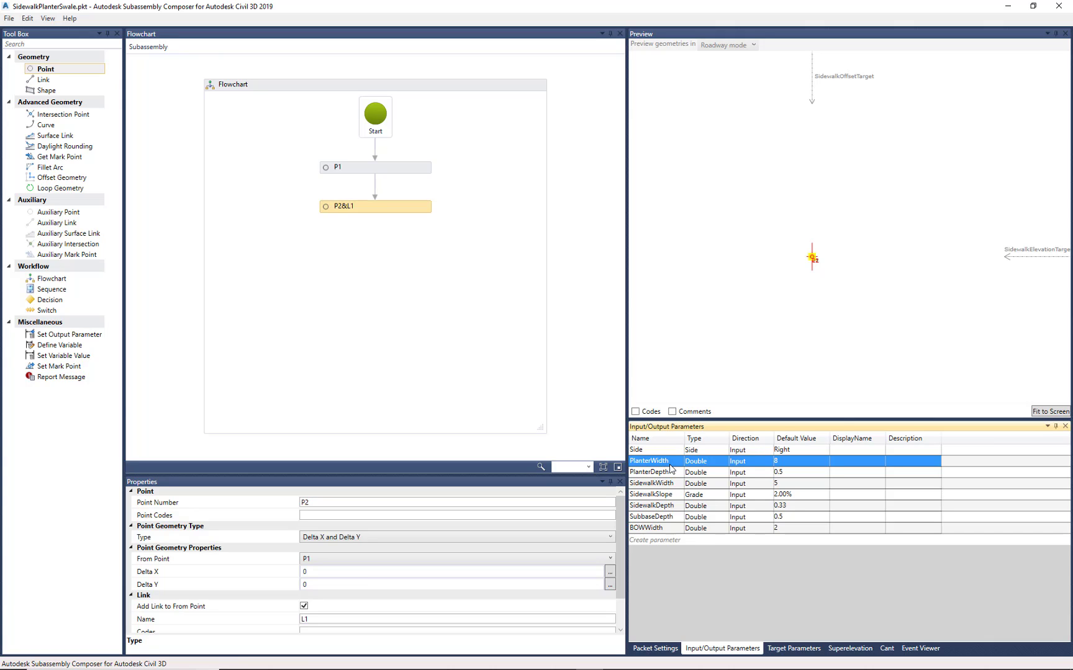
{"action": "left_click", "coordinate": [670, 463]}
{"action": "key", "text": "ctrl+c"}
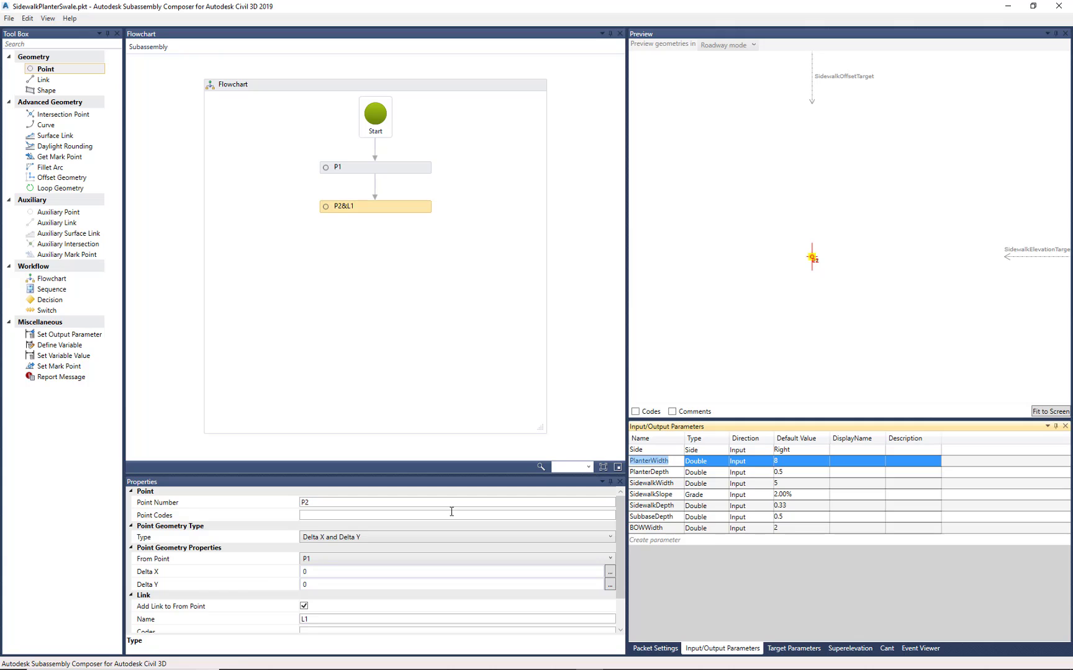
{"action": "left_click", "coordinate": [313, 573]}
{"action": "key", "text": "ctrl+v"}
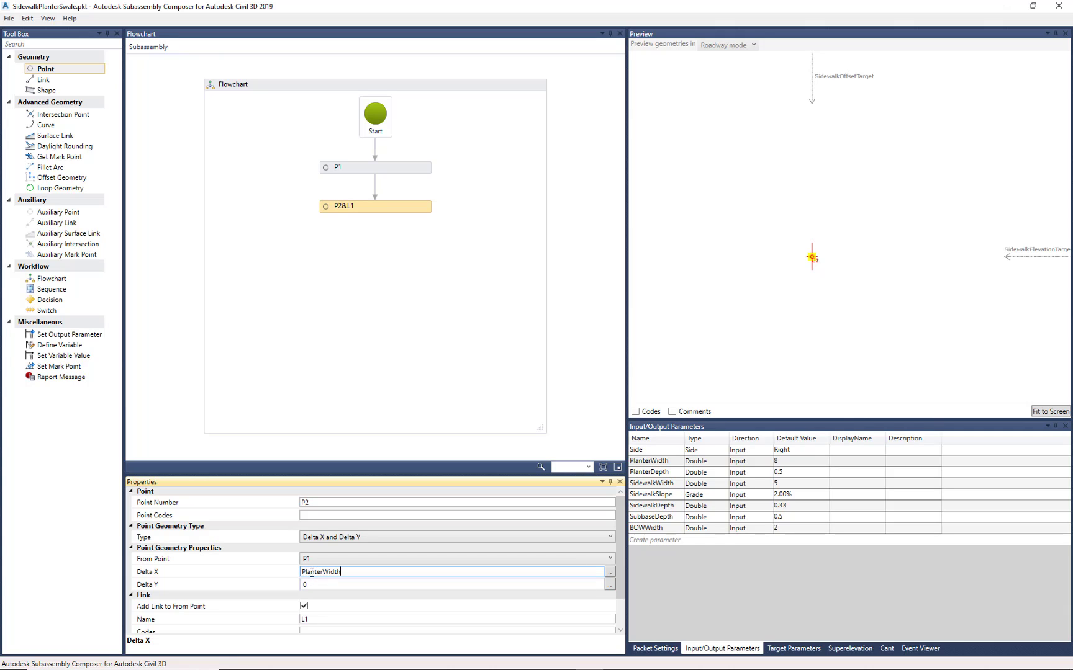
{"action": "left_click", "coordinate": [314, 587]}
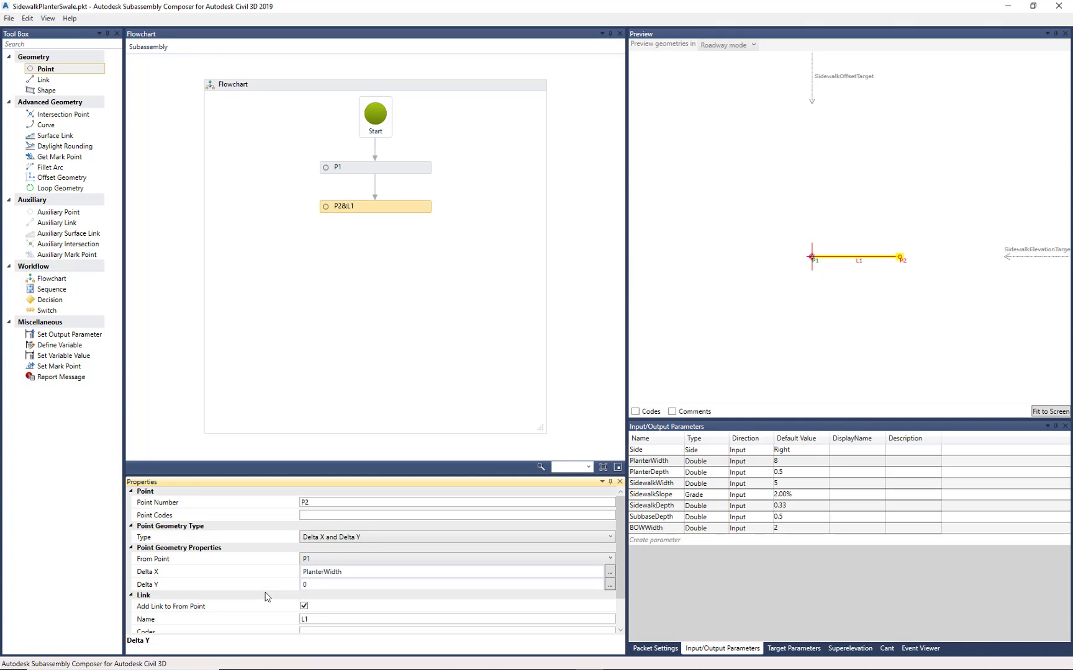
Change point P2's Delta X expression to PlanterWidth/2 so the point falls at half the planter width
{"action": "left_click", "coordinate": [353, 571]}
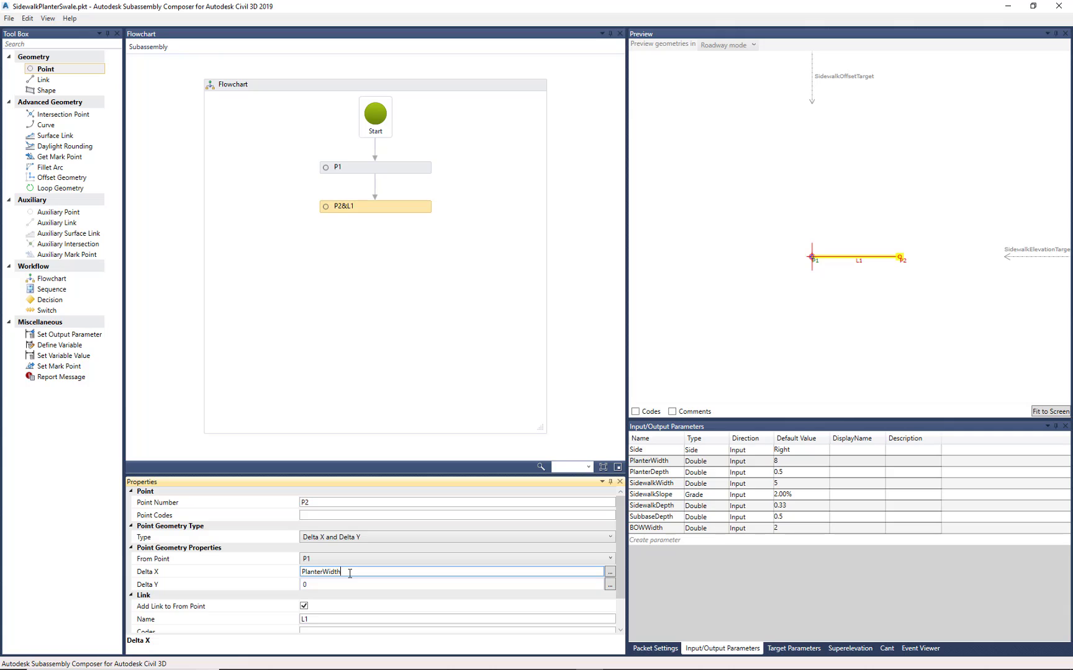
{"action": "type", "text": "2"}
{"action": "left_click", "coordinate": [815, 325]}
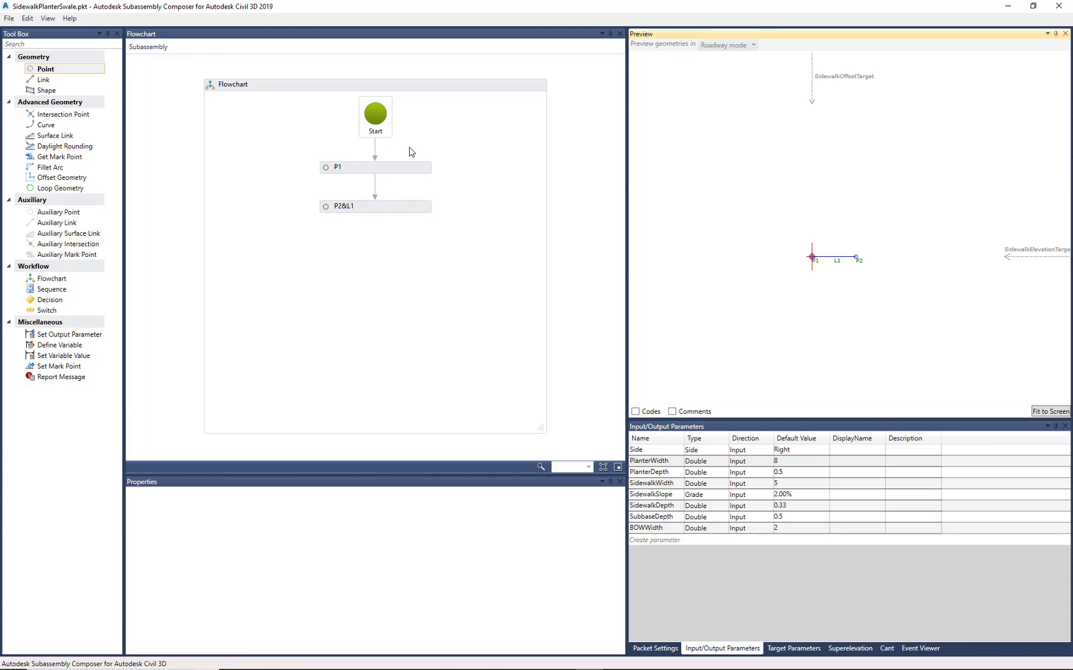
Copy the PlanterDepth parameter name for use in point P2's geometry
{"action": "left_click", "coordinate": [401, 208]}
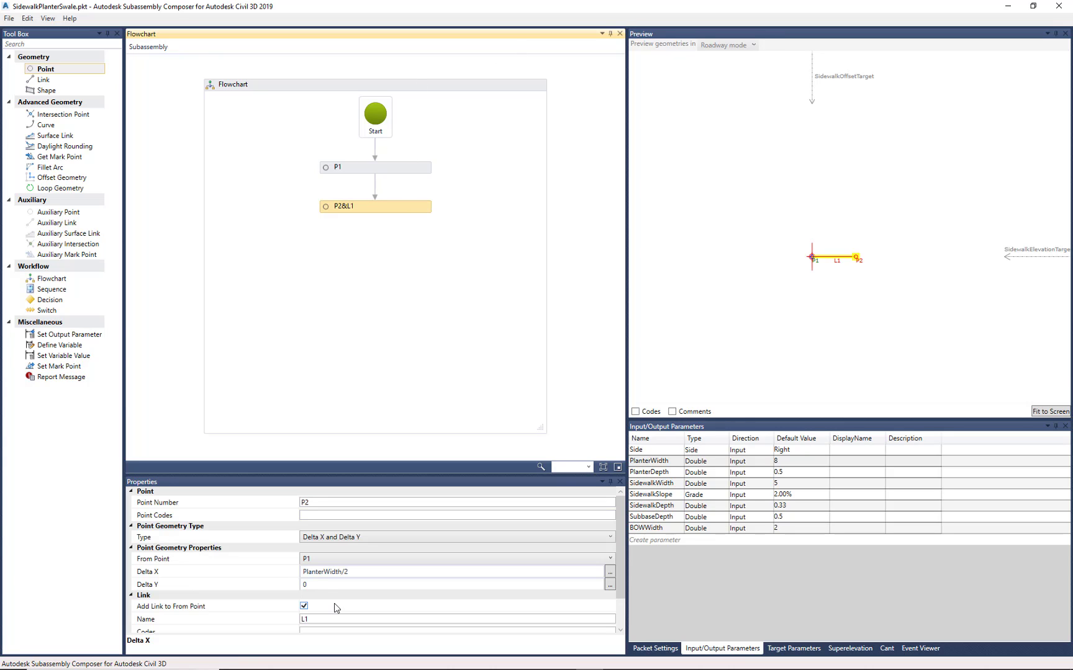
{"action": "left_click", "coordinate": [313, 585]}
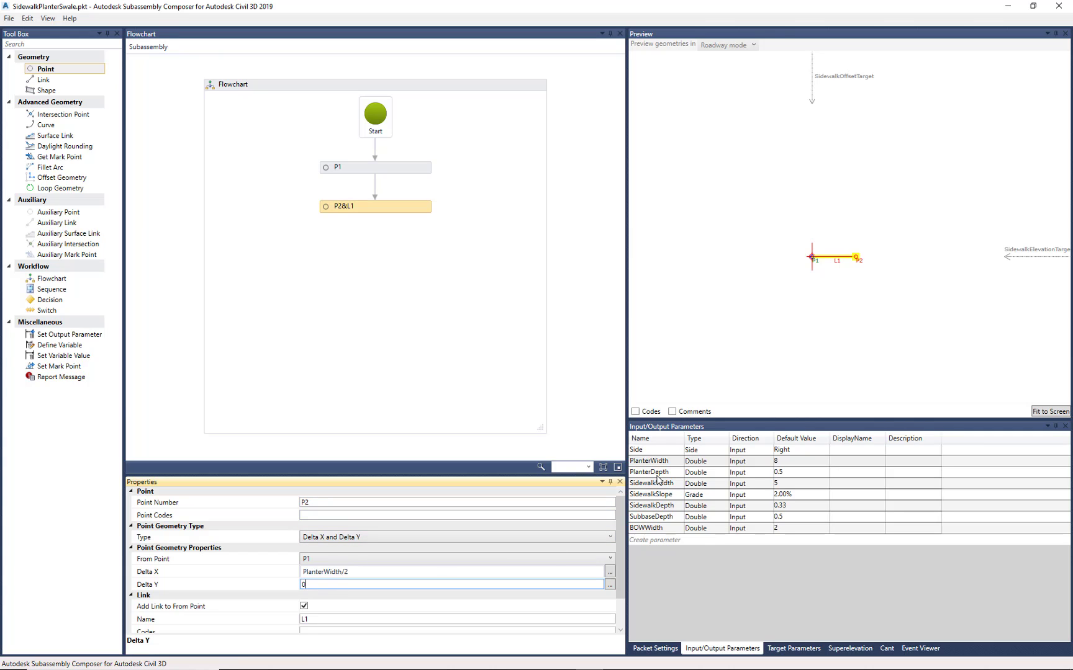
{"action": "left_click", "coordinate": [657, 474]}
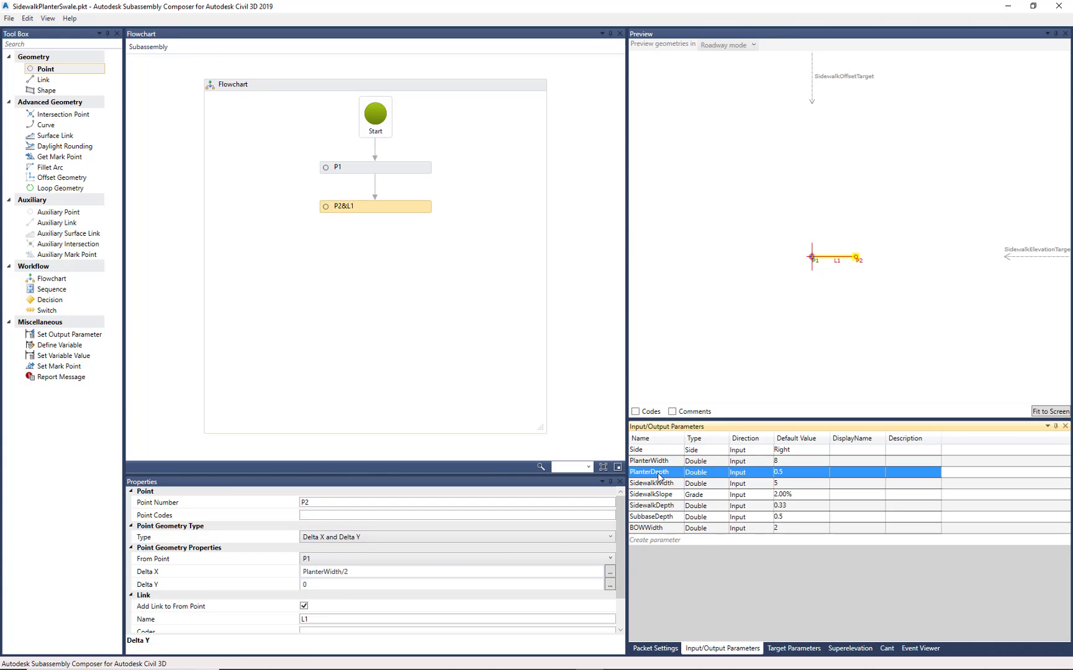
{"action": "left_click", "coordinate": [658, 474]}
{"action": "double_click", "coordinate": [660, 473]}
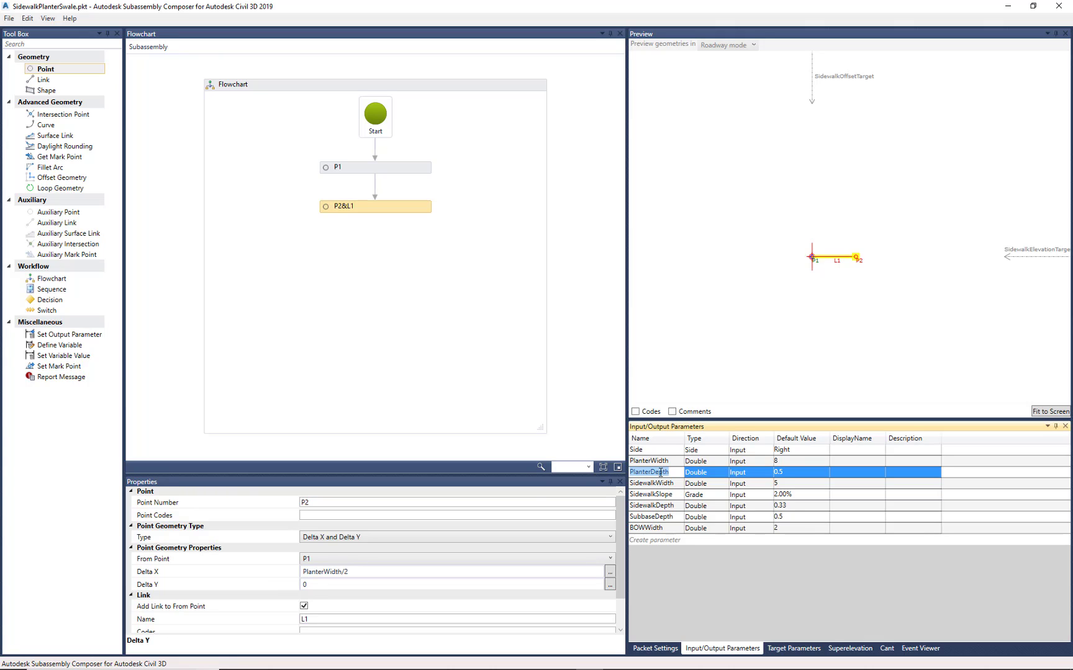
Set point P2's Delta Y to the PlanterDepth parameter
{"action": "left_click", "coordinate": [306, 585]}
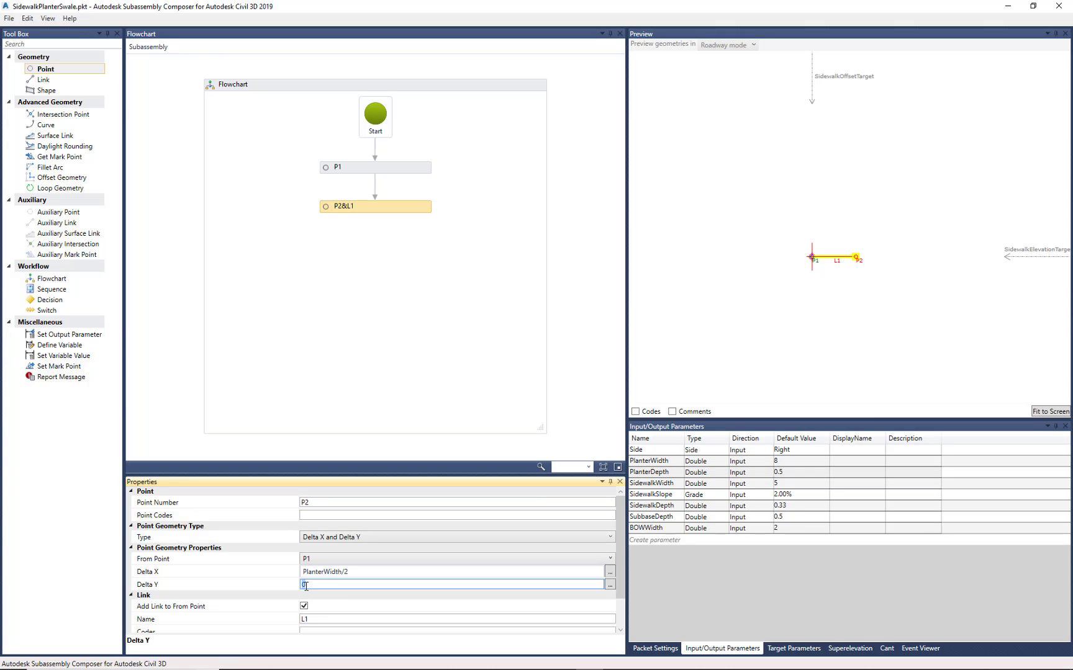
{"action": "left_click", "coordinate": [874, 277]}
{"action": "scroll", "coordinate": [851, 261], "scroll_direction": "up", "scroll_amount": 1}
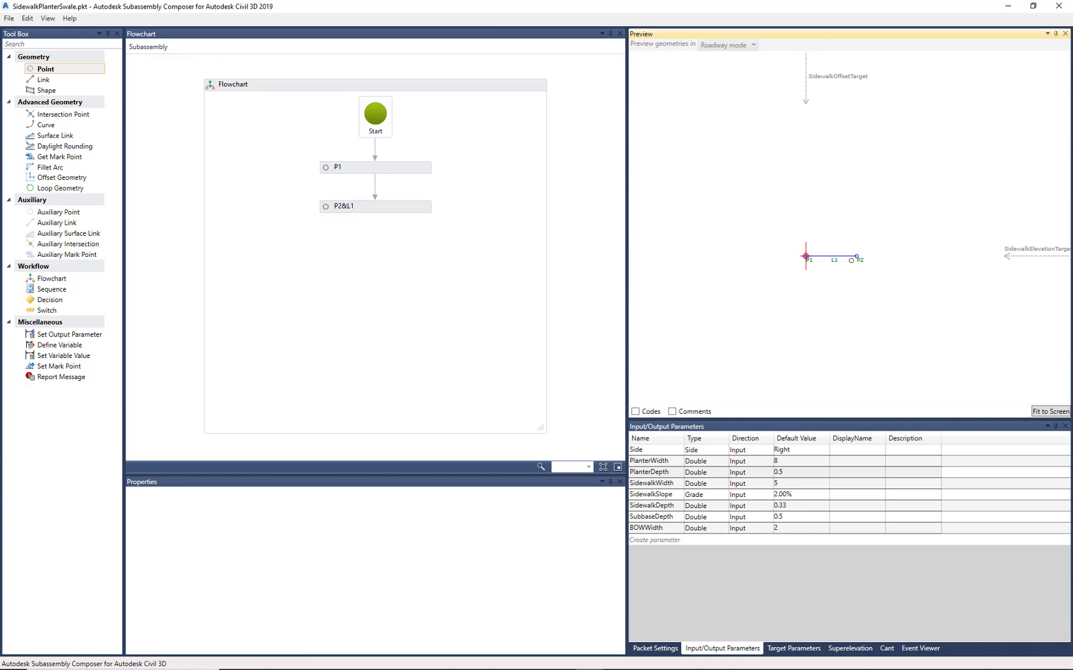
{"action": "scroll", "coordinate": [851, 261], "scroll_direction": "up", "scroll_amount": 3}
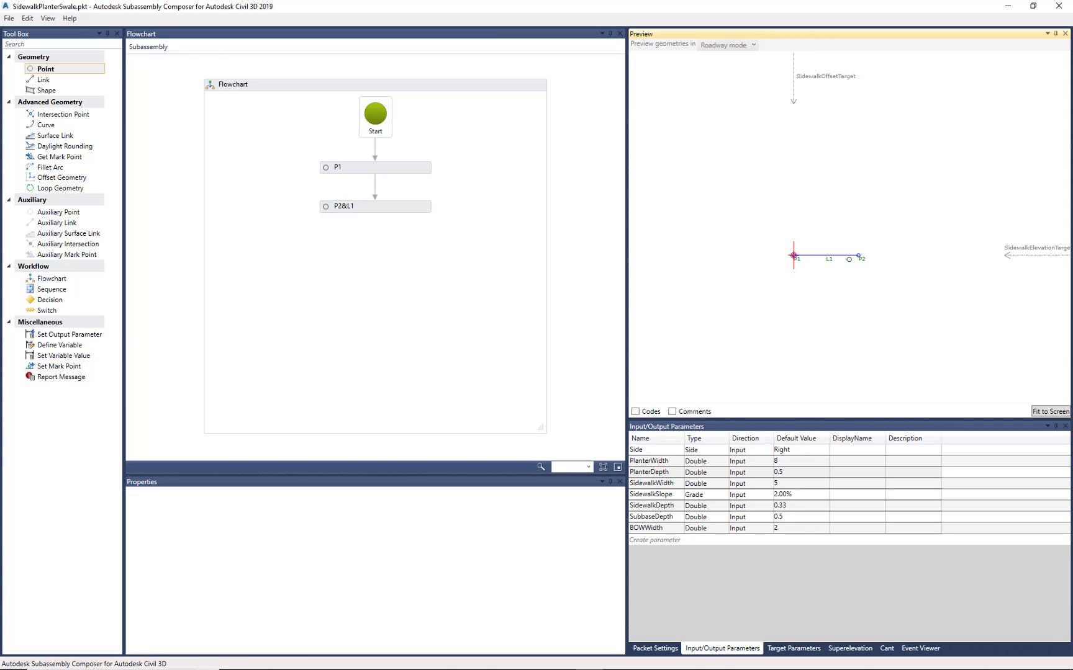
{"action": "left_click", "coordinate": [393, 208]}
{"action": "left_click", "coordinate": [335, 585]}
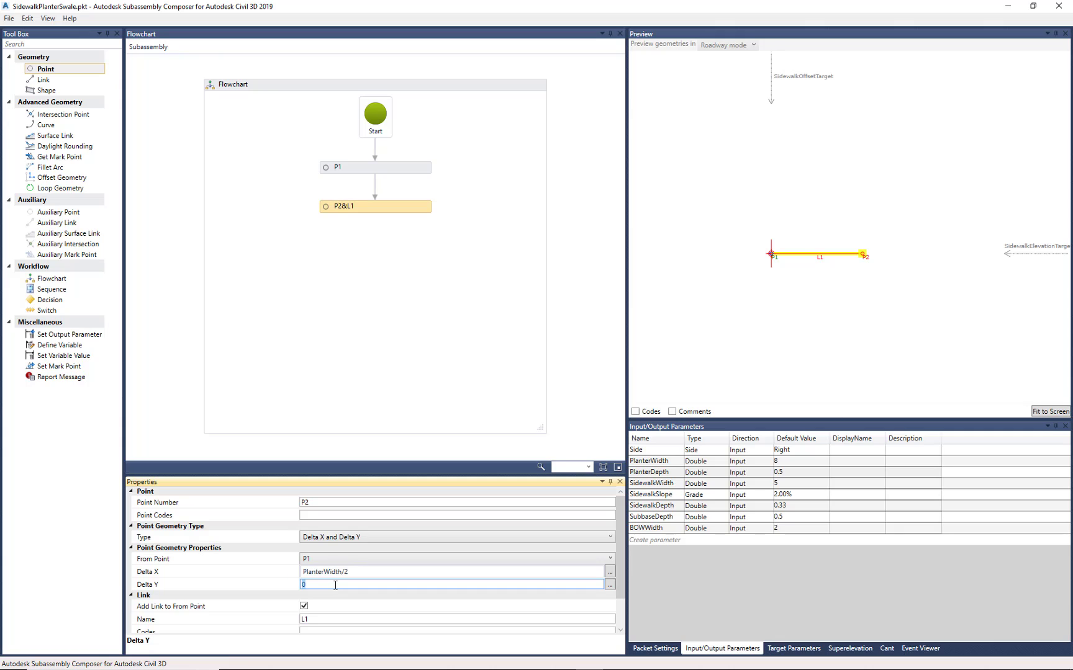
{"action": "type", "text": "PlanterDepth"}
{"action": "key", "text": "Return"}
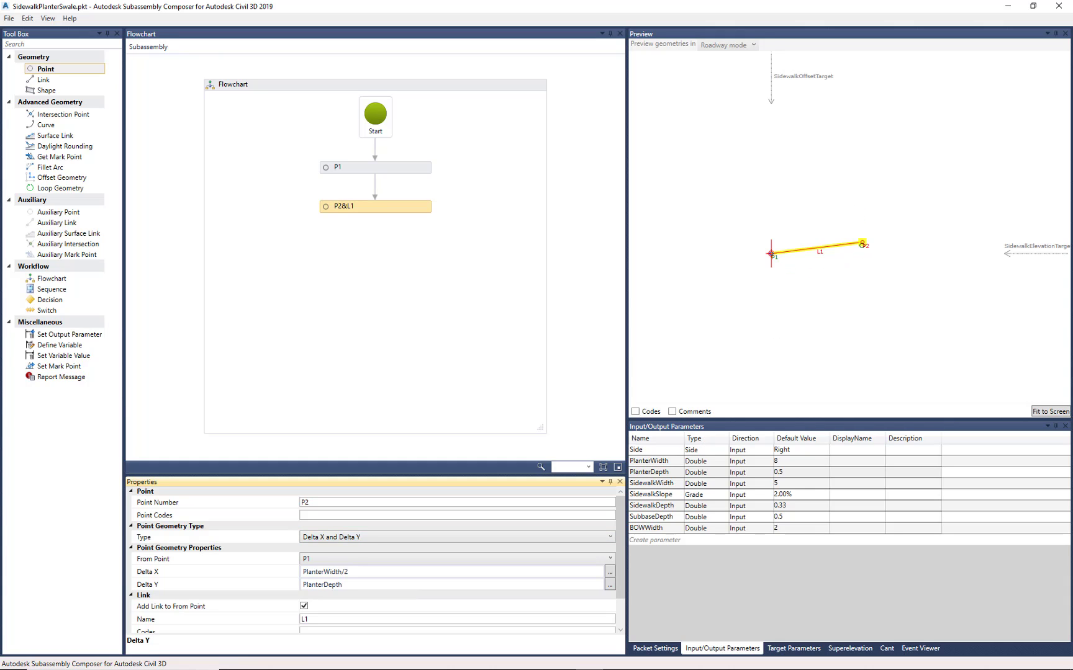
Negate point P2's Delta Y expression to -PlanterDepth so the point drops below P1
{"action": "left_click", "coordinate": [304, 586]}
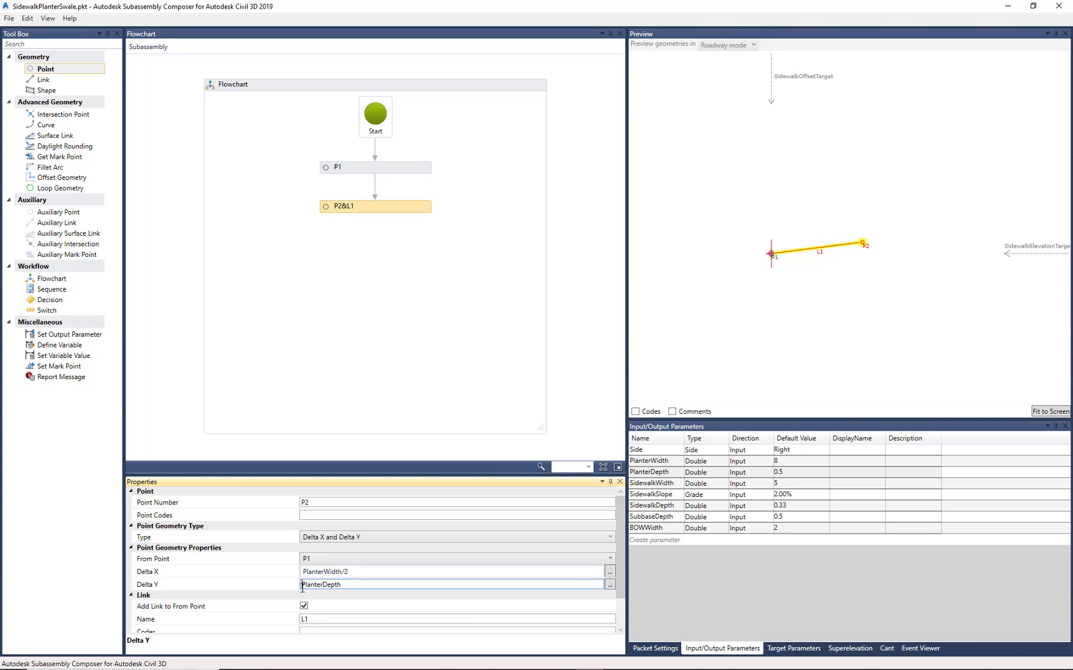
{"action": "type", "text": "-"}
{"action": "left_click", "coordinate": [735, 315]}
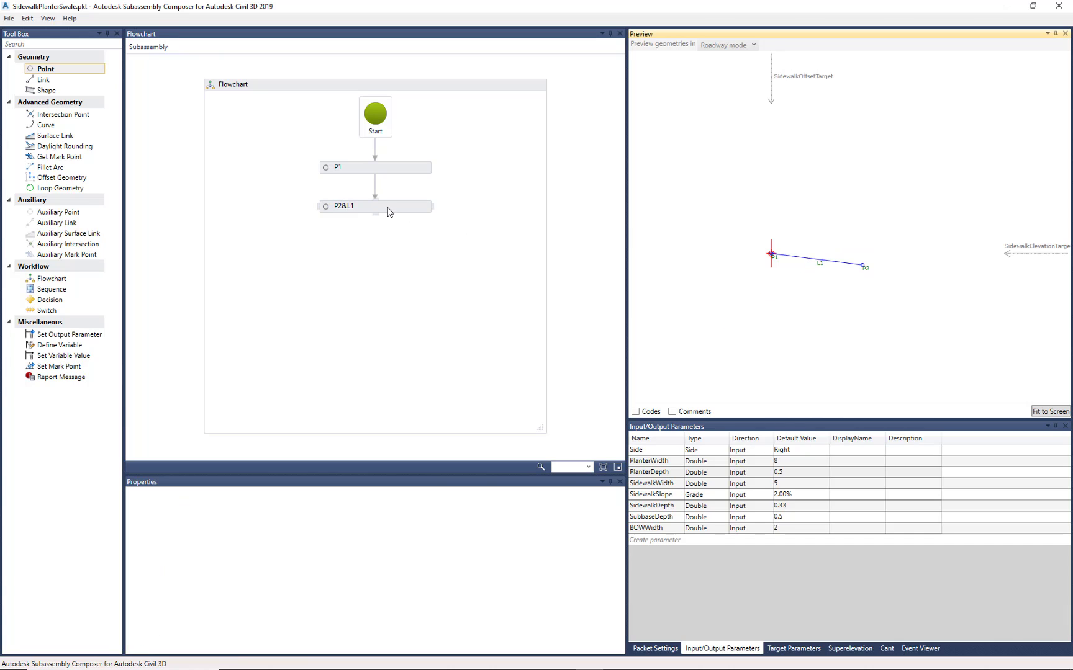
Enter "Top,FL" in a single pair of quotes as point P2's codes and check the element's error message
{"action": "left_click", "coordinate": [389, 210]}
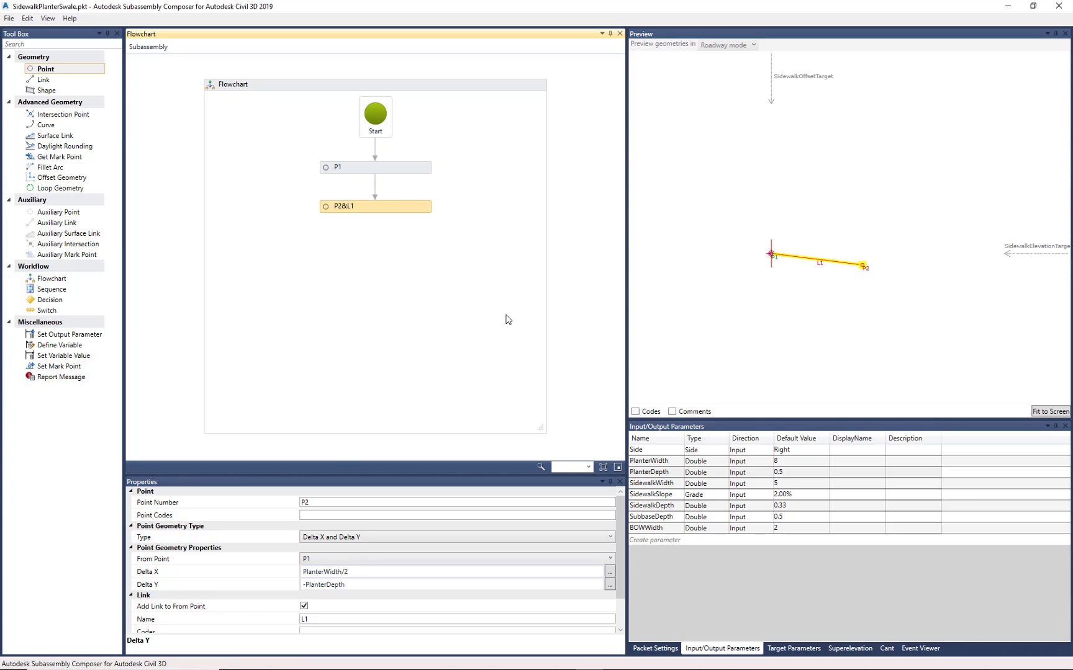
{"action": "left_click", "coordinate": [318, 515]}
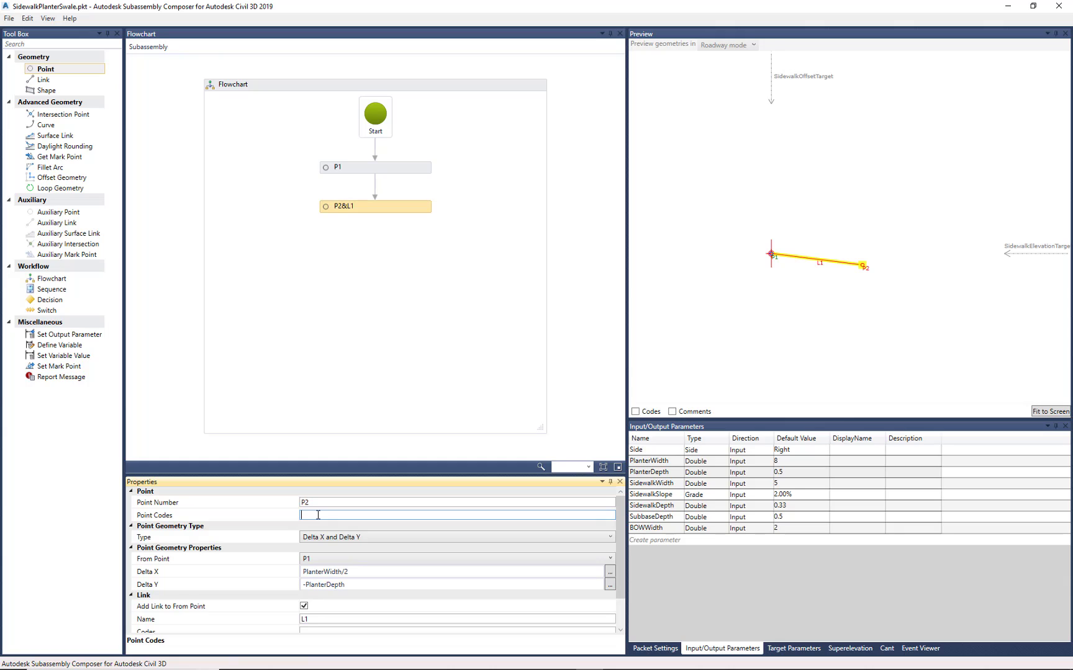
{"action": "type", "text": "\"Top"}
{"action": "type", "text": "_FL"}
{"action": "left_click", "coordinate": [352, 421]}
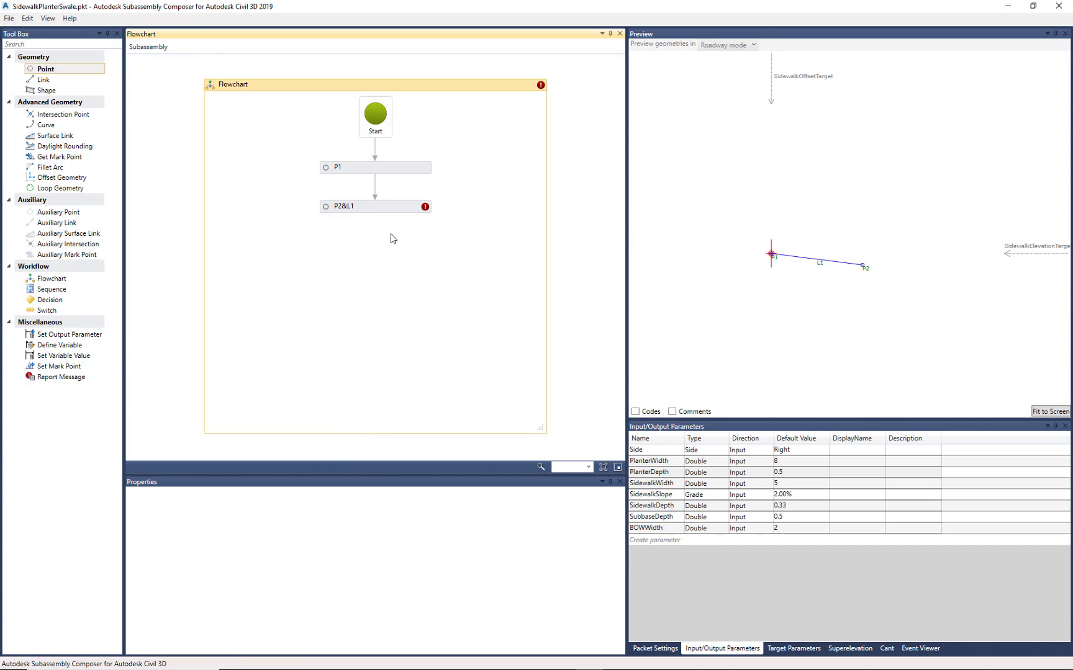
{"action": "left_click", "coordinate": [402, 204]}
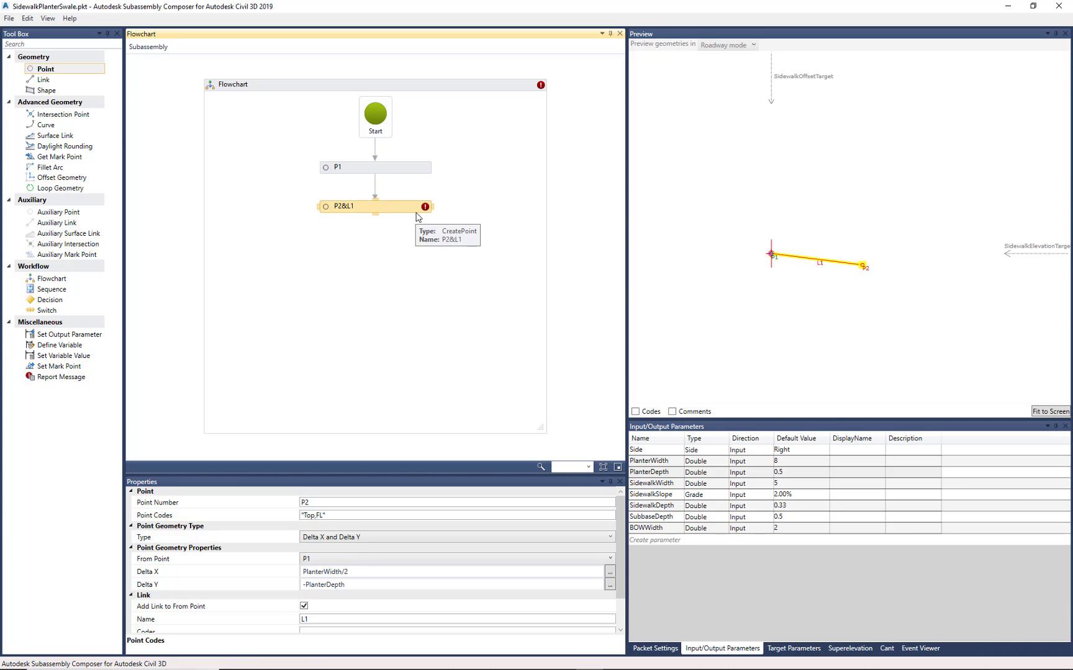
{"action": "mouse_move", "coordinate": [425, 207]}
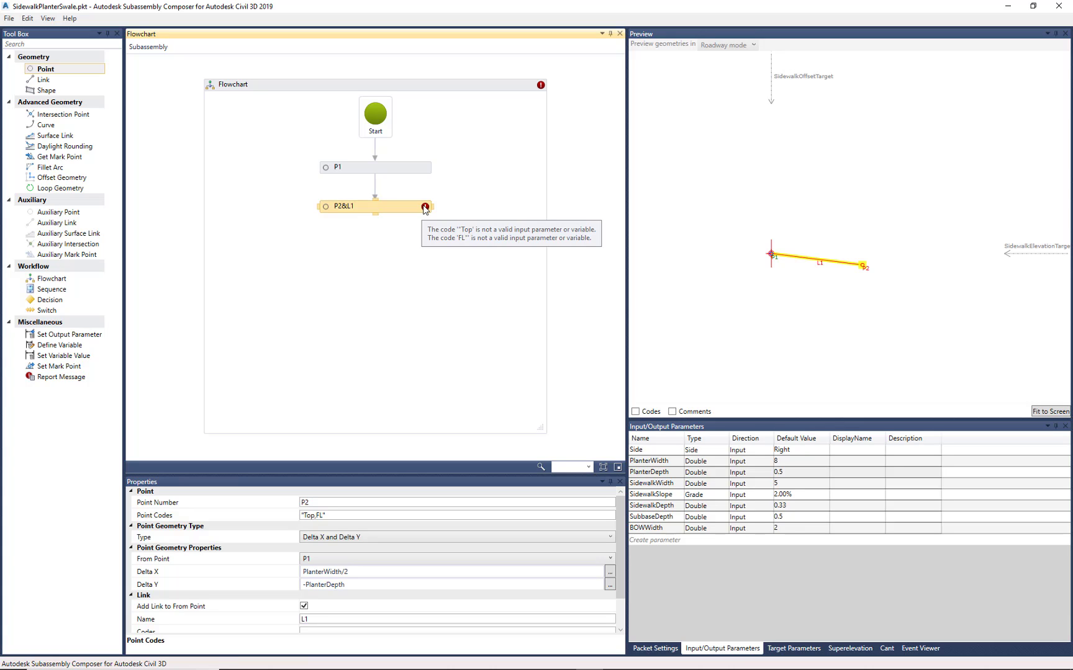
Correct point P2's codes to "Top","FL", with each code in its own quotation marks
{"action": "left_click", "coordinate": [315, 516]}
{"action": "type", "text": ","}
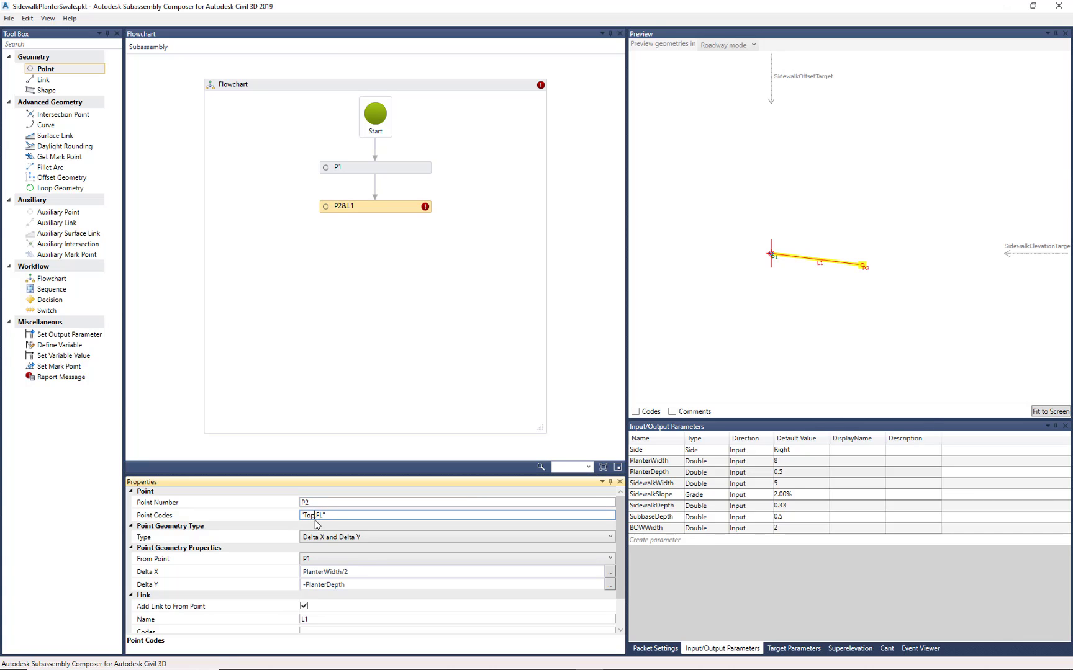
{"action": "type", "text": "\"FL\""}
{"action": "left_click", "coordinate": [397, 367]}
{"action": "left_click", "coordinate": [394, 213]}
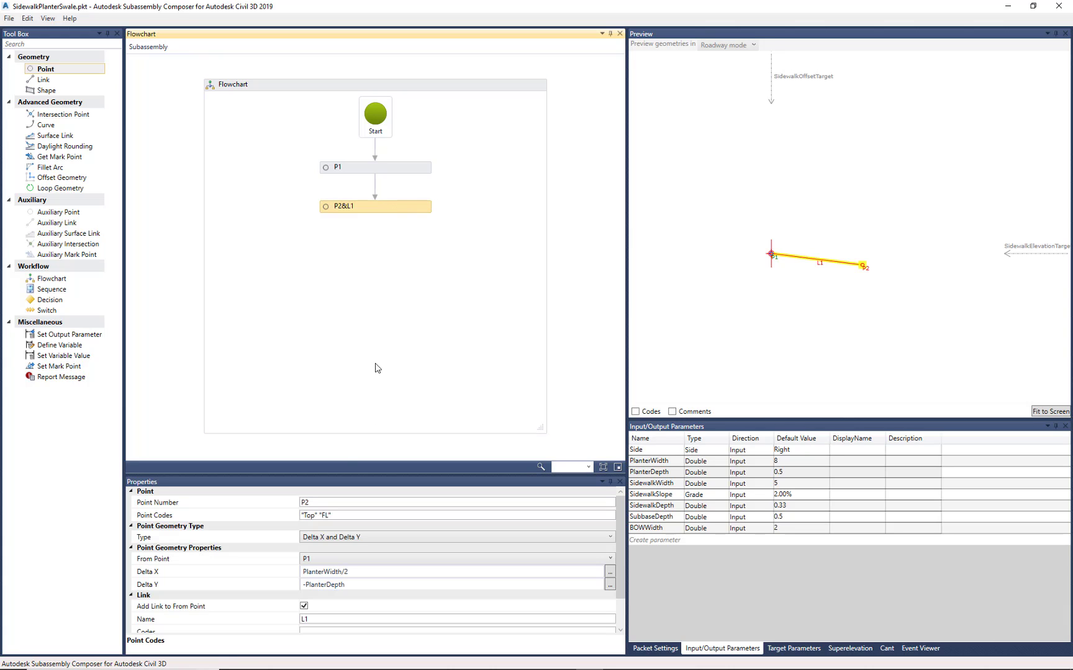
{"action": "left_click", "coordinate": [321, 516]}
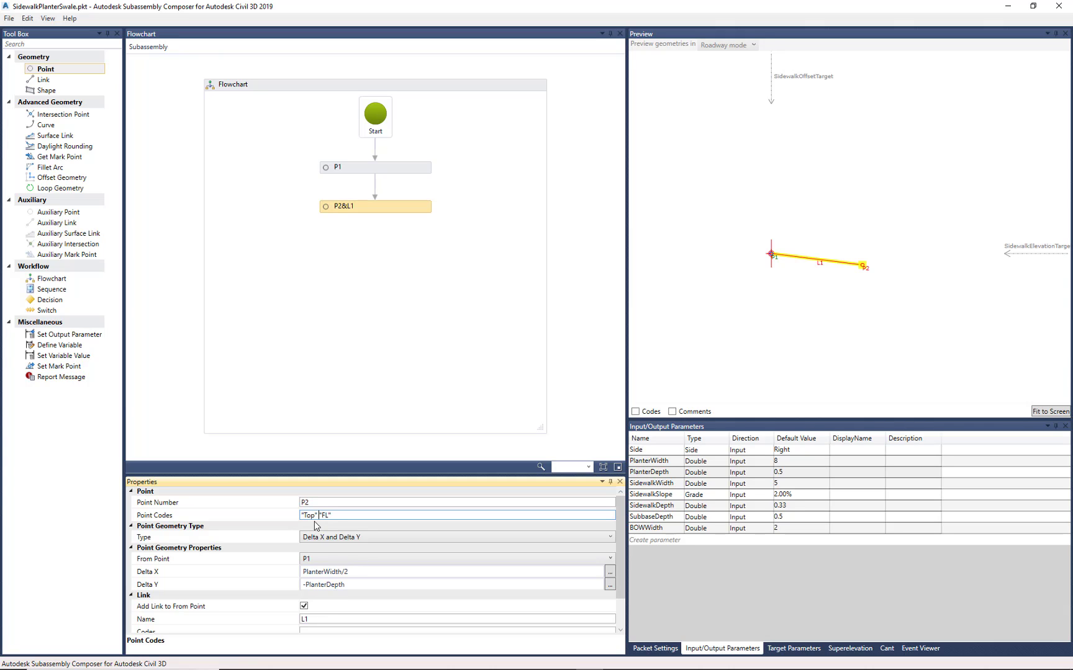
Enter Planter as the code of link L1
{"action": "scroll", "coordinate": [272, 571], "scroll_direction": "down", "scroll_amount": 1}
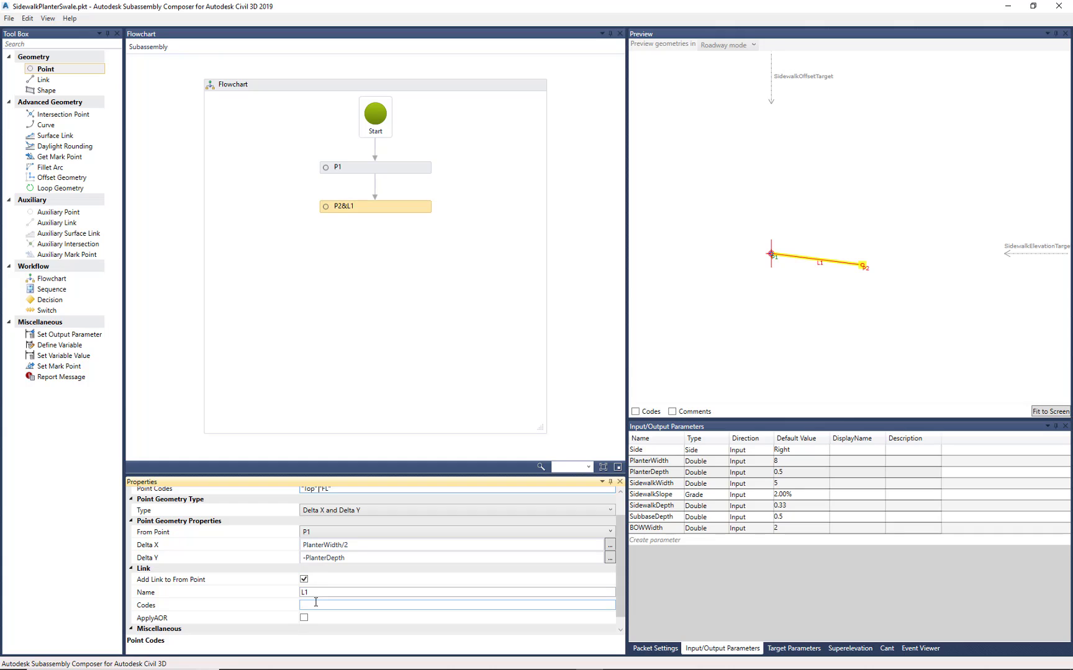
{"action": "left_click", "coordinate": [315, 603]}
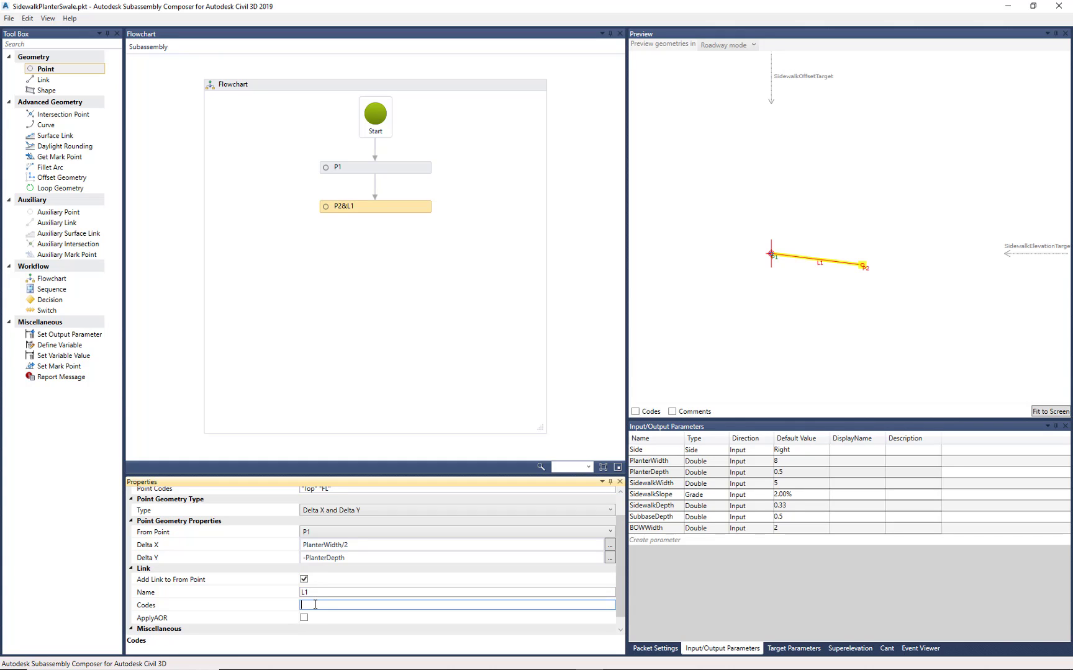
{"action": "type", "text": "Planter"}
{"action": "scroll", "coordinate": [460, 616], "scroll_direction": "down", "scroll_amount": 1}
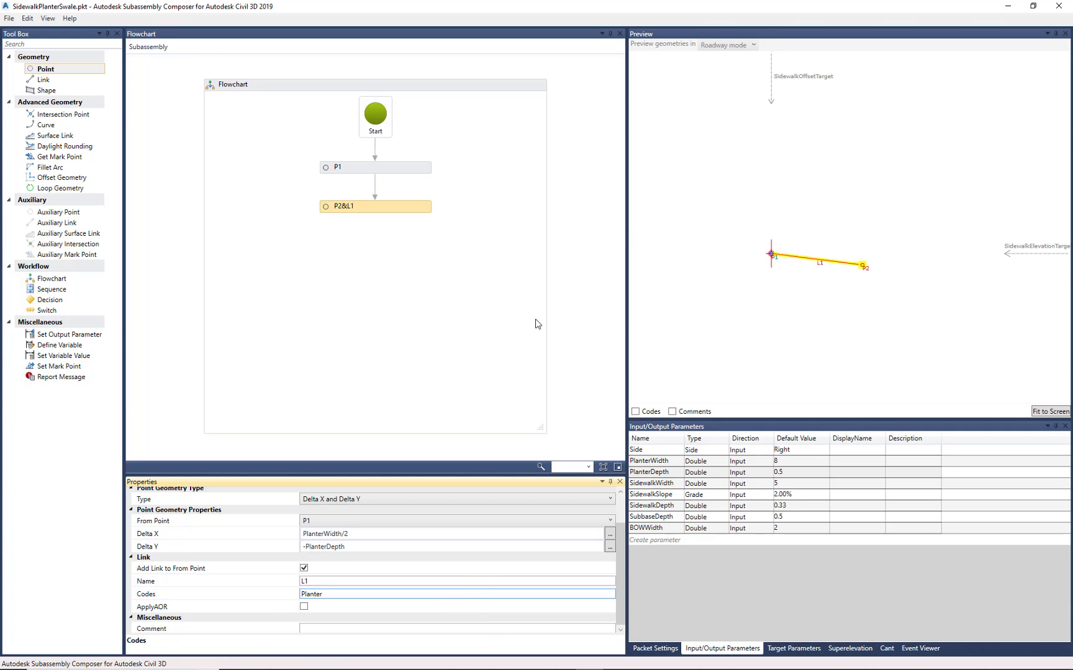
Add point P3 with link L2 below P2&L1 in the flowchart and enclose link L1's code in quotation marks as "Planter"
{"action": "left_click_drag", "start_coordinate": [47, 72], "coordinate": [382, 267]}
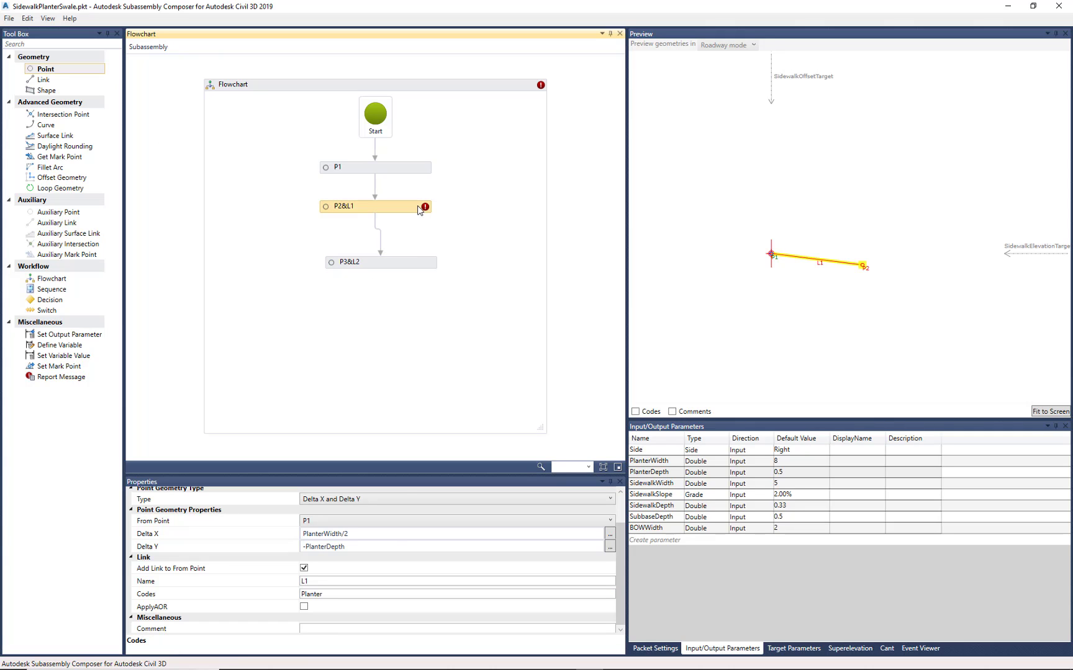
{"action": "left_click", "coordinate": [329, 595]}
{"action": "type", "text": "\""}
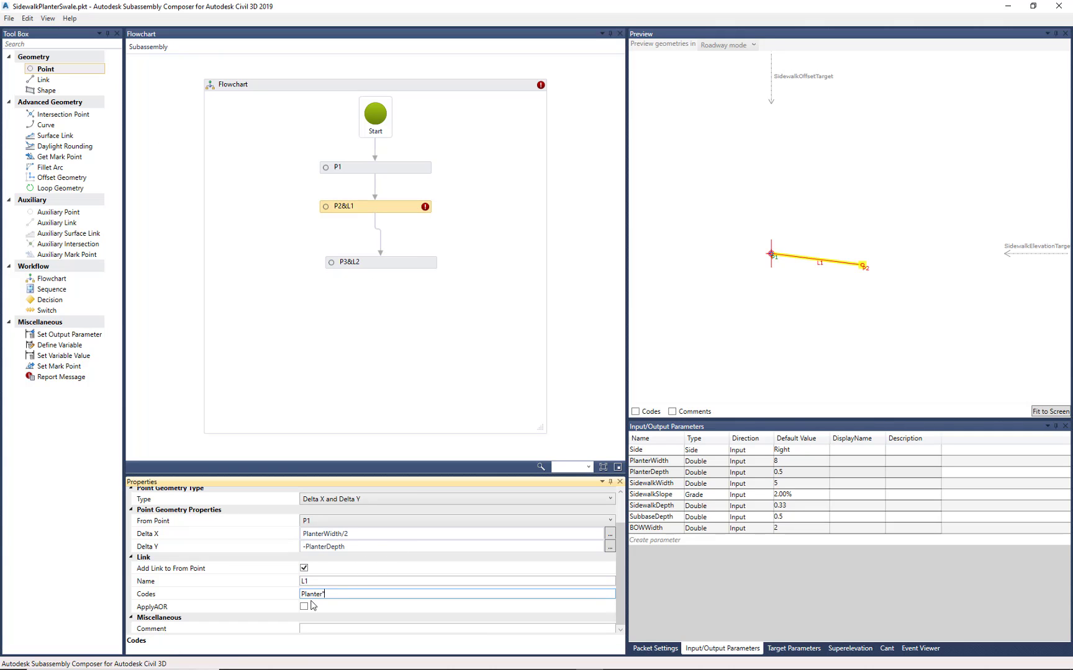
{"action": "left_click", "coordinate": [303, 594]}
{"action": "type", "text": "\""}
{"action": "left_click", "coordinate": [381, 387]}
Assign the point code "Top" to point P3
{"action": "left_click", "coordinate": [406, 266]}
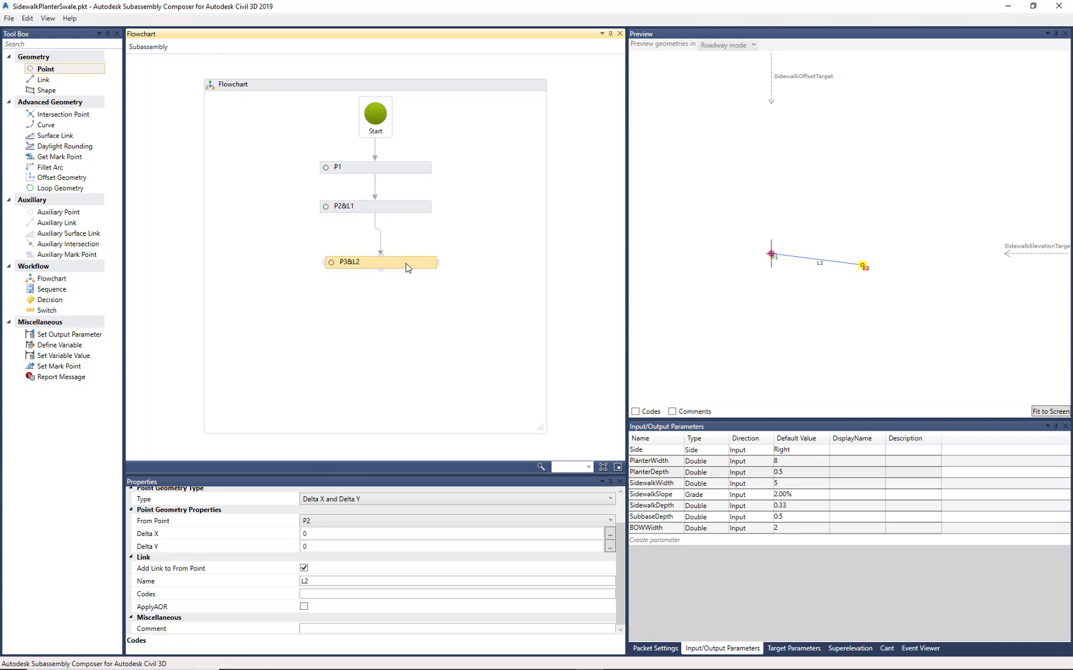
{"action": "scroll", "coordinate": [421, 562], "scroll_direction": "up", "scroll_amount": 2}
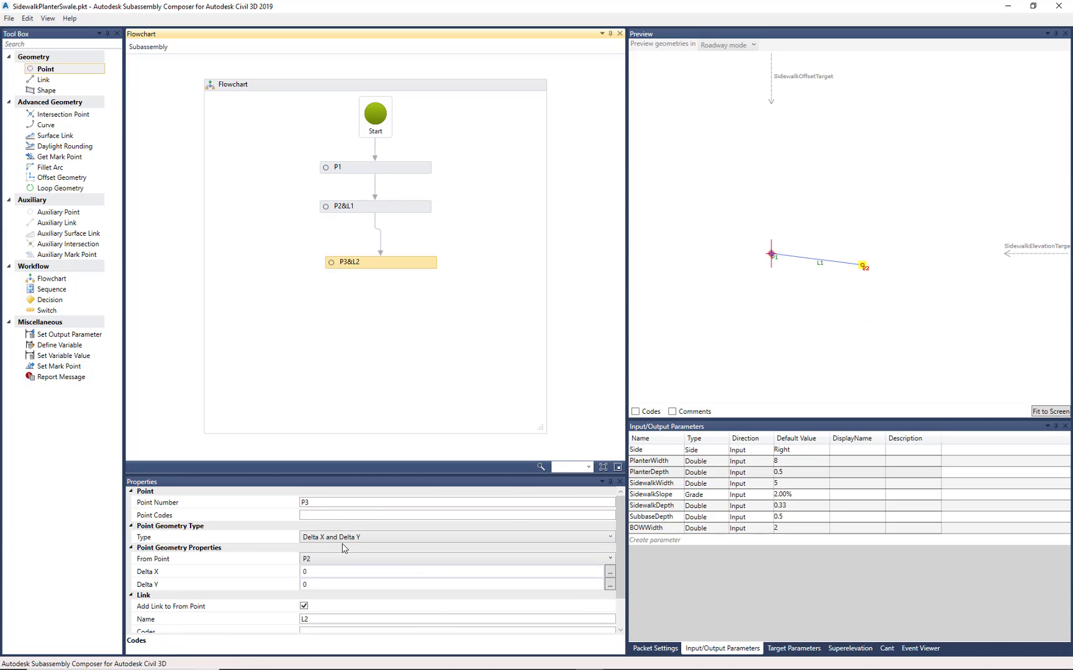
{"action": "left_click", "coordinate": [324, 516]}
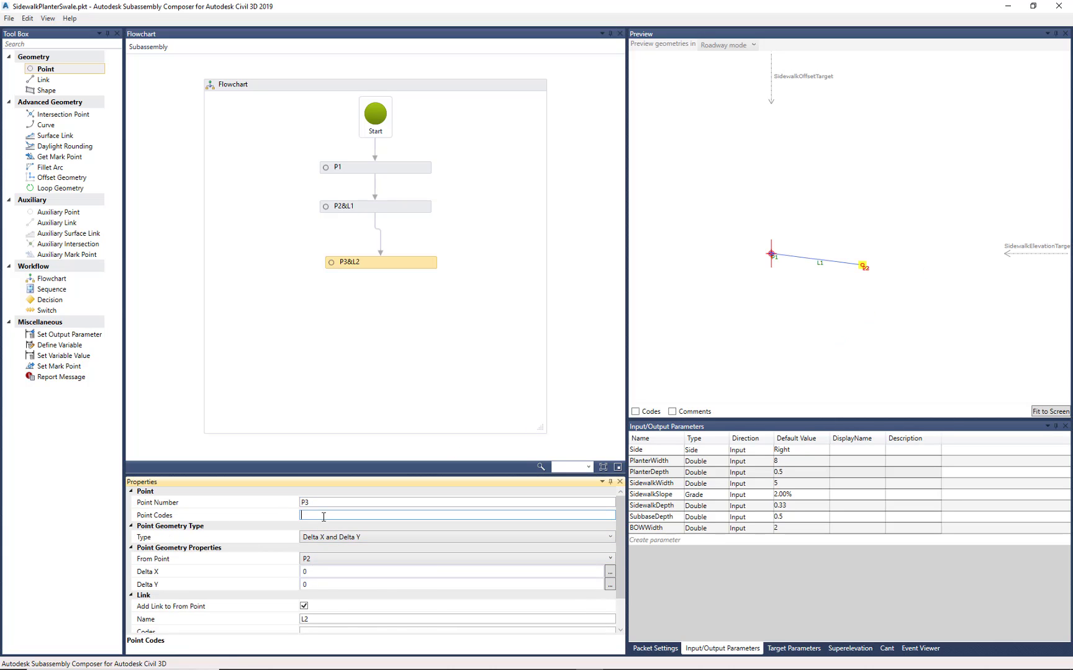
{"action": "type", "text": "\"Top"}
Set point P3's Delta X from P2 to PlanterWidth/2, reusing the PlanterWidth parameter name
{"action": "left_click", "coordinate": [662, 463]}
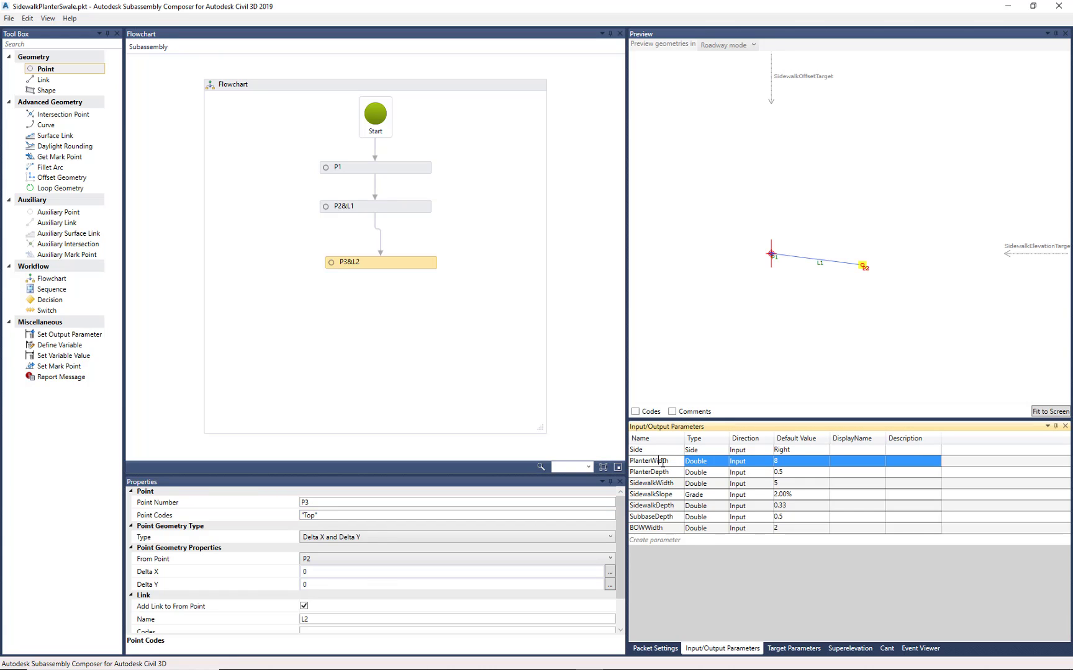
{"action": "left_click", "coordinate": [307, 572]}
{"action": "double_click", "coordinate": [308, 573]}
{"action": "type", "text": "PlanterWidth"}
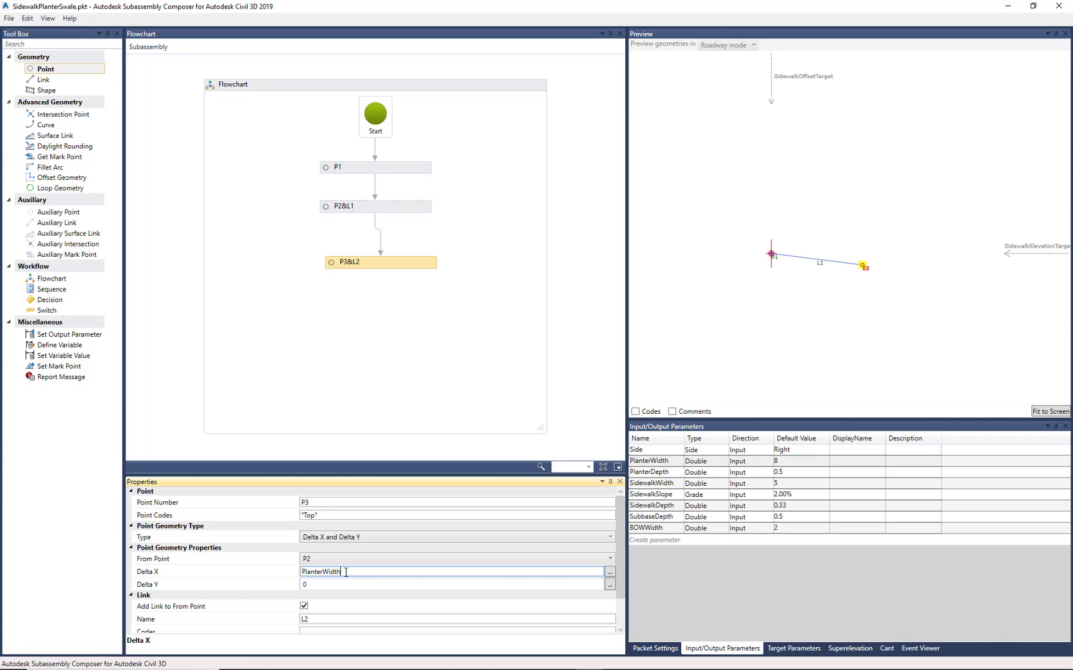
{"action": "type", "text": "/2"}
{"action": "left_click", "coordinate": [336, 586]}
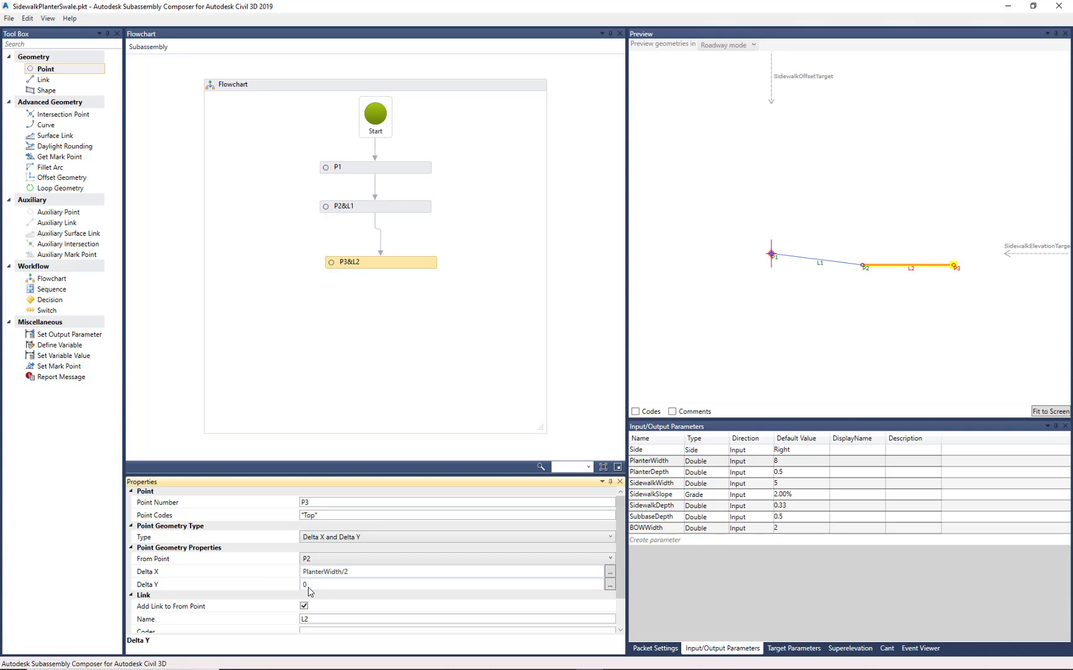
Copy the PlanterDepth parameter name and use it as point P3's Delta Y
{"action": "left_click", "coordinate": [669, 473]}
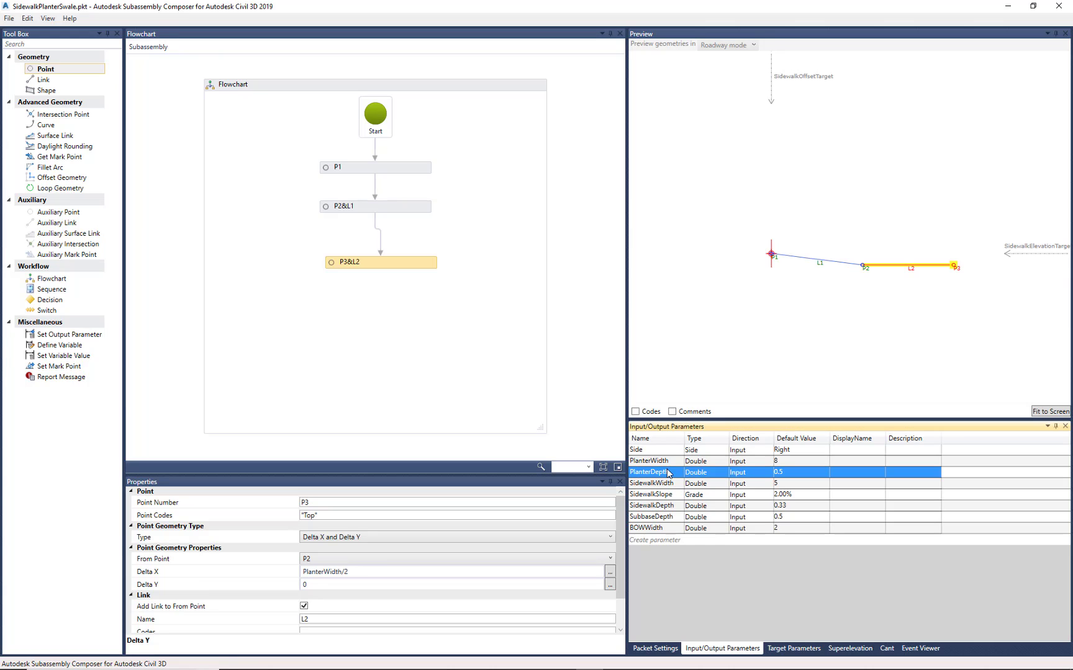
{"action": "left_click", "coordinate": [669, 474]}
{"action": "left_click_drag", "start_coordinate": [669, 474], "coordinate": [632, 473]}
{"action": "key", "text": "ctrl+c"}
{"action": "left_click", "coordinate": [311, 584]}
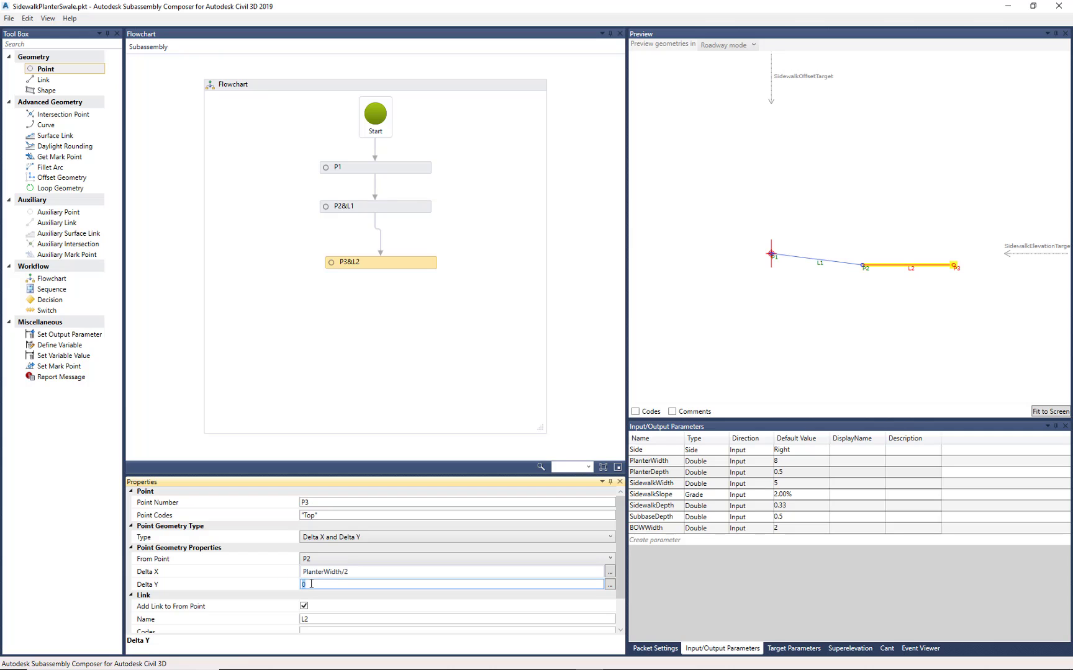
{"action": "key", "text": "ctrl+v"}
{"action": "left_click", "coordinate": [745, 322]}
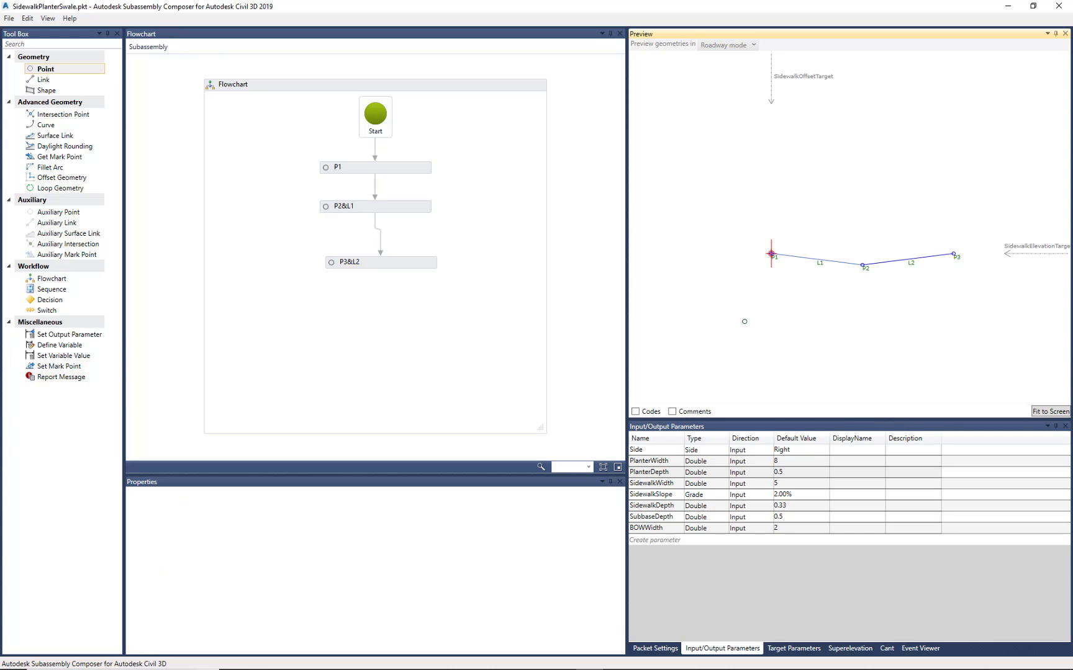
Move the P3&L2 element up in the flowchart so it sits directly below P2&L1
{"action": "left_click_drag", "start_coordinate": [784, 307], "coordinate": [758, 326]}
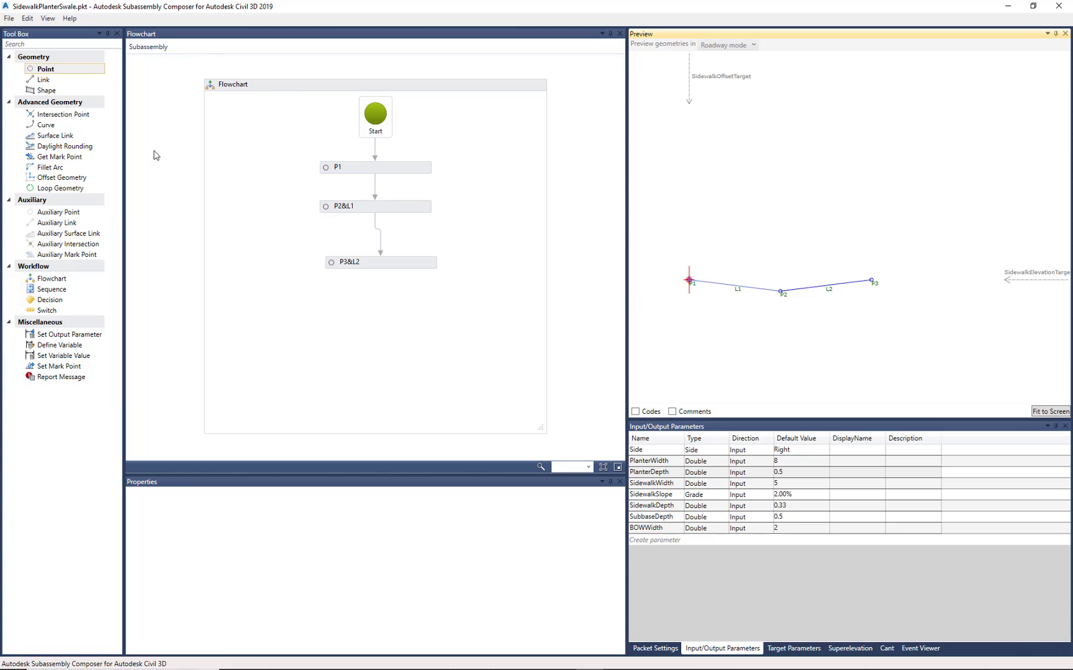
{"action": "left_click_drag", "start_coordinate": [401, 262], "coordinate": [391, 239]}
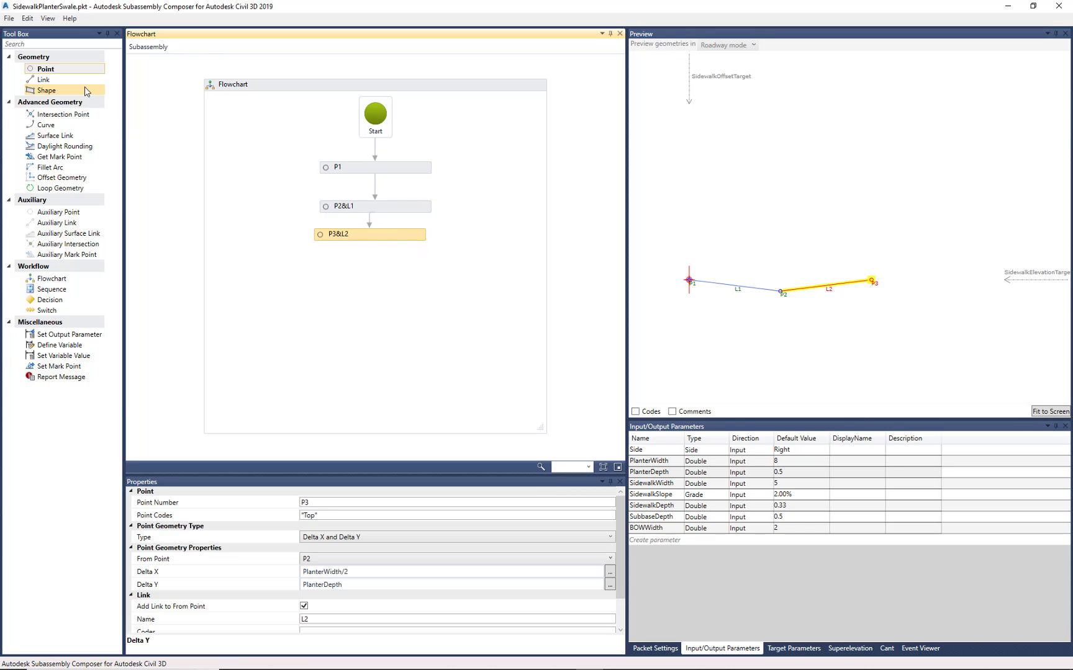
Add a new point with a link after P3&L2 in the flowchart and assign it the point codes "Top" "SW"
{"action": "left_click_drag", "start_coordinate": [73, 70], "coordinate": [371, 283]}
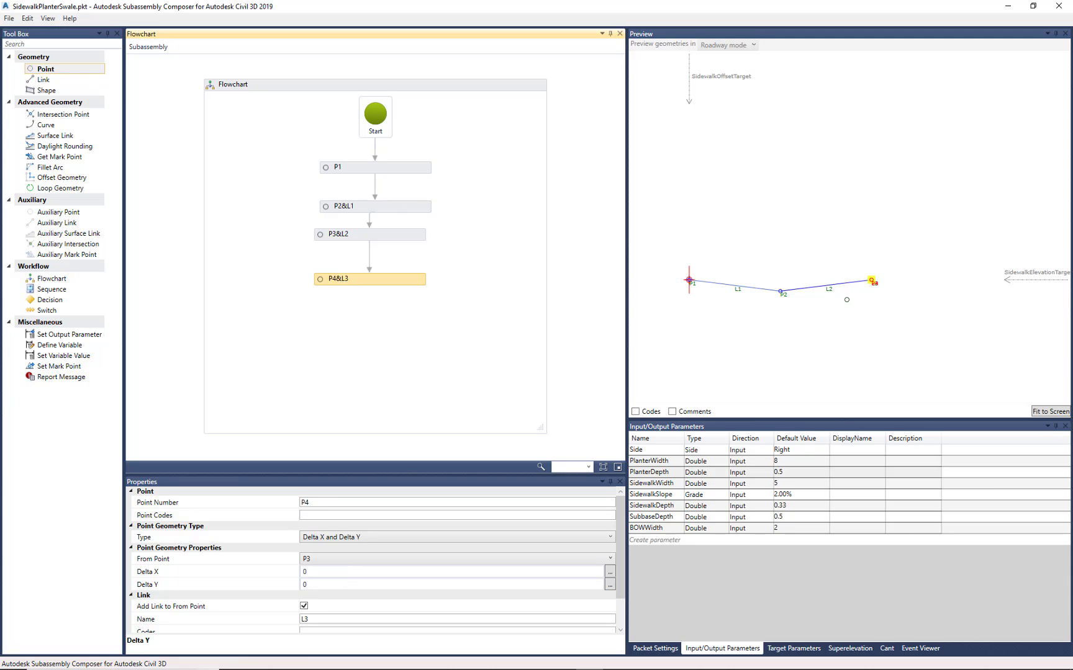
{"action": "left_click", "coordinate": [336, 519]}
{"action": "left_click", "coordinate": [335, 519]}
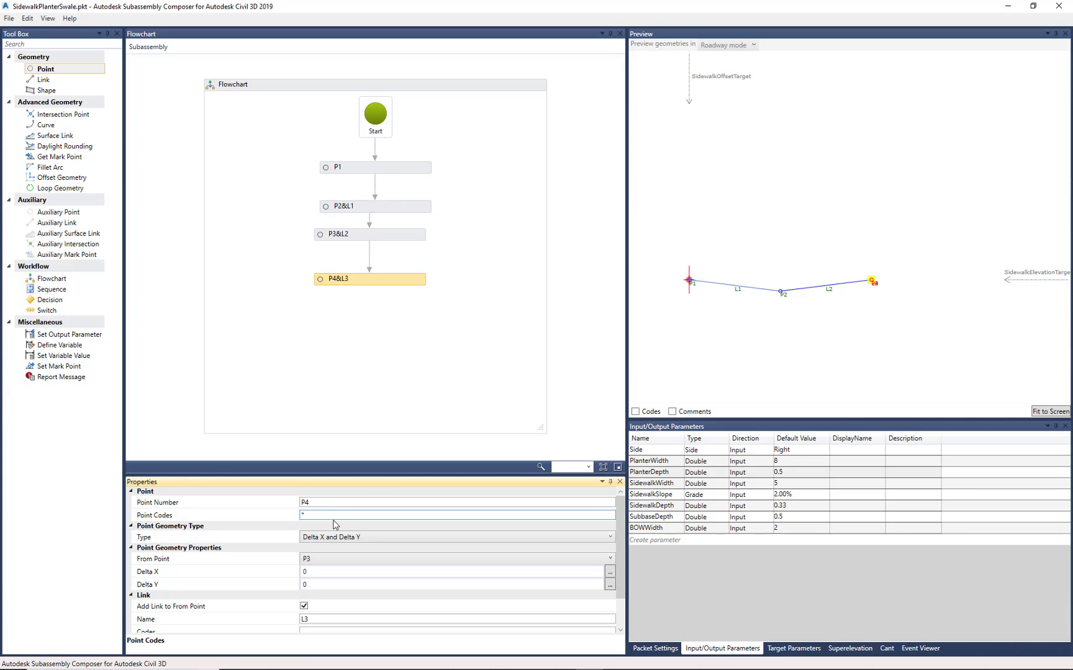
{"action": "type", "text": "\"Top\" \"SW\""}
Copy the SidewalkWidth parameter name and use it as point P4's Delta X from P3
{"action": "left_click", "coordinate": [673, 486]}
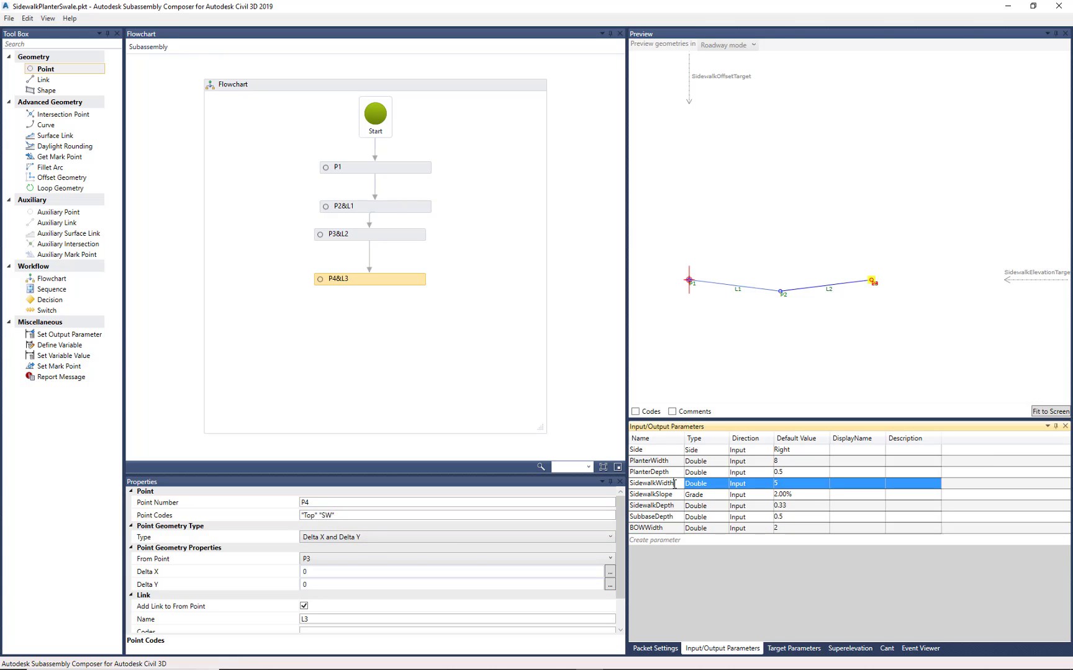
{"action": "left_click", "coordinate": [672, 486]}
{"action": "key", "text": "ctrl+c"}
{"action": "left_click", "coordinate": [313, 573]}
{"action": "key", "text": "ctrl+v"}
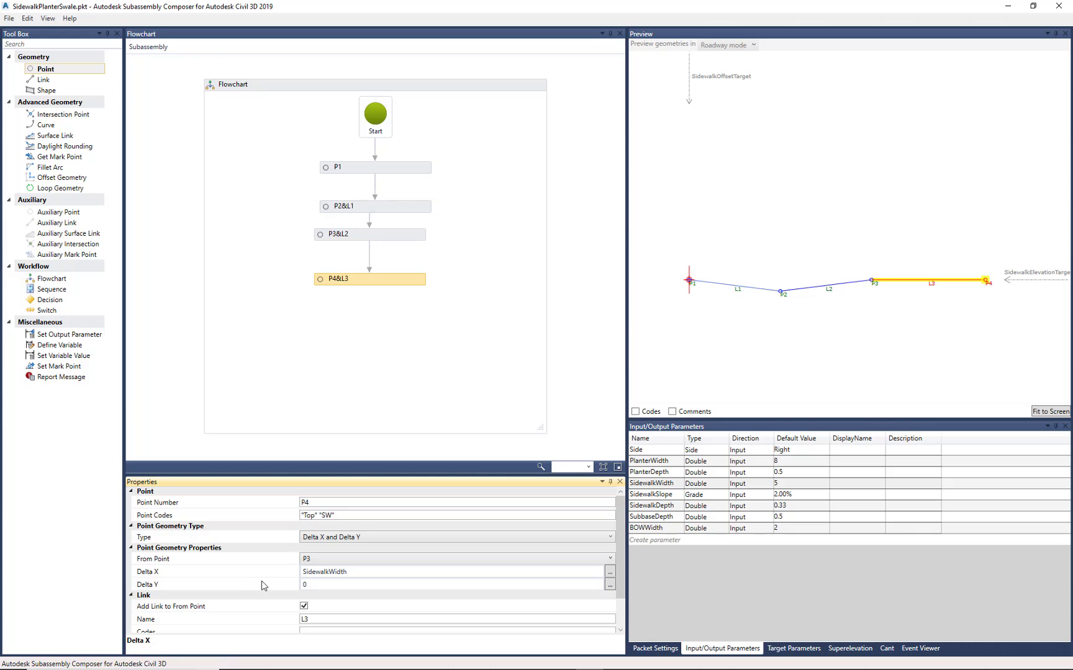
Set point P4's Delta Y to the SidewalkSlope parameter
{"action": "left_click", "coordinate": [673, 495]}
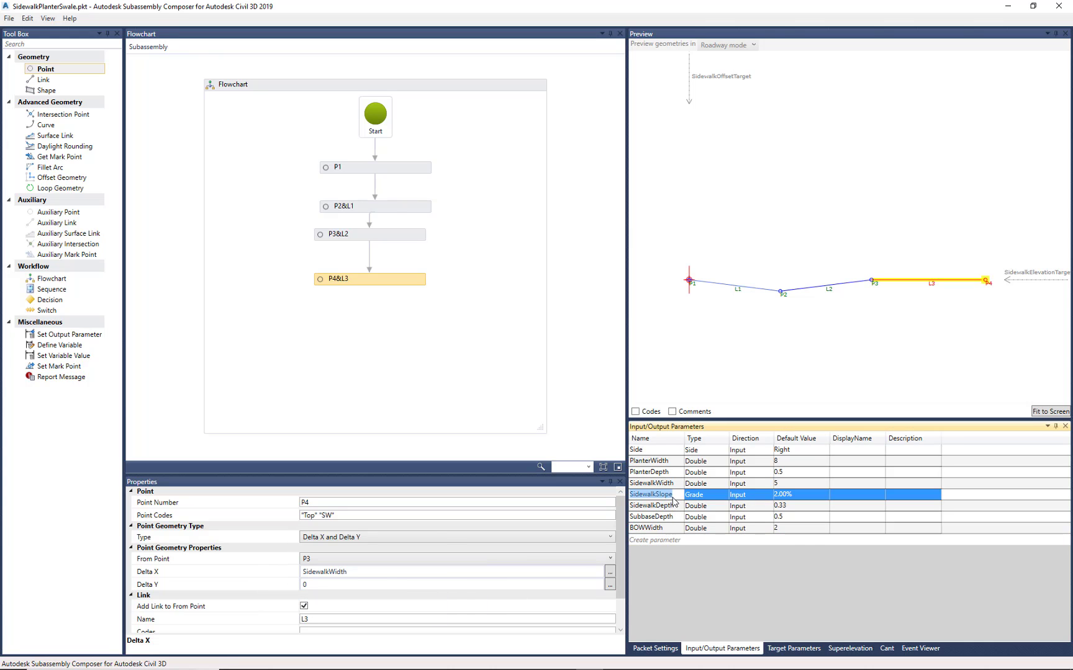
{"action": "left_click", "coordinate": [314, 585]}
{"action": "type", "text": "SidewalkSlope"}
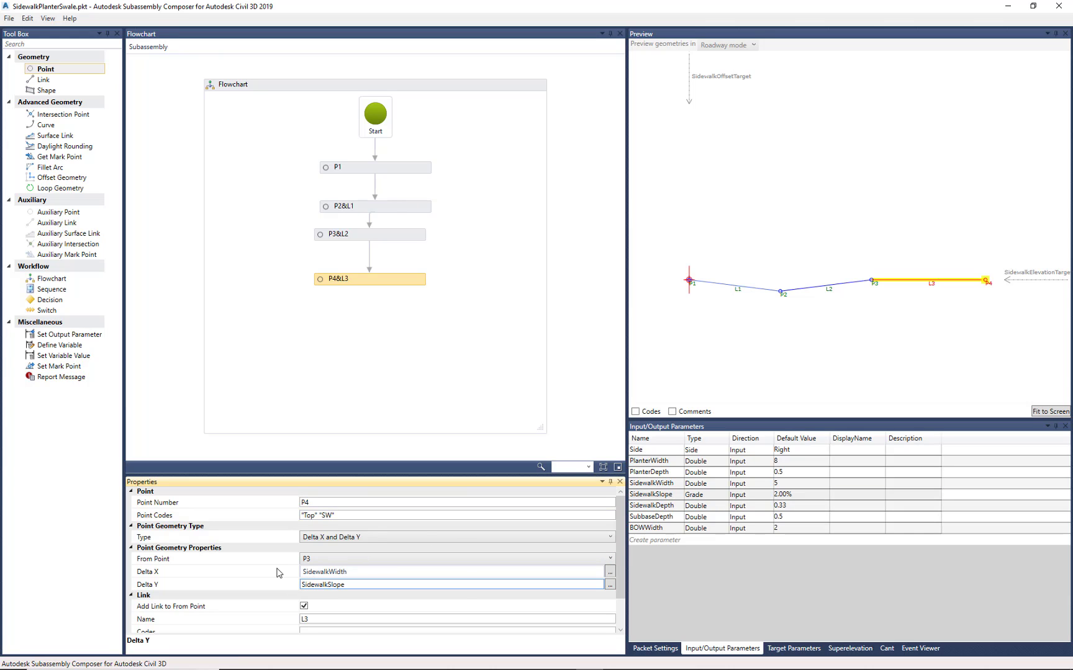
{"action": "left_click", "coordinate": [277, 571]}
{"action": "left_click", "coordinate": [820, 379]}
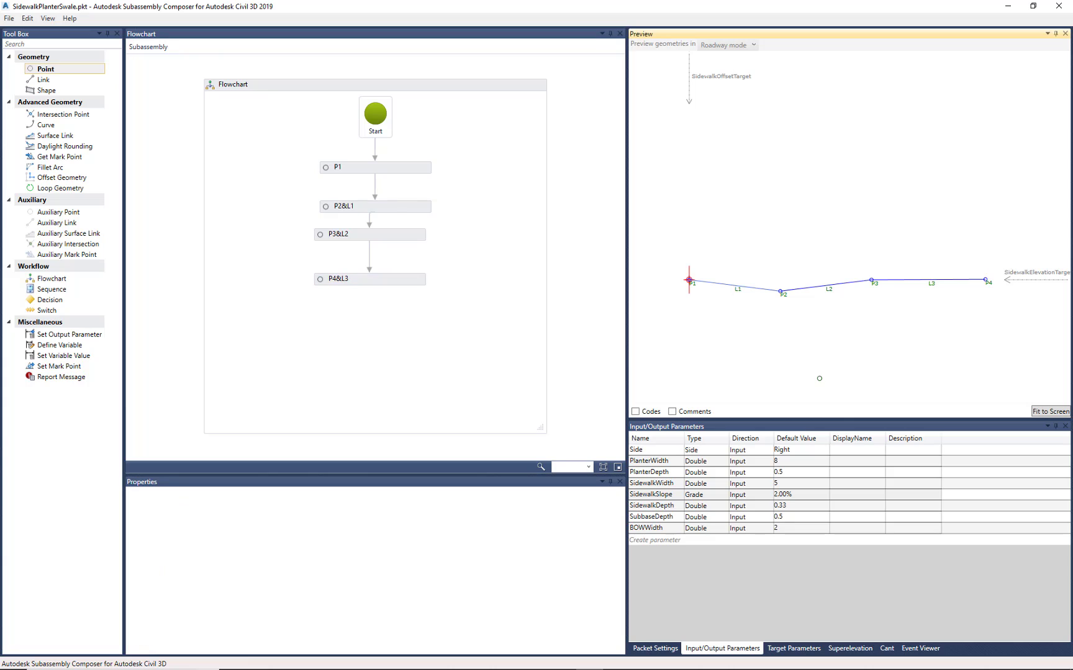
Assign the link code "Concrete" to link L3 between P3 and P4
{"action": "left_click", "coordinate": [390, 284]}
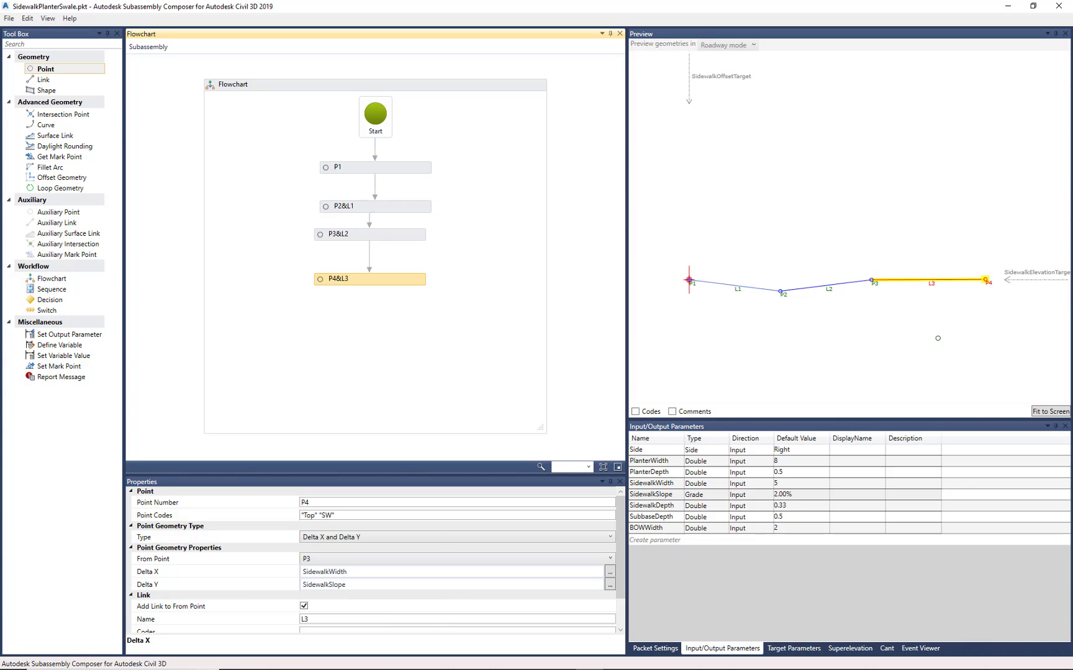
{"action": "scroll", "coordinate": [298, 581], "scroll_direction": "down", "scroll_amount": 1}
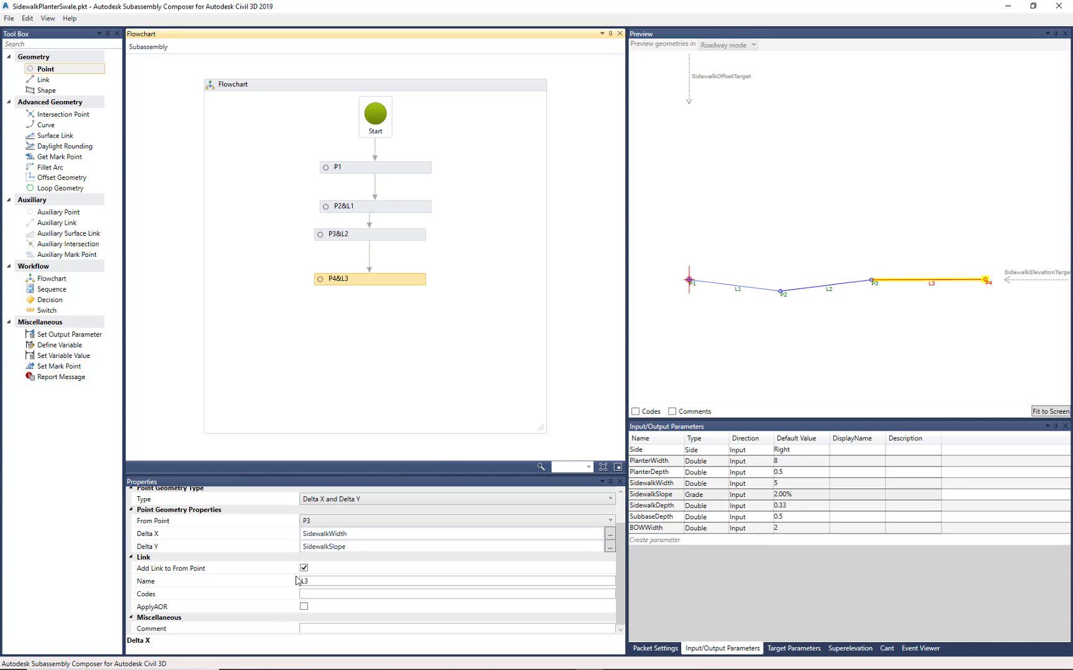
{"action": "left_click", "coordinate": [321, 594]}
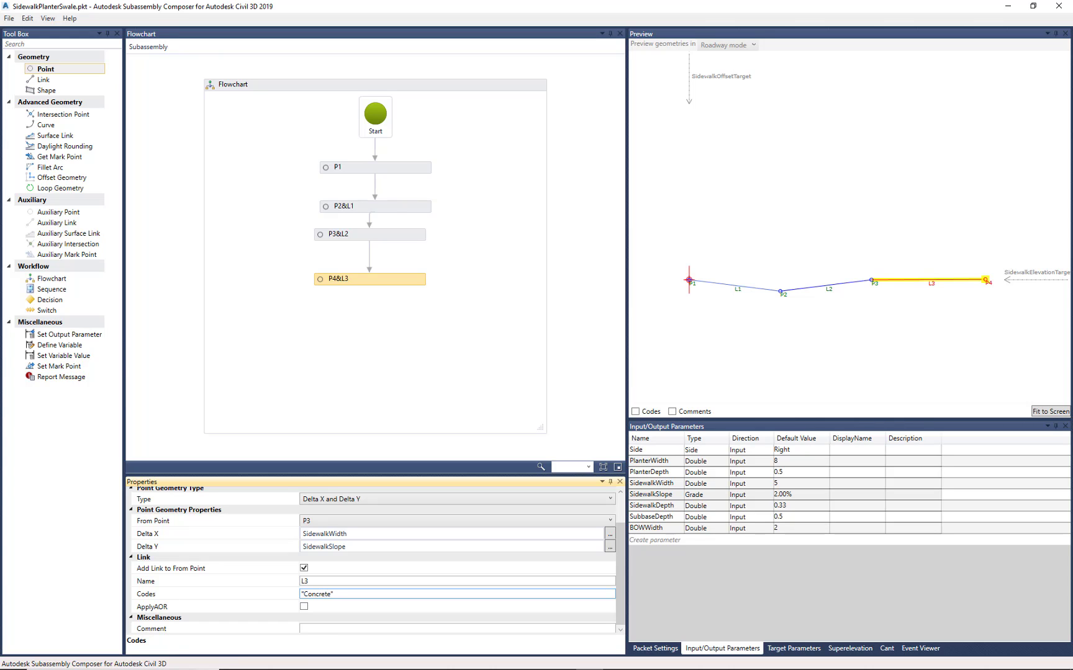
{"action": "left_click", "coordinate": [781, 353]}
{"action": "left_click_drag", "start_coordinate": [925, 332], "coordinate": [863, 329]}
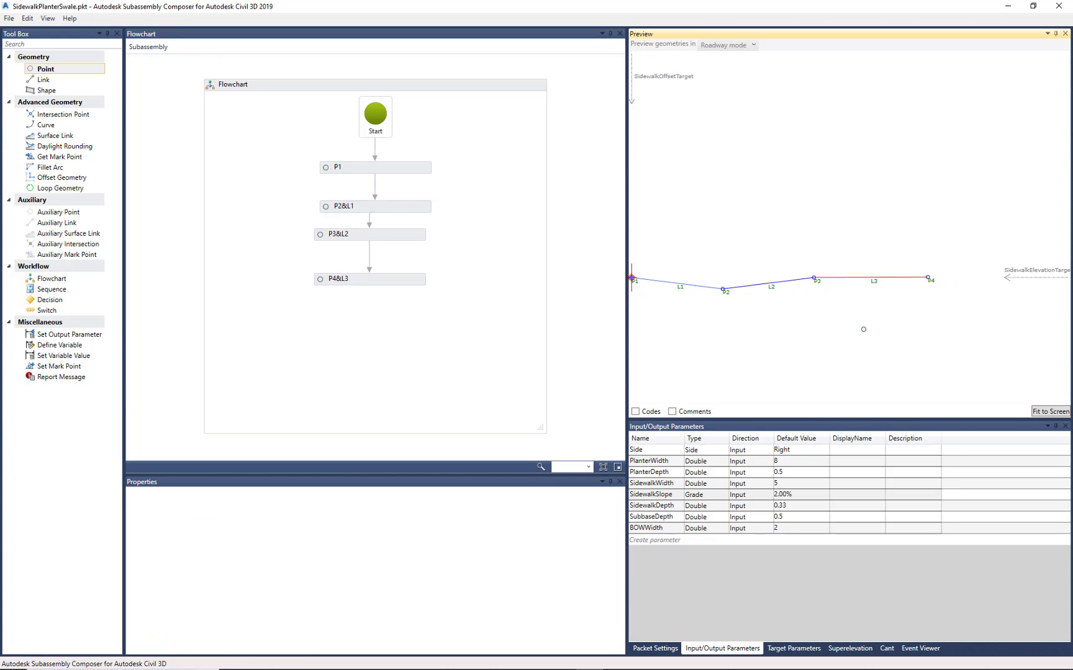
{"action": "middle_click_drag", "start_coordinate": [863, 329], "coordinate": [855, 326]}
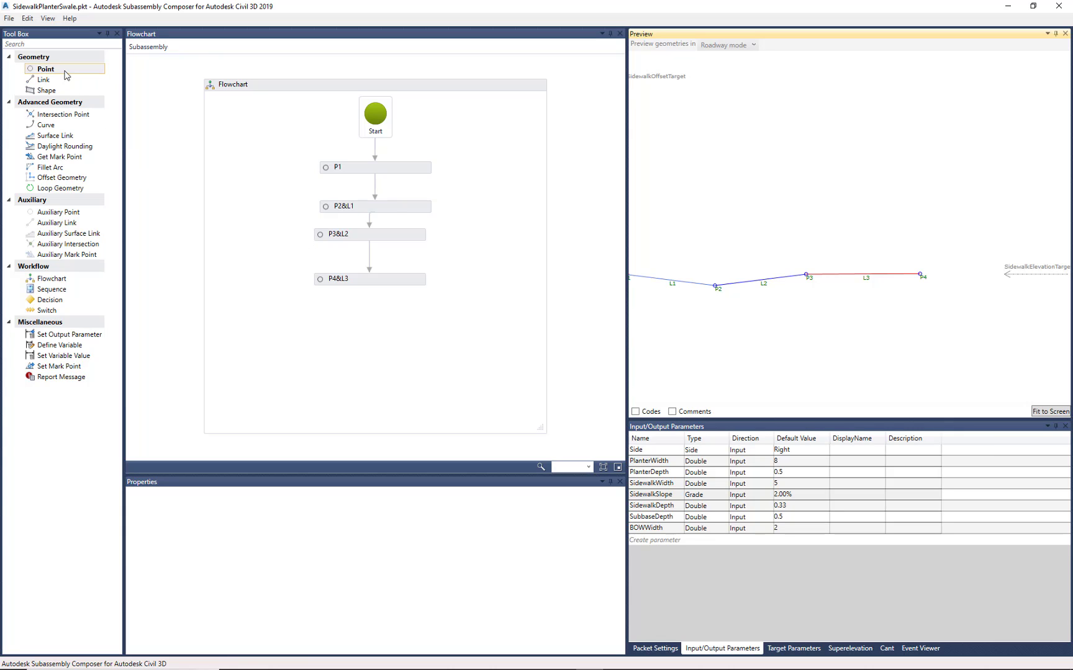
Add a new point with a link after P4&L3 in the flowchart and set its From Point to P3
{"action": "left_click_drag", "start_coordinate": [63, 70], "coordinate": [373, 312]}
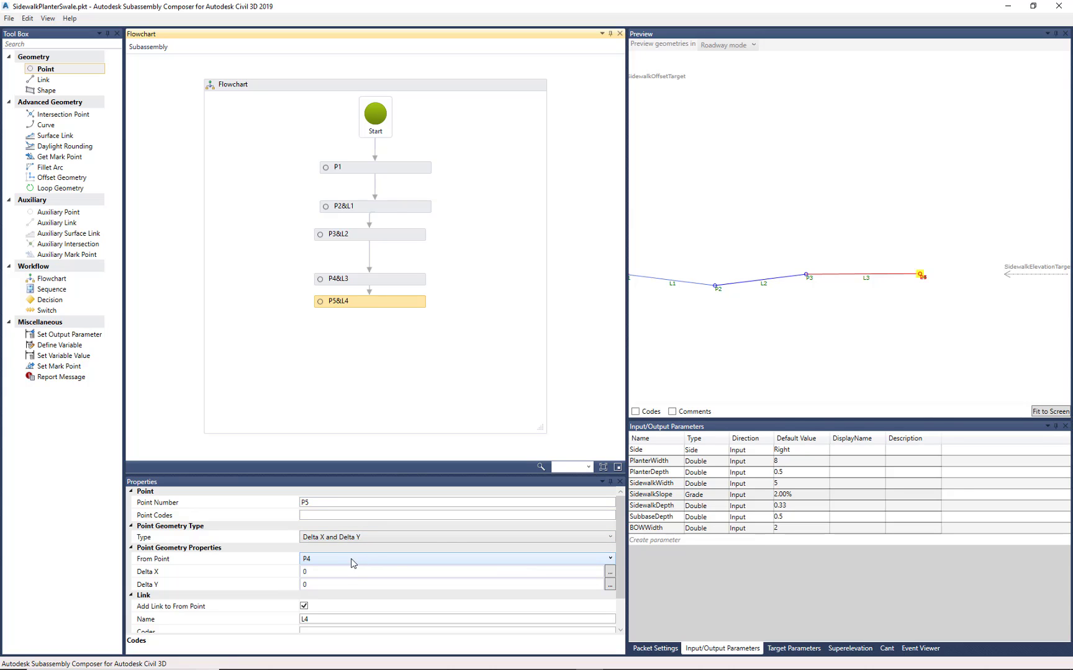
{"action": "left_click", "coordinate": [341, 561]}
{"action": "left_click", "coordinate": [328, 582]}
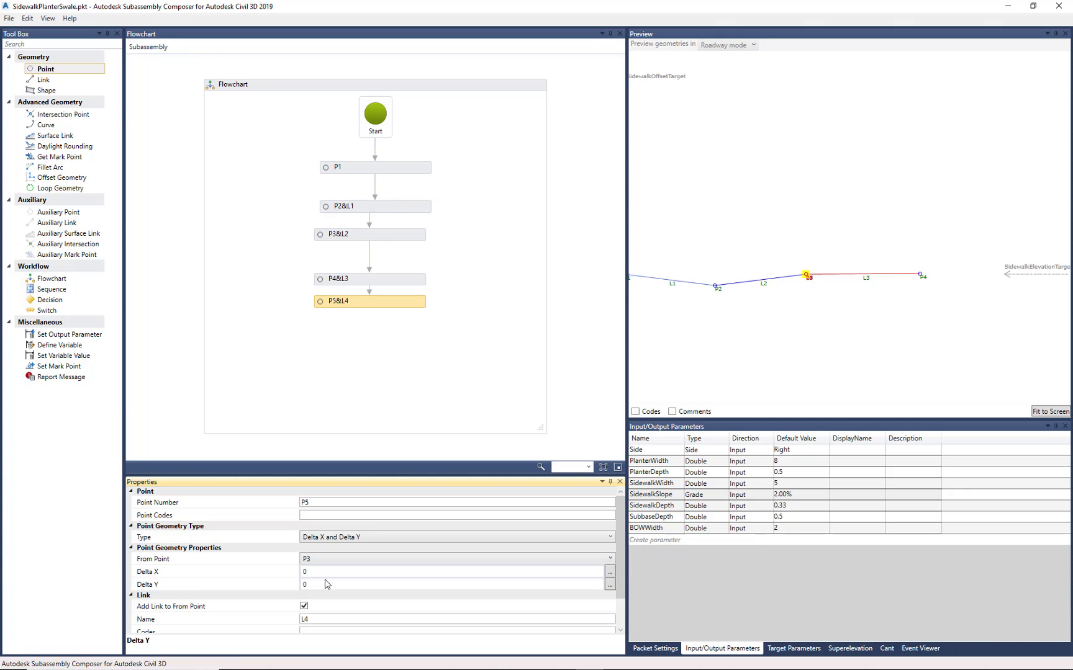
{"action": "left_click", "coordinate": [318, 515]}
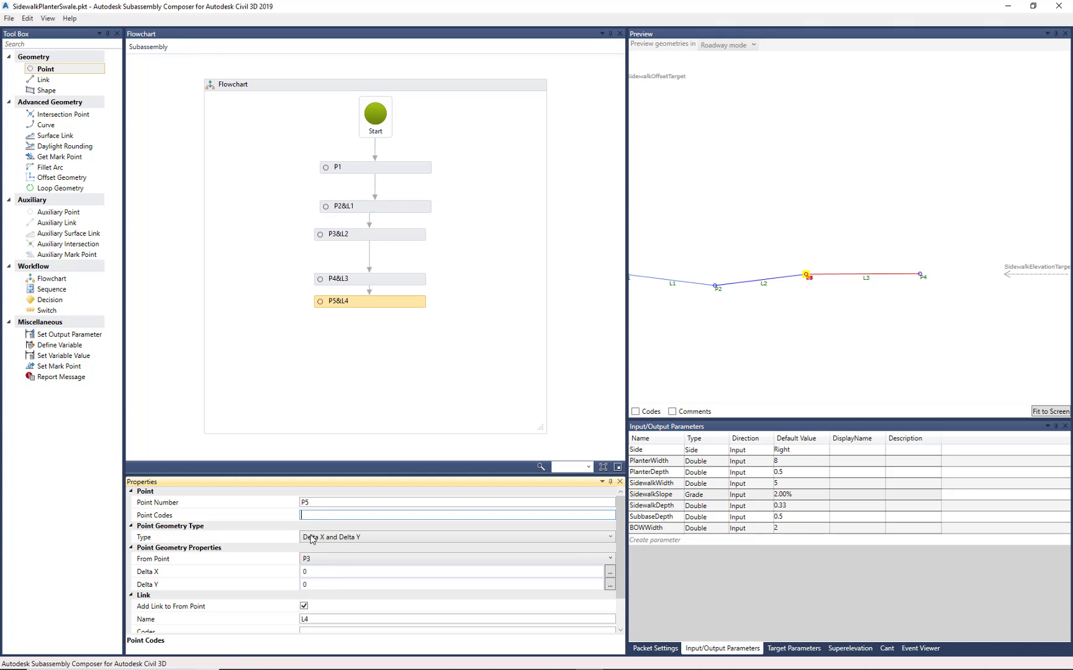
Set point P5's Delta Y to -SidewalkDepth, reusing the copied SidewalkDepth parameter name
{"action": "left_click", "coordinate": [665, 506]}
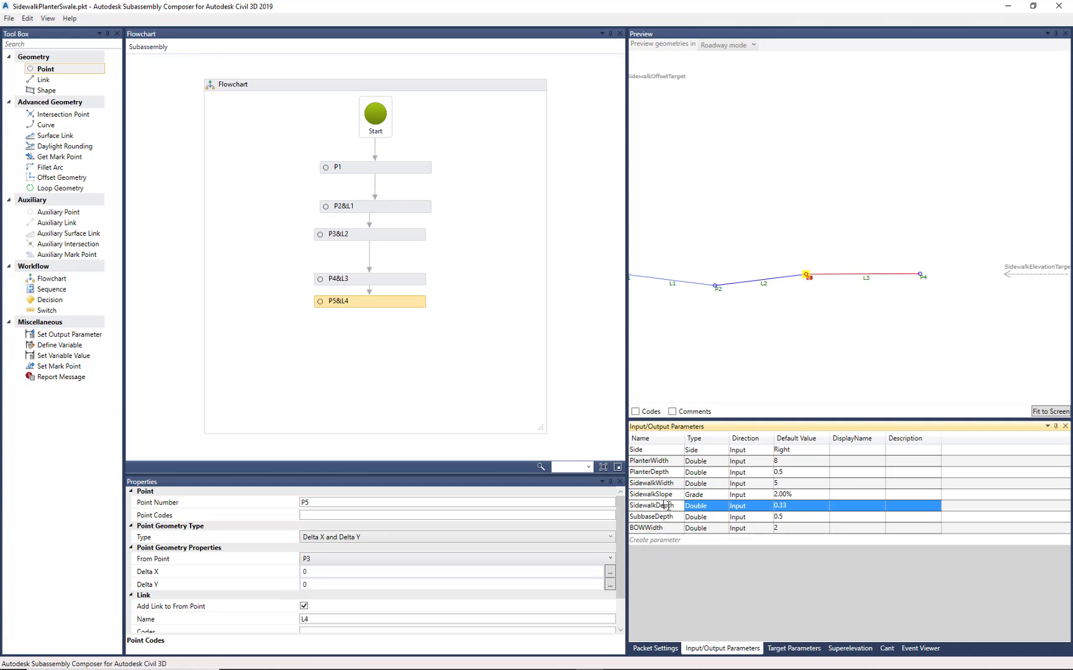
{"action": "double_click", "coordinate": [648, 508]}
{"action": "key", "text": "ctrl+c"}
{"action": "left_click", "coordinate": [313, 584]}
{"action": "type", "text": "-"}
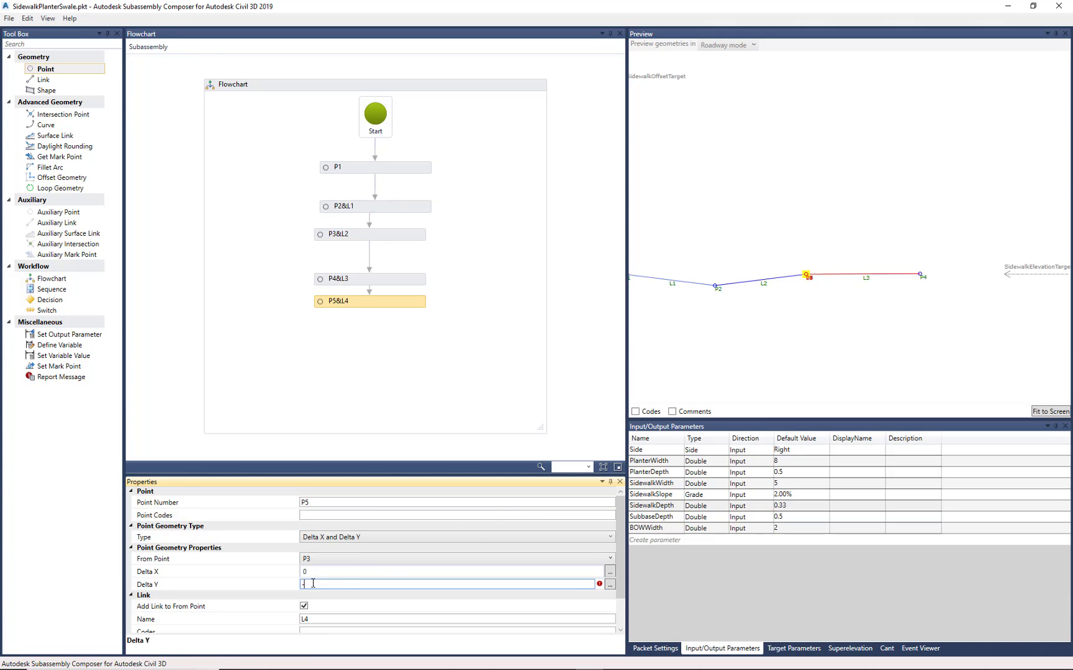
{"action": "key", "text": "ctrl+v"}
{"action": "key", "text": "Return"}
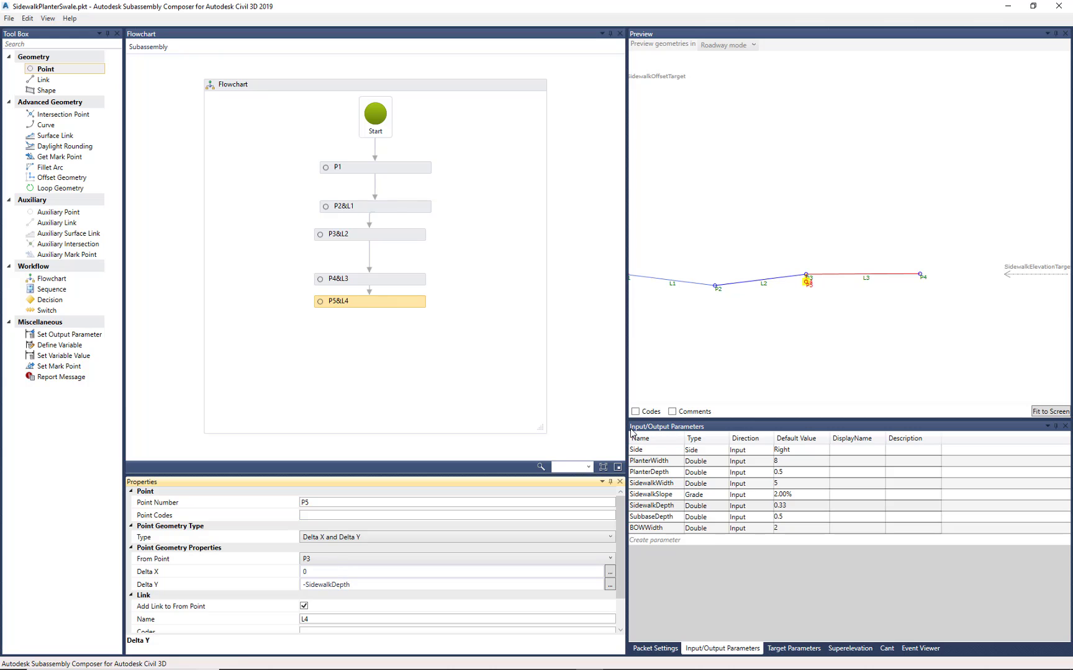
{"action": "left_click", "coordinate": [820, 348]}
{"action": "scroll", "coordinate": [835, 291], "scroll_direction": "up", "scroll_amount": 2}
{"action": "scroll", "coordinate": [836, 289], "scroll_direction": "up", "scroll_amount": 1}
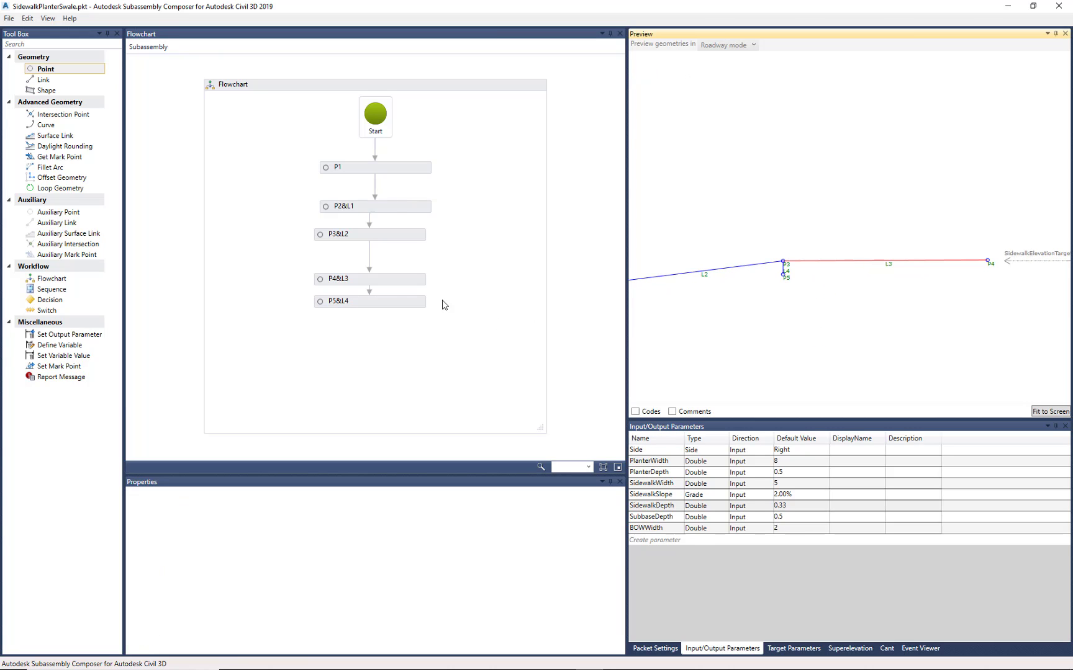
Assign the point code "Datum" to point P5
{"action": "left_click", "coordinate": [397, 301]}
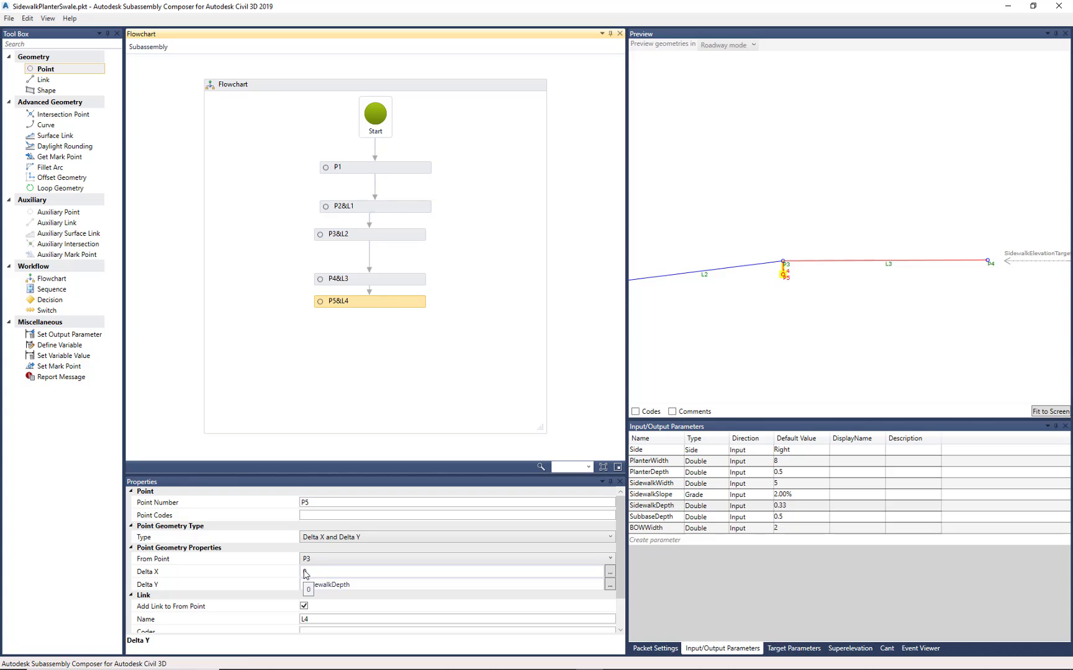
{"action": "left_click", "coordinate": [355, 585]}
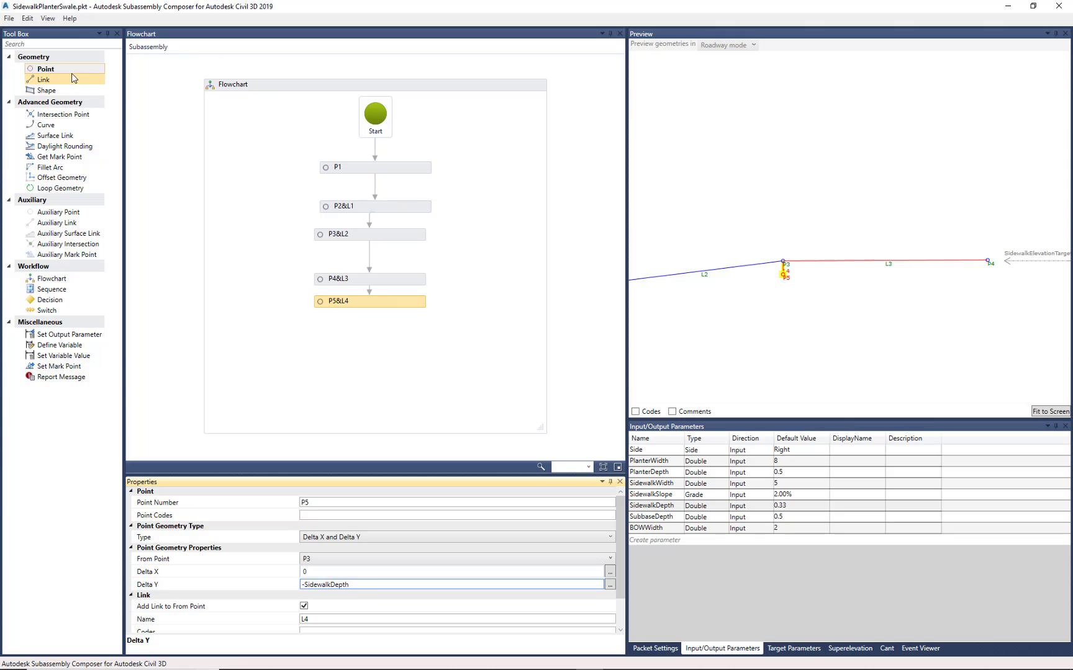
{"action": "left_click", "coordinate": [320, 514]}
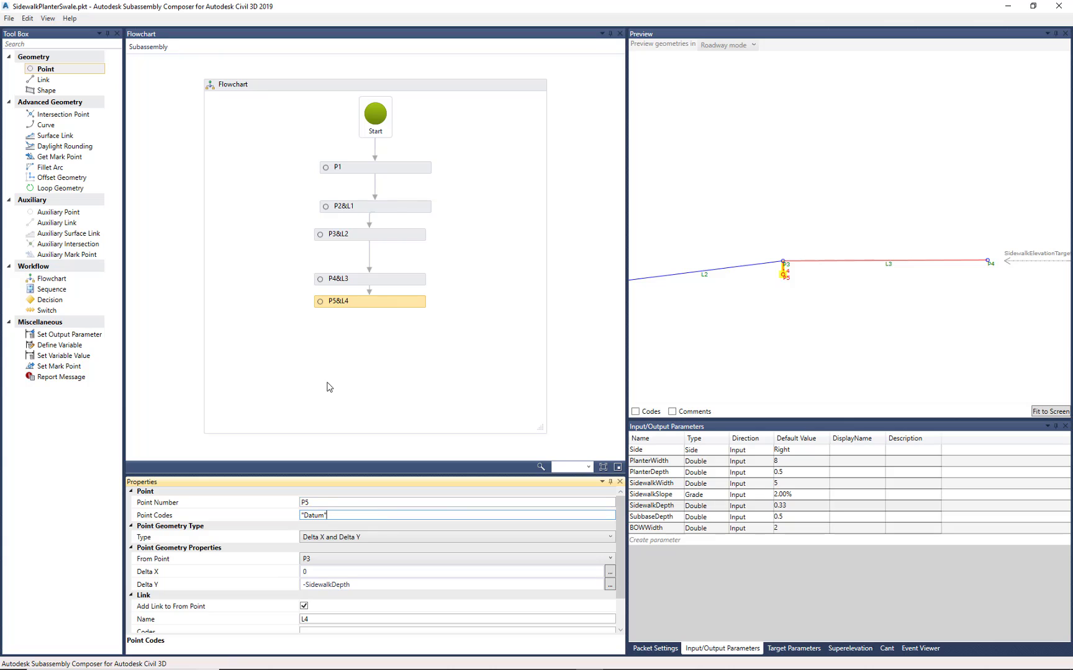
{"action": "left_click", "coordinate": [270, 364]}
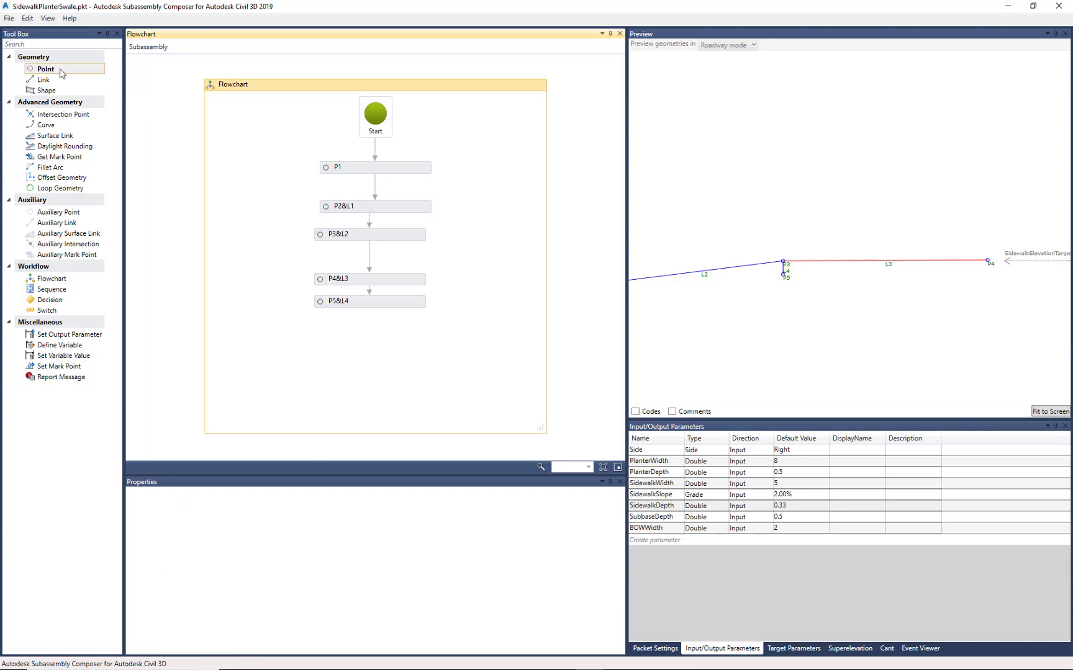
Add a new point with a link after P5&L4 in the flowchart and set its From Point to P4
{"action": "left_click_drag", "start_coordinate": [68, 70], "coordinate": [373, 348]}
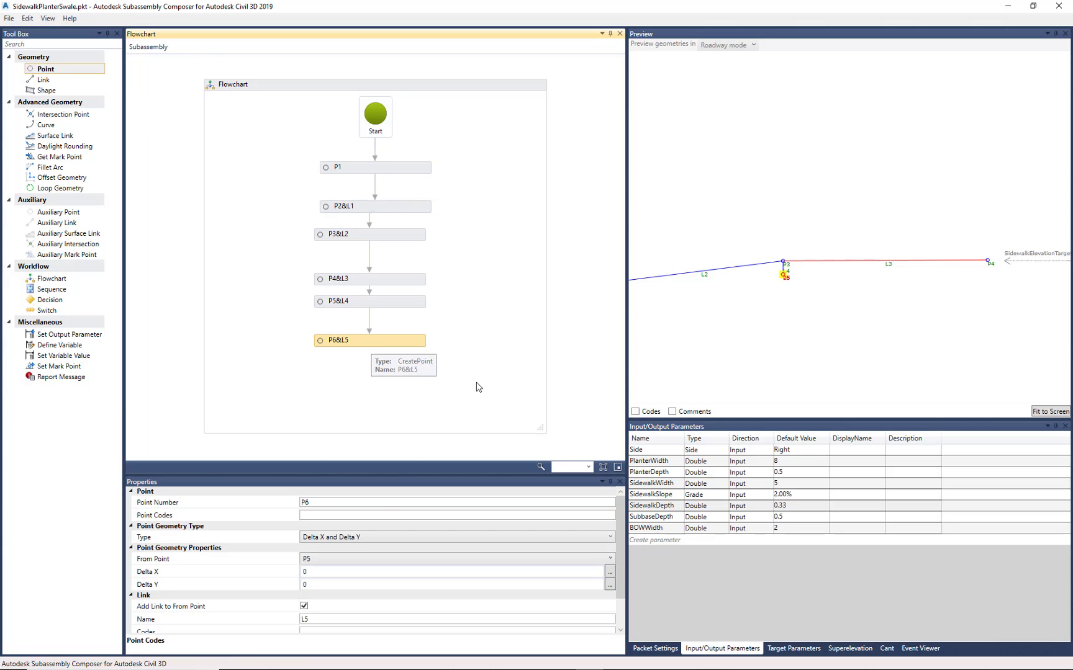
{"action": "left_click", "coordinate": [345, 517]}
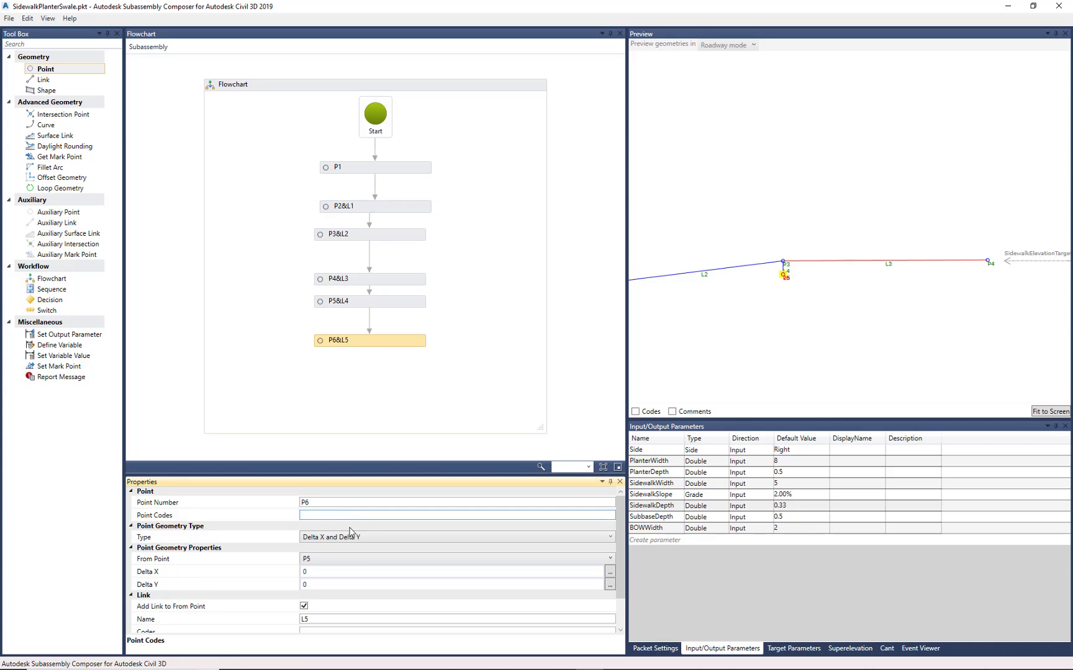
{"action": "left_click", "coordinate": [332, 561]}
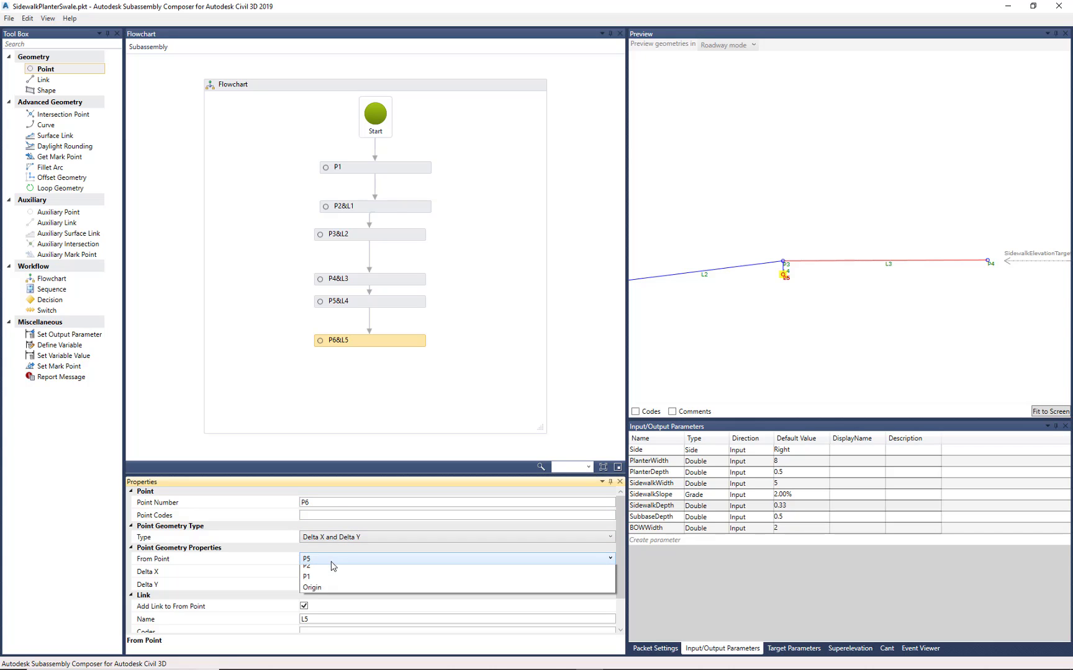
{"action": "left_click", "coordinate": [324, 586]}
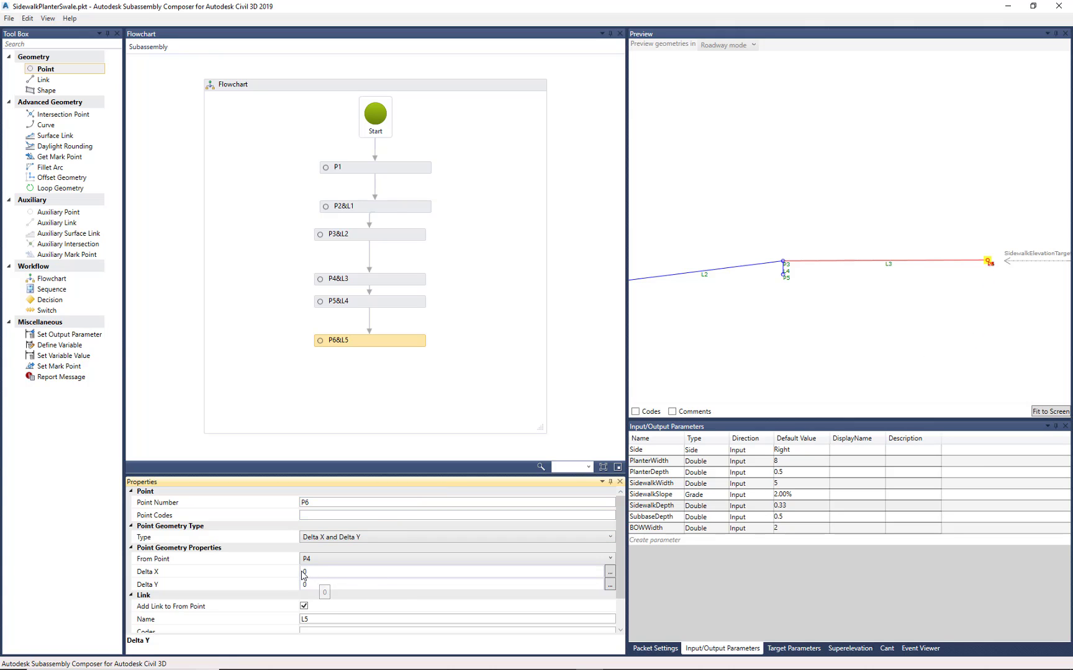
Copy the SidewalkDepth parameter name and set point P6's Delta Y to -SidewalkDepth
{"action": "left_click", "coordinate": [673, 507]}
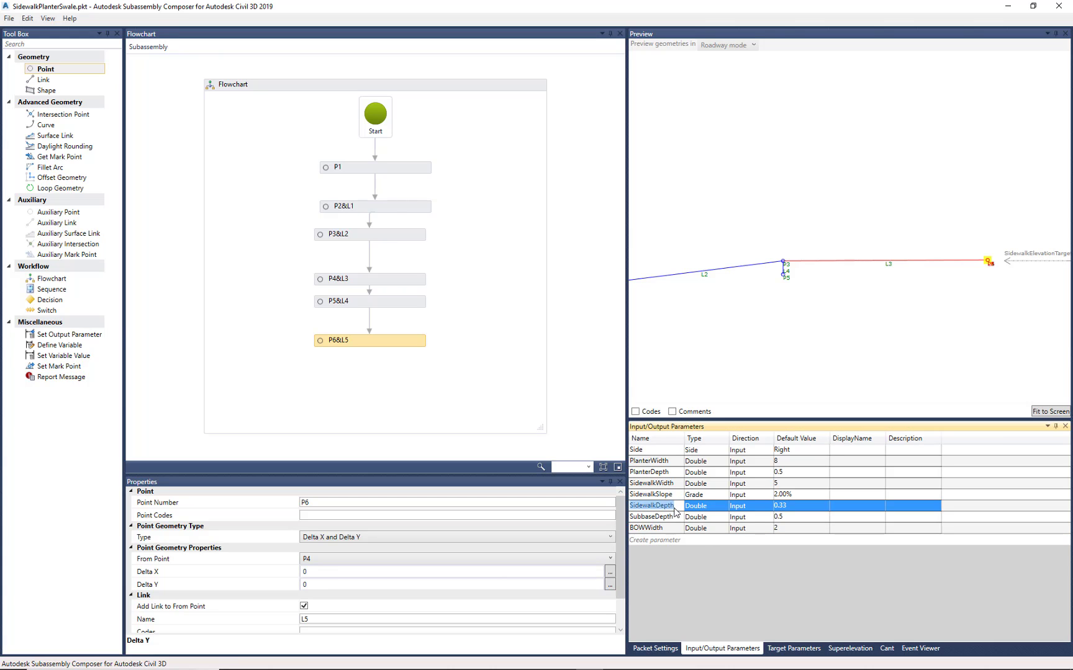
{"action": "left_click", "coordinate": [312, 582]}
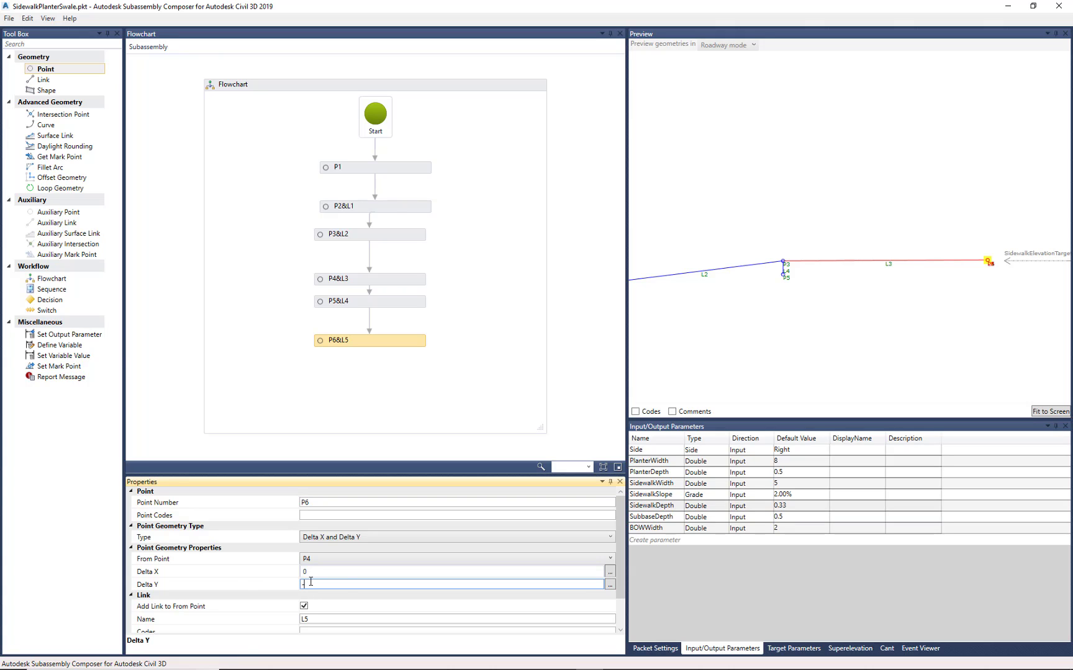
{"action": "type", "text": "-"}
{"action": "key", "text": "ctrl+v"}
{"action": "key", "text": "Return"}
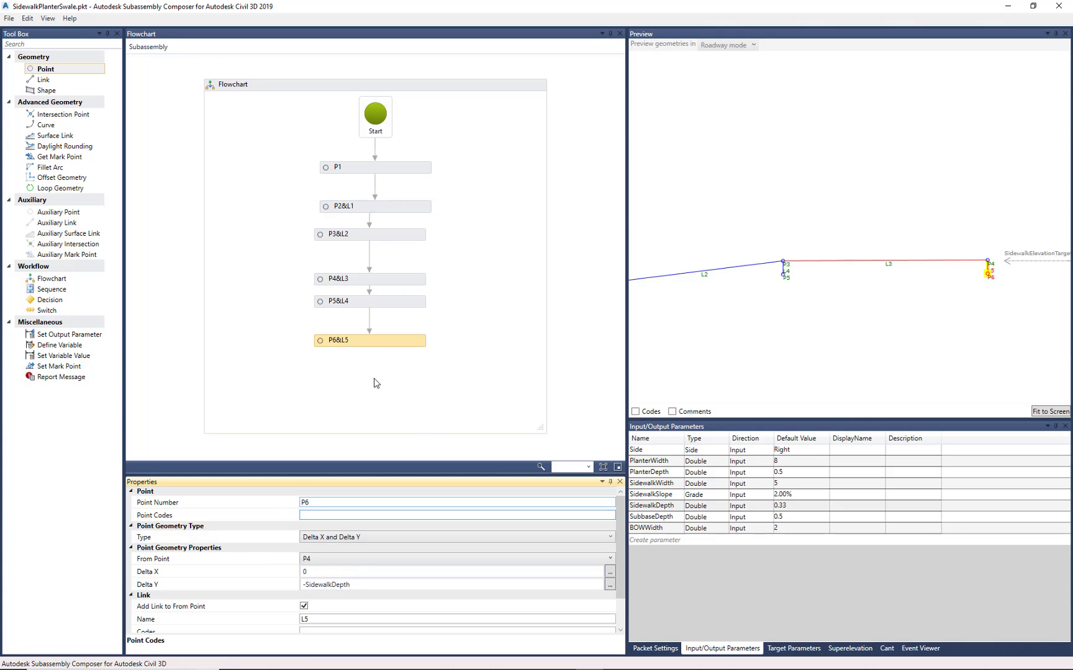
Assign the point code "Datum" to point P6, matching the code used on P5
{"action": "left_click", "coordinate": [391, 307]}
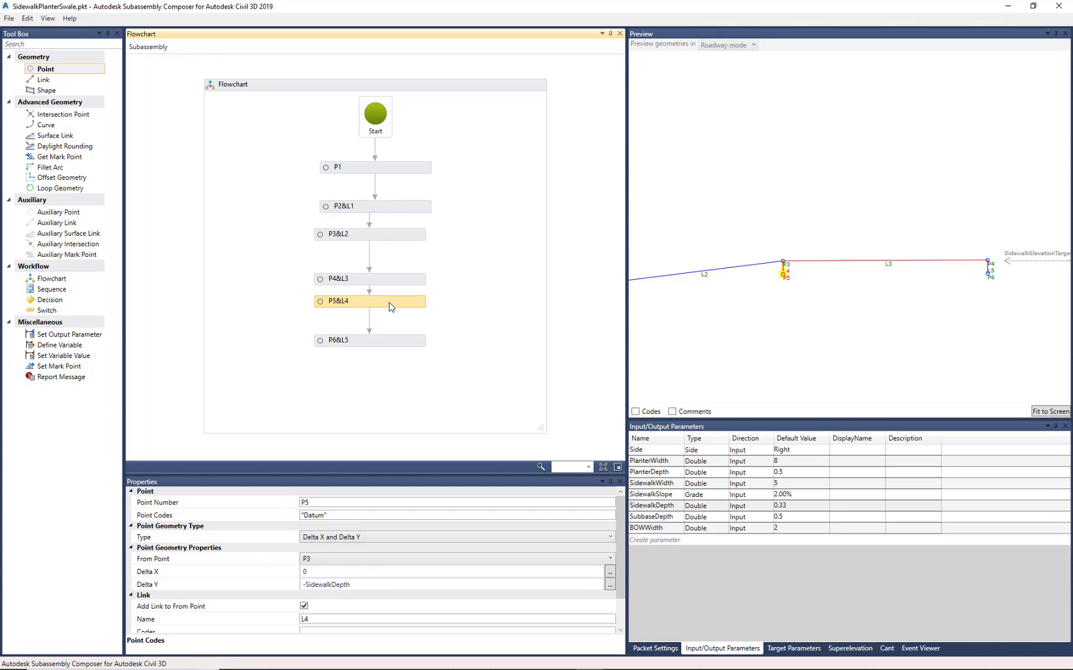
{"action": "left_click", "coordinate": [384, 342]}
{"action": "left_click", "coordinate": [338, 517]}
{"action": "type", "text": "\""}
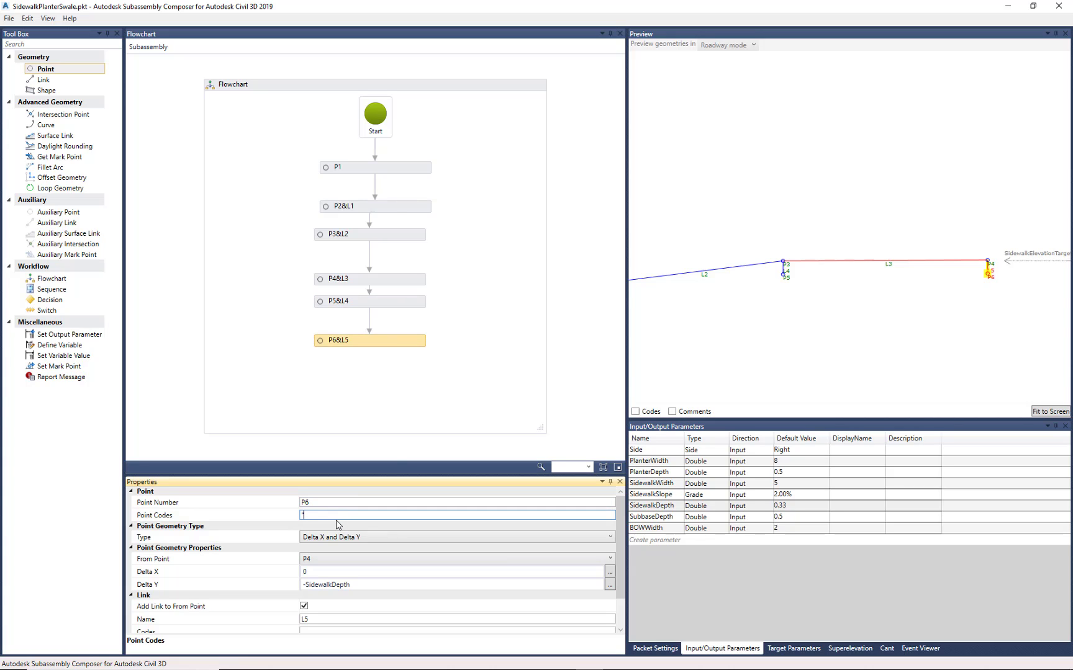
{"action": "type", "text": "Datum\""}
{"action": "left_click", "coordinate": [786, 339]}
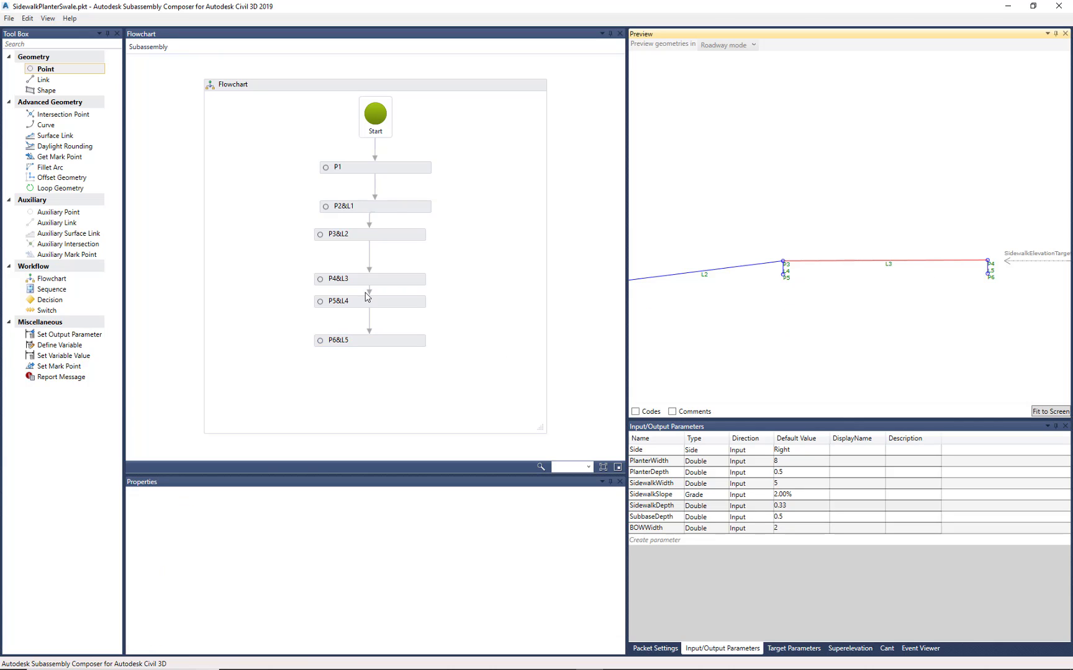
Add a link after P6&L5 in the flowchart that starts at P5 and ends at P6
{"action": "left_click_drag", "start_coordinate": [53, 84], "coordinate": [380, 385]}
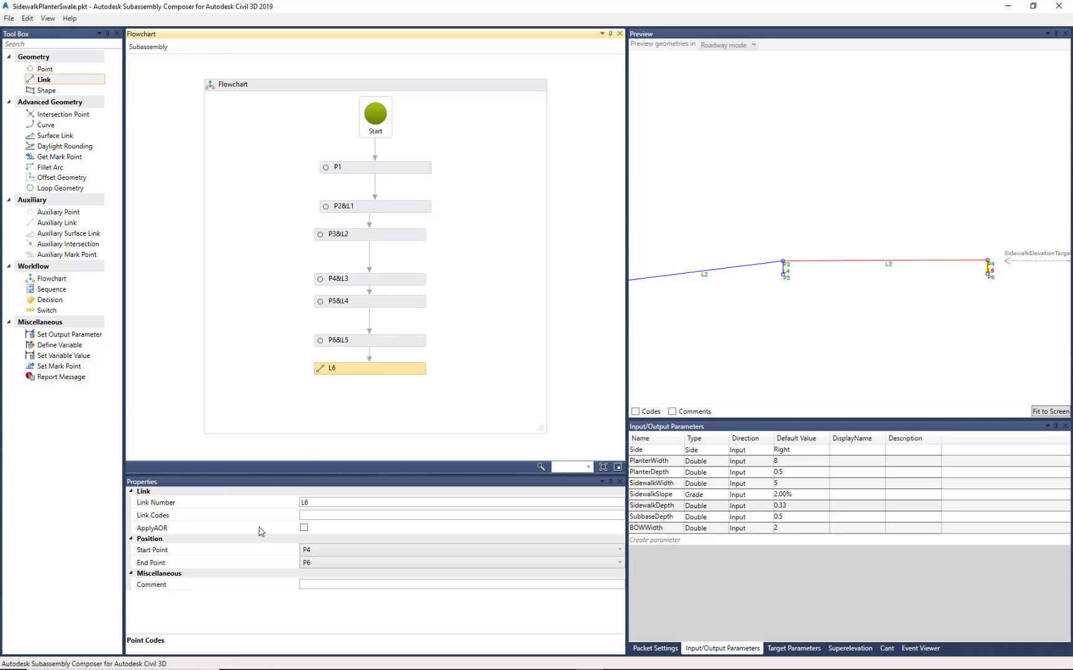
{"action": "left_click", "coordinate": [318, 550]}
{"action": "left_click", "coordinate": [315, 583]}
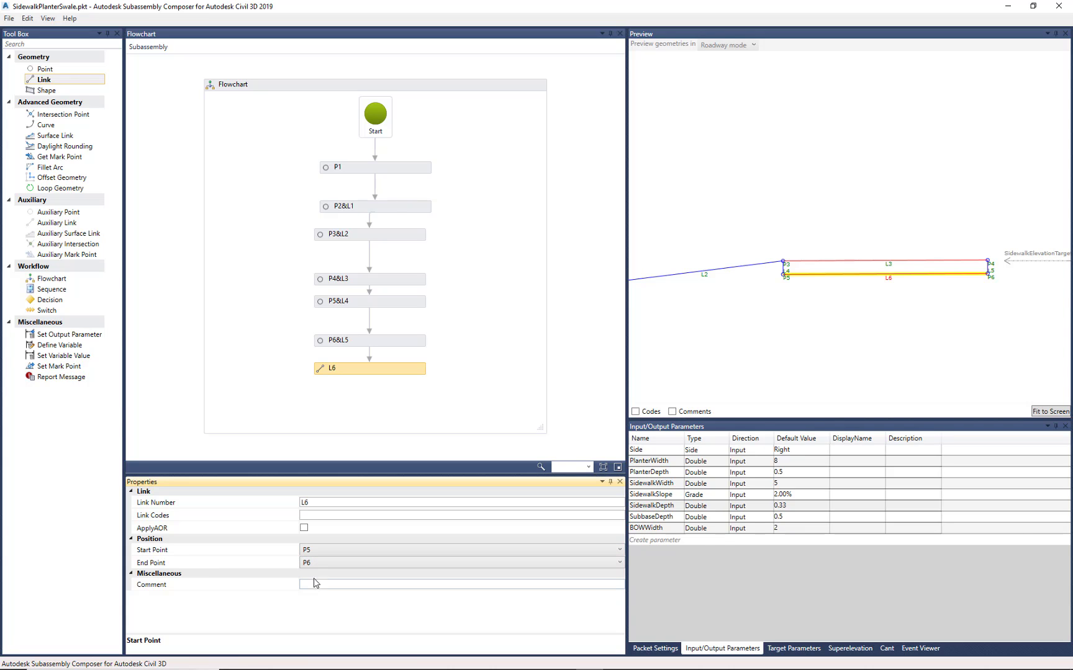
Add a new point after L6 in the flowchart and set its From Point to P5
{"action": "middle_click_drag", "start_coordinate": [880, 300], "coordinate": [815, 310]}
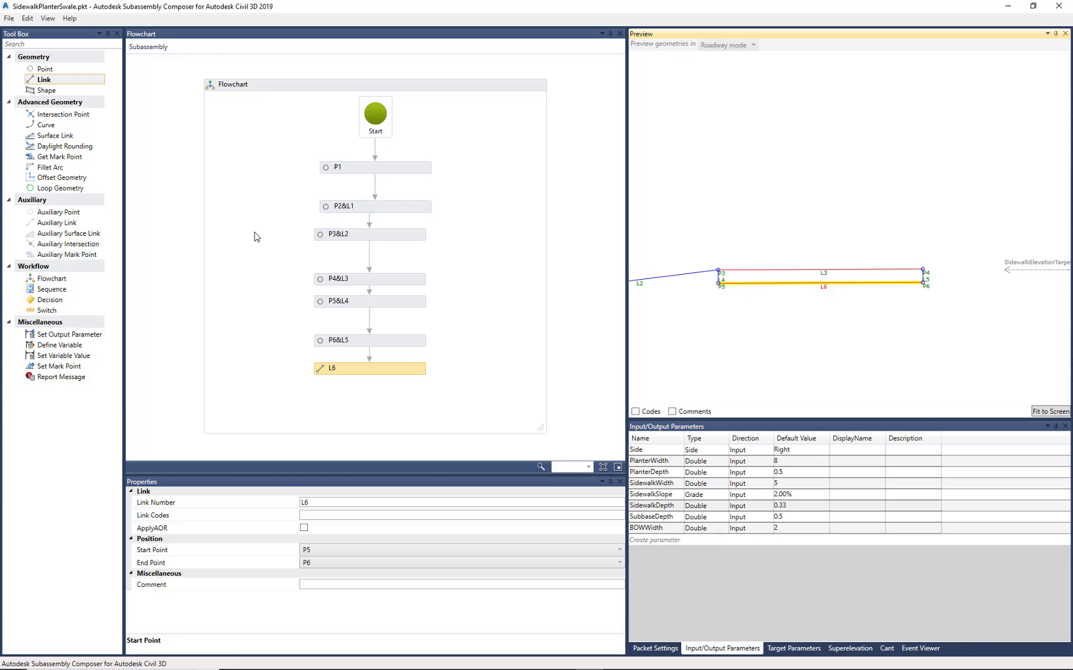
{"action": "left_click", "coordinate": [53, 70]}
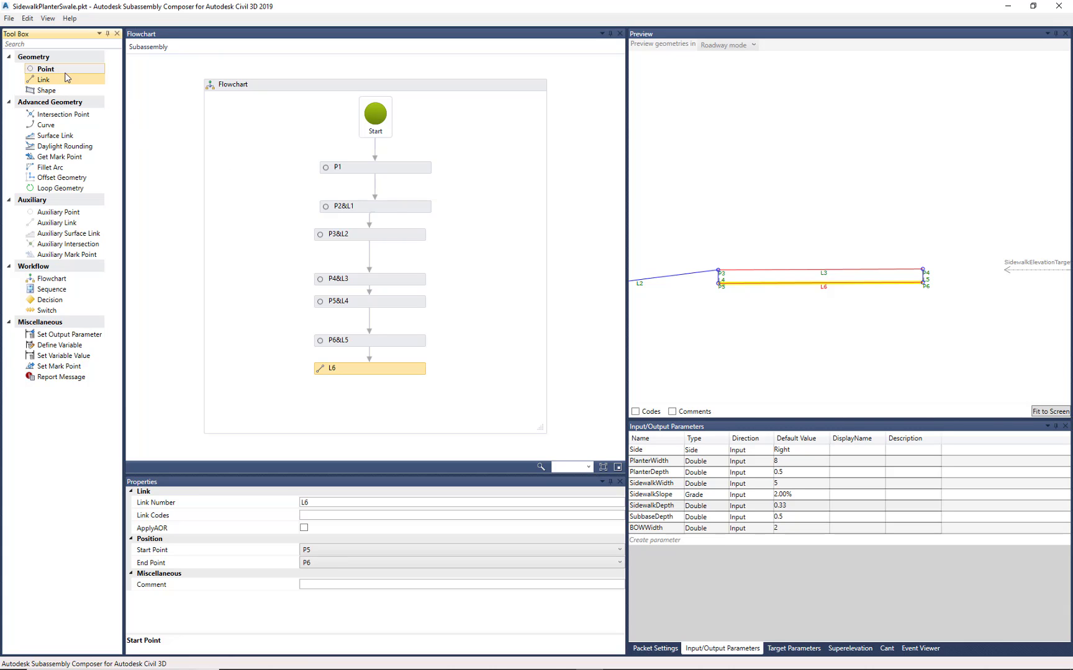
{"action": "left_click_drag", "start_coordinate": [47, 68], "coordinate": [373, 399]}
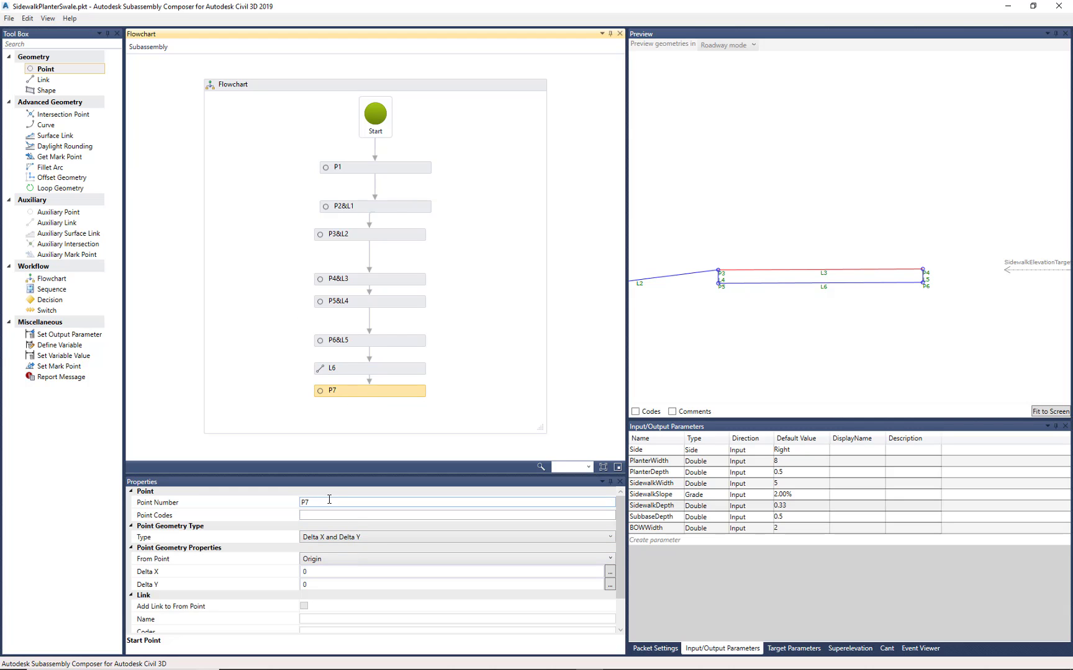
{"action": "left_click", "coordinate": [363, 558]}
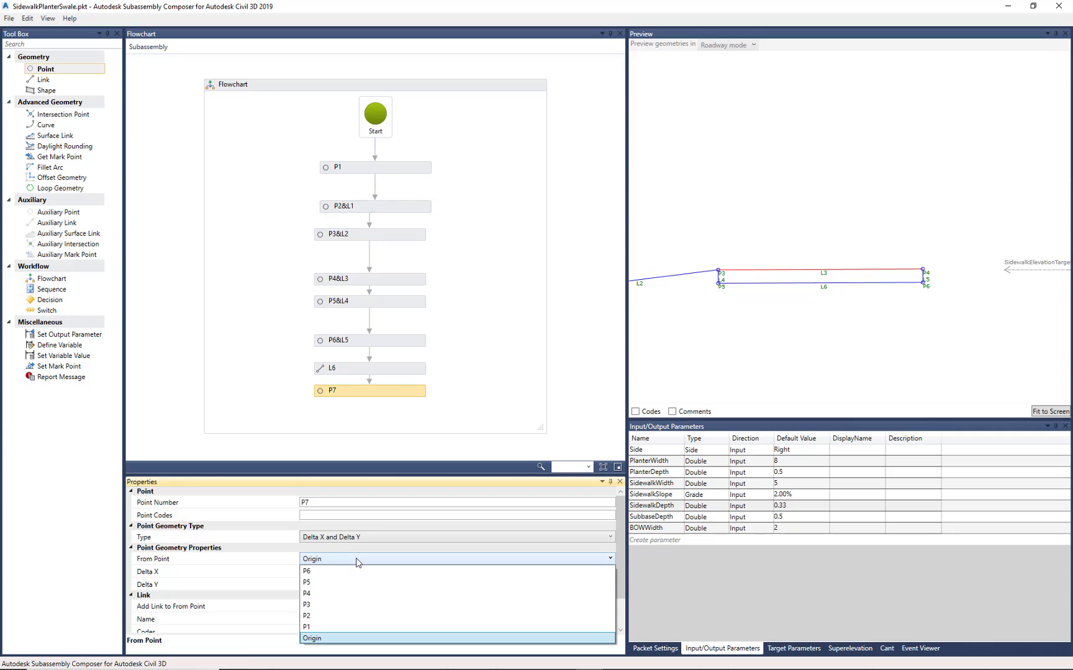
{"action": "left_click", "coordinate": [344, 584]}
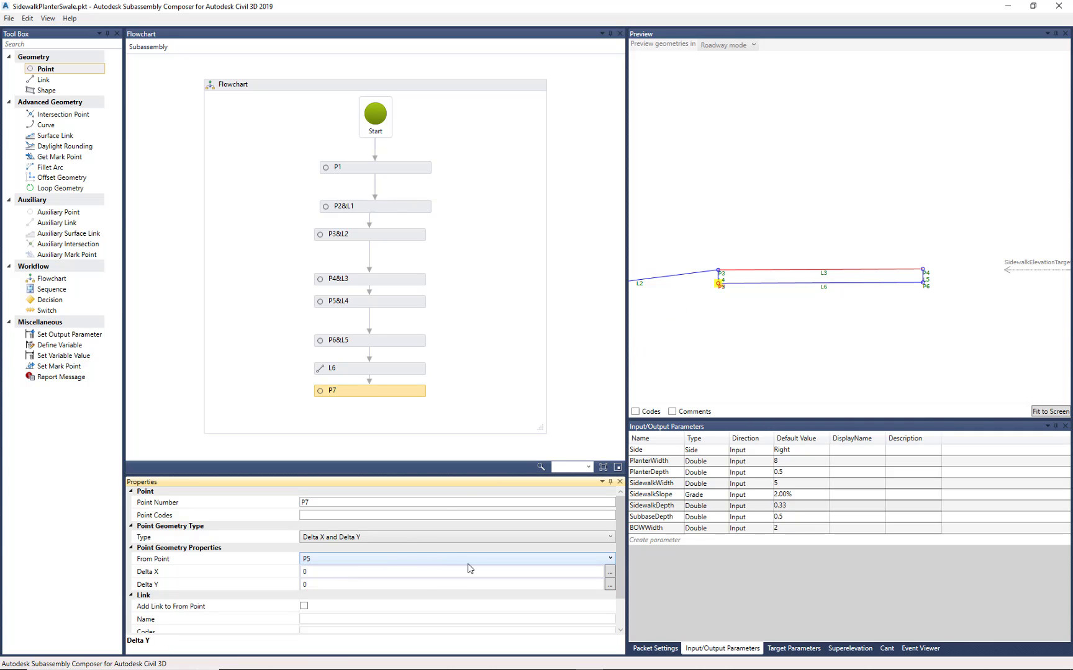
Copy the SubbaseDepth parameter name and set point P7's Delta Y to -SubbaseDepth
{"action": "left_click", "coordinate": [652, 517]}
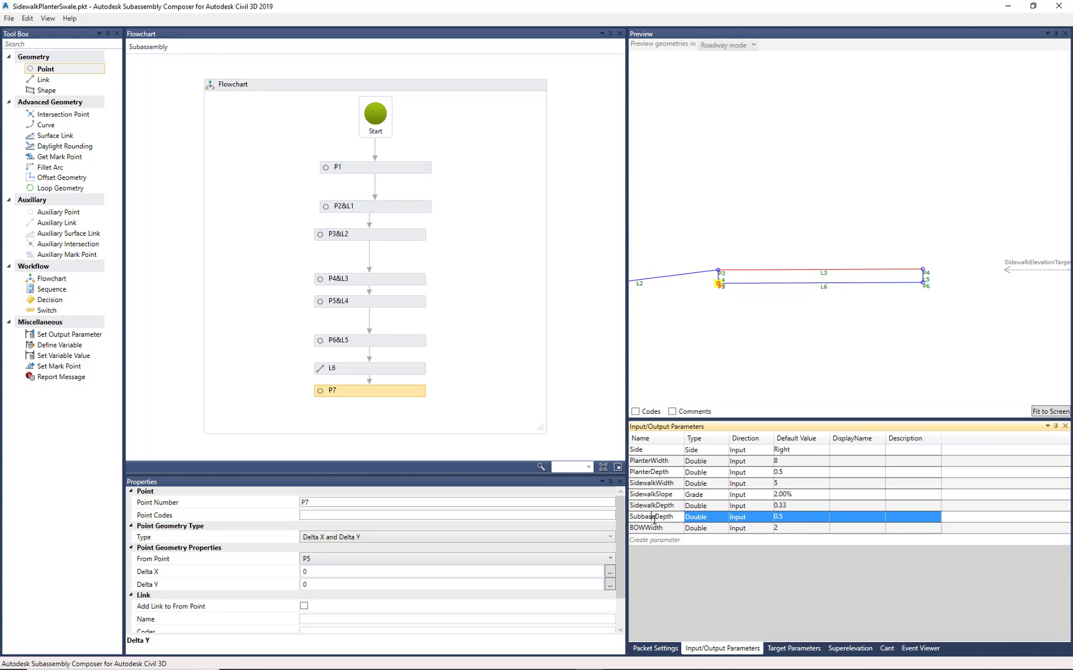
{"action": "left_click", "coordinate": [654, 518]}
{"action": "key", "text": "ctrl+c"}
{"action": "left_click", "coordinate": [315, 584]}
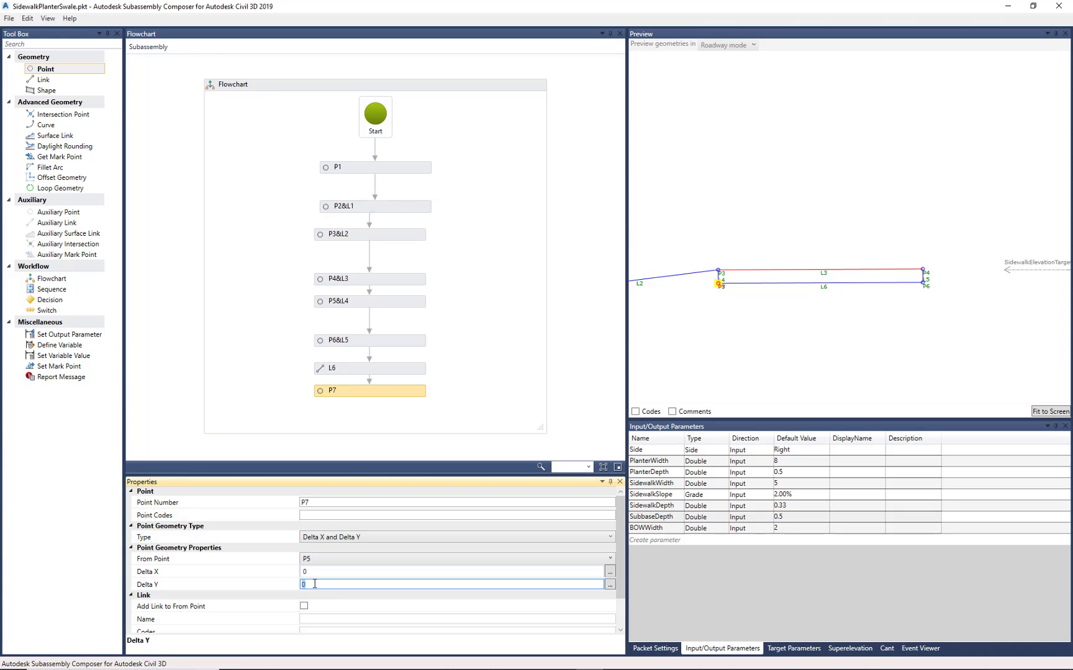
{"action": "type", "text": "-"}
{"action": "key", "text": "ctrl+v"}
Assign the point code "Subbase" to point P7
{"action": "left_click", "coordinate": [310, 517]}
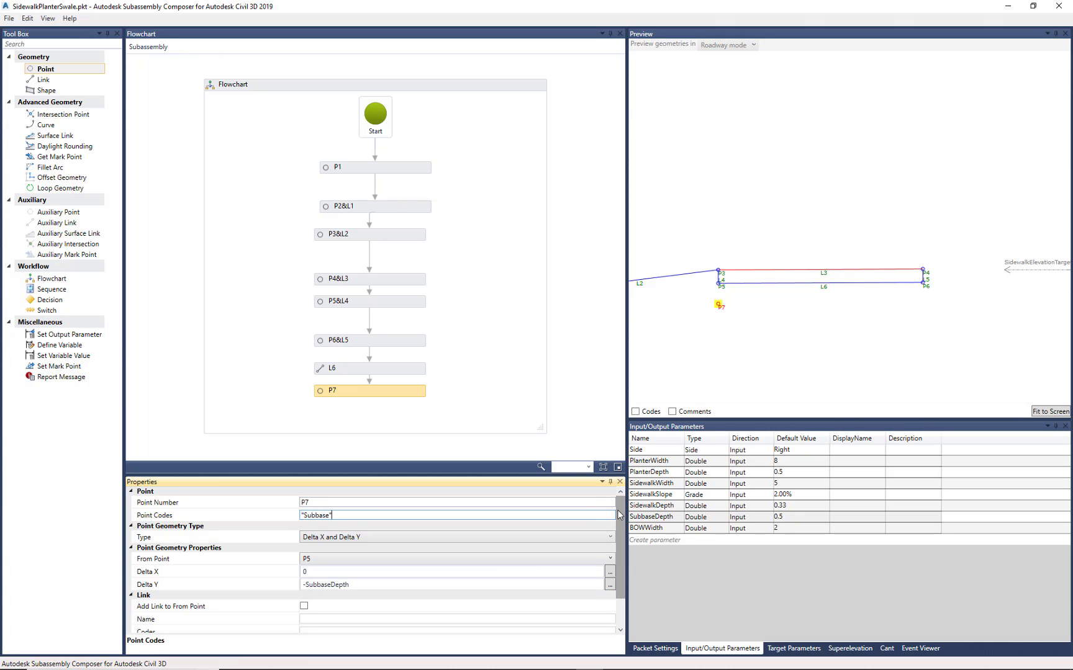
{"action": "left_click", "coordinate": [267, 572]}
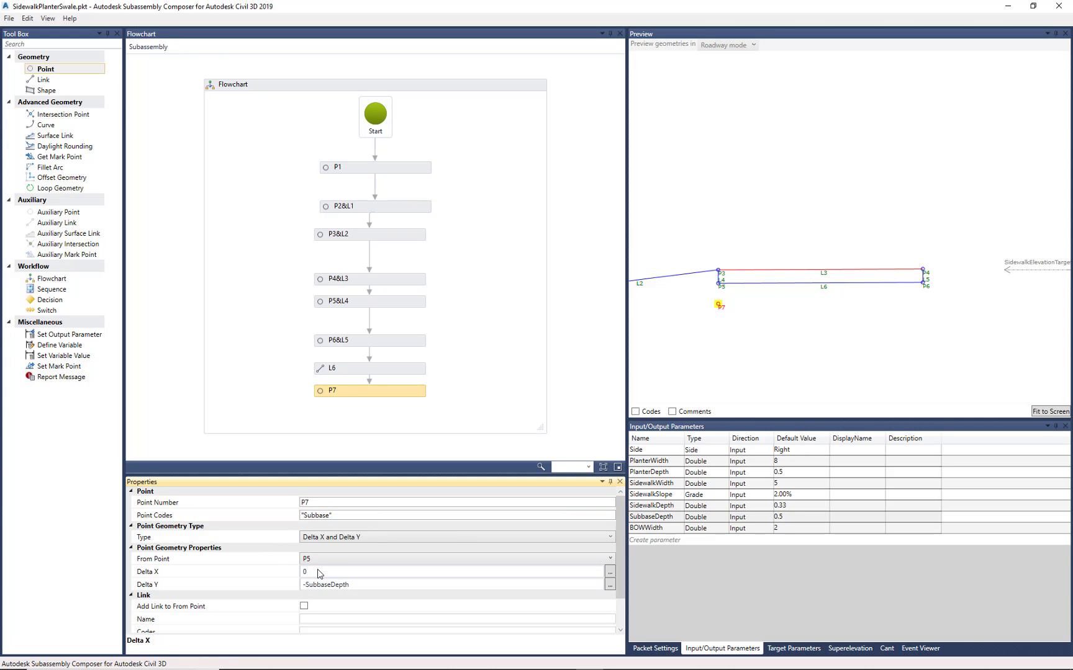
{"action": "left_click", "coordinate": [317, 572]}
{"action": "left_click", "coordinate": [686, 343]}
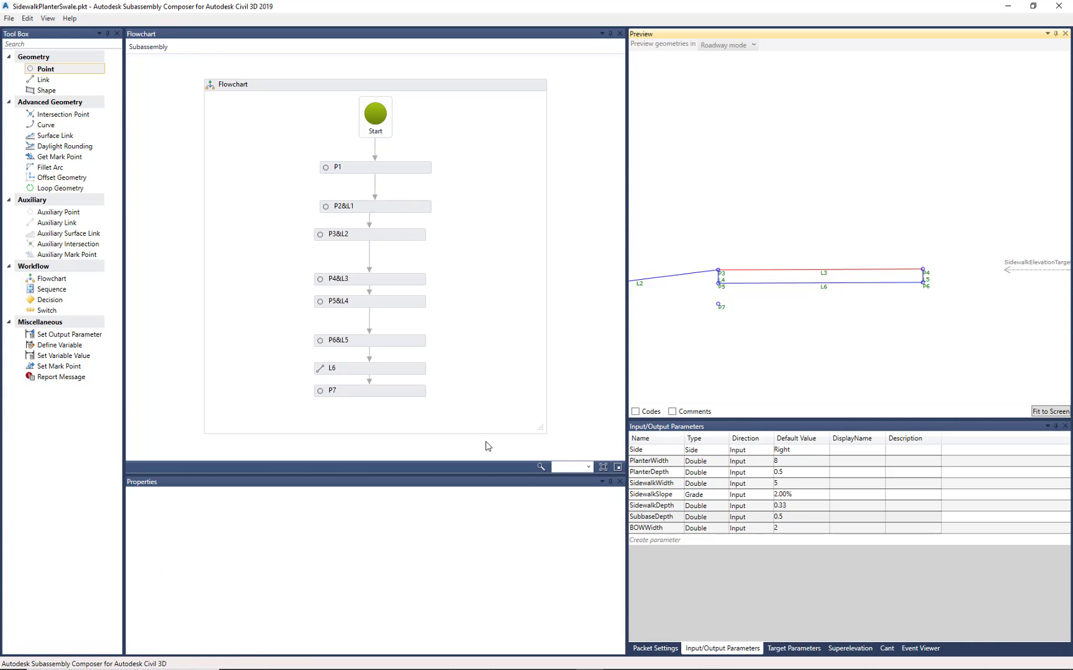
Add a link from point P7 back to its From Point P5
{"action": "left_click", "coordinate": [395, 394]}
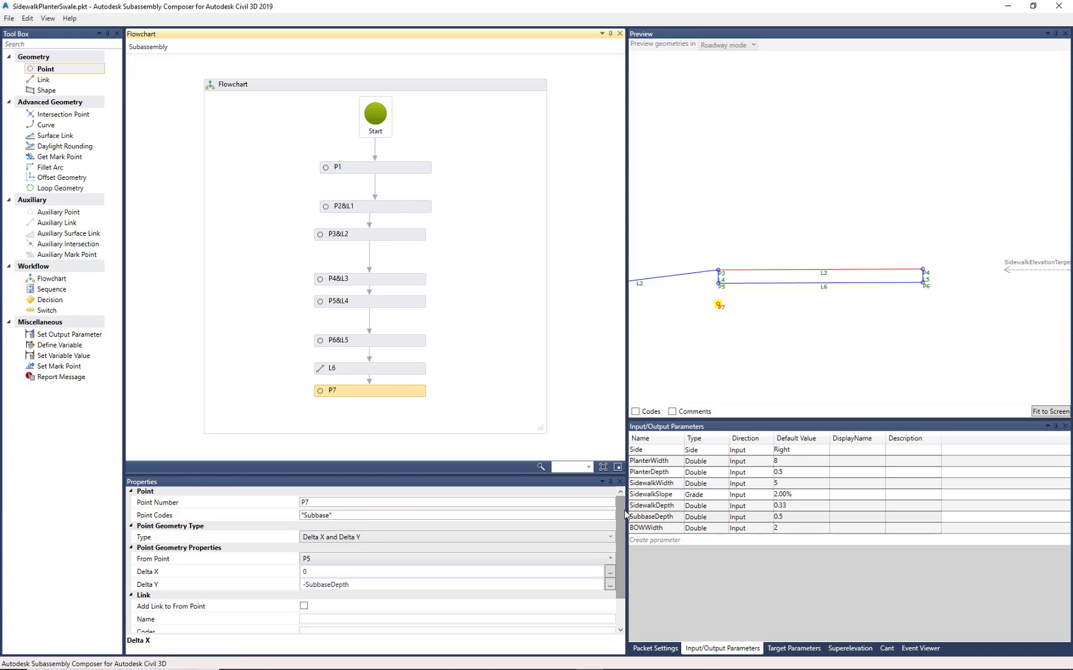
{"action": "scroll", "coordinate": [615, 575], "scroll_direction": "down", "scroll_amount": 1}
{"action": "scroll", "coordinate": [718, 301], "scroll_direction": "up", "scroll_amount": 4}
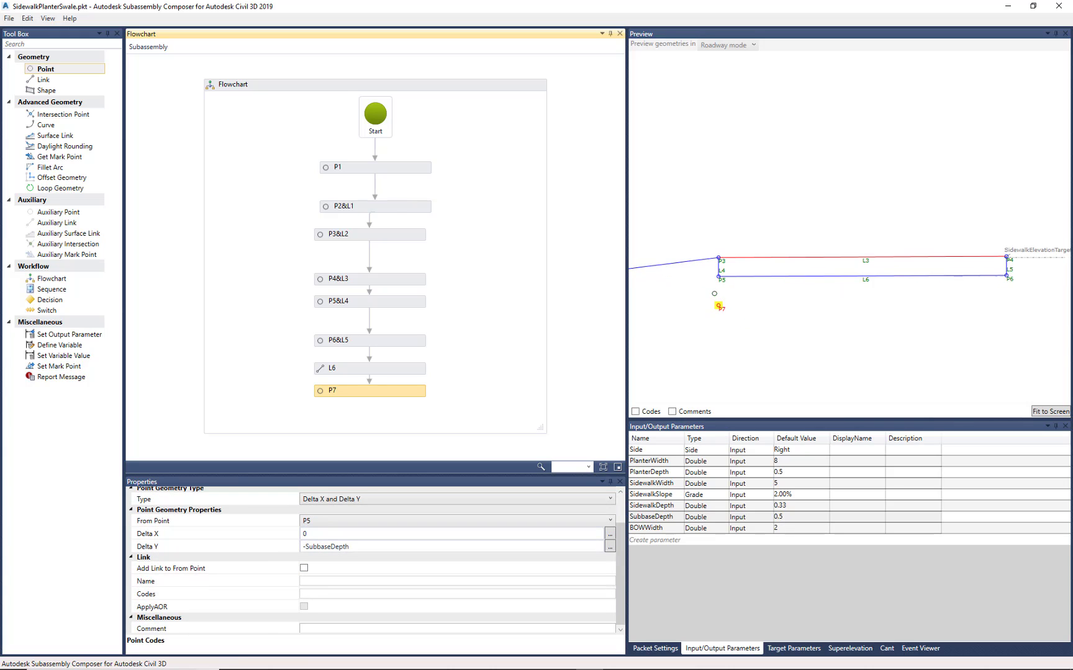
{"action": "left_click", "coordinate": [304, 568]}
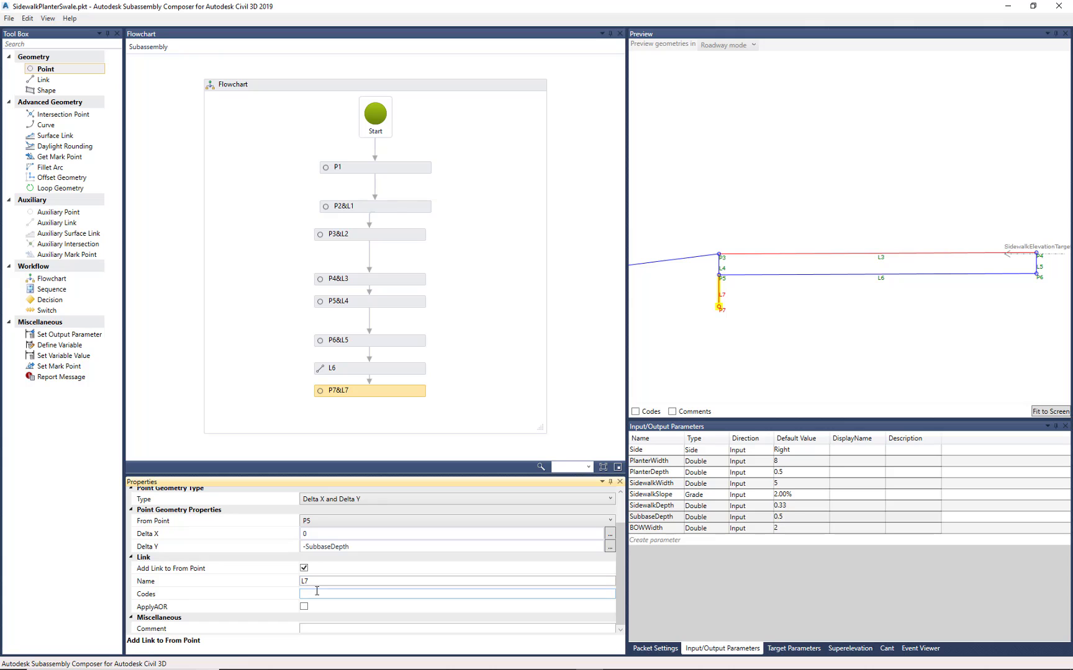
{"action": "scroll", "coordinate": [697, 330], "scroll_direction": "down", "scroll_amount": 1}
{"action": "scroll", "coordinate": [697, 330], "scroll_direction": "down", "scroll_amount": 1}
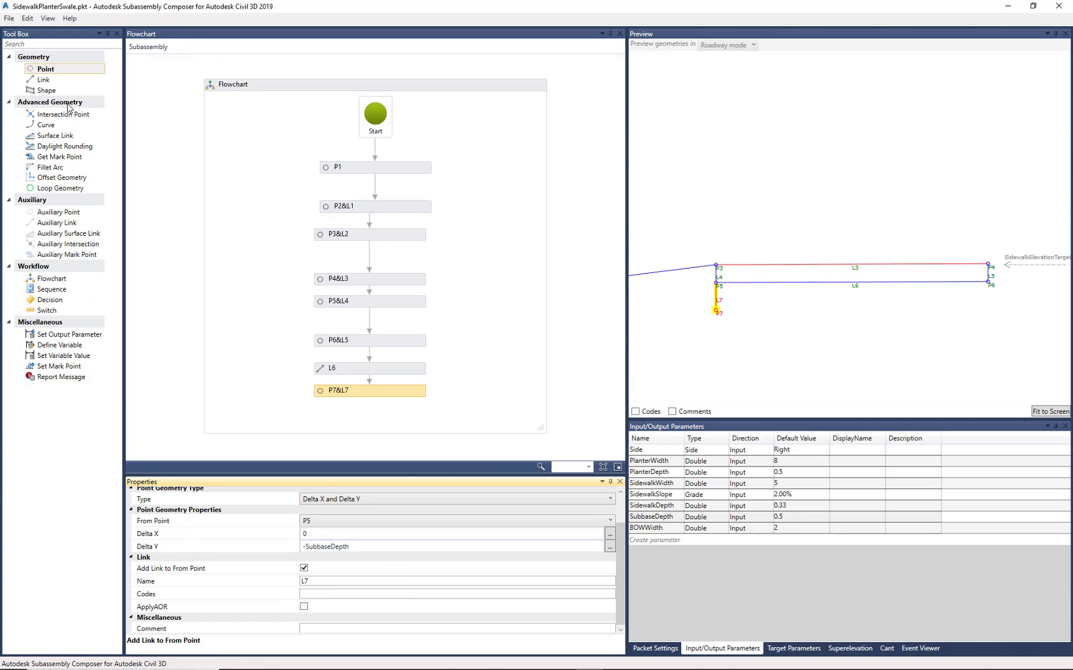
Add a new point with a link after P7&L7 in the flowchart and set its From Point to P6
{"action": "left_click", "coordinate": [52, 70]}
{"action": "left_click_drag", "start_coordinate": [53, 71], "coordinate": [381, 420]}
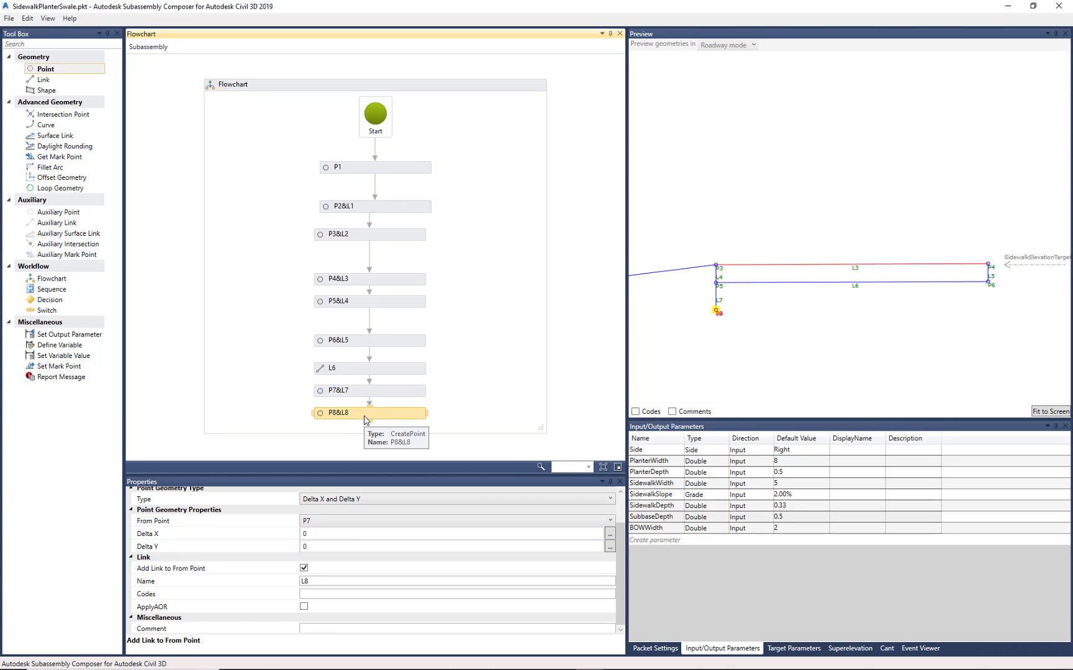
{"action": "left_click", "coordinate": [335, 522]}
{"action": "left_click", "coordinate": [320, 550]}
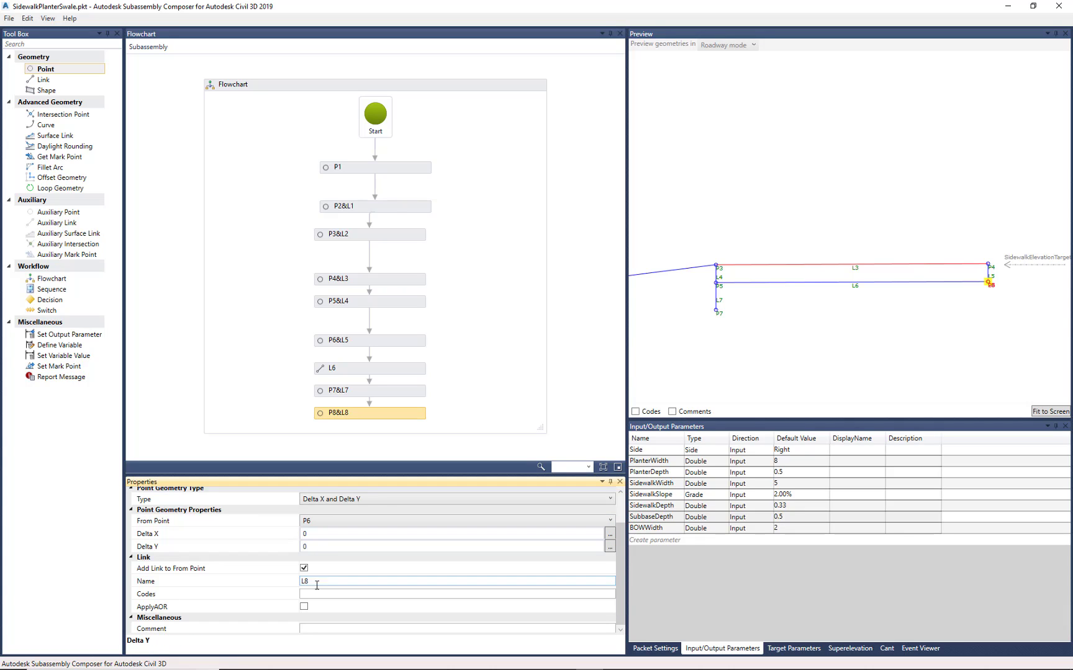
Set point P8's Delta Y to -SubbaseDepth
{"action": "left_click", "coordinate": [320, 546]}
{"action": "double_click", "coordinate": [320, 546]}
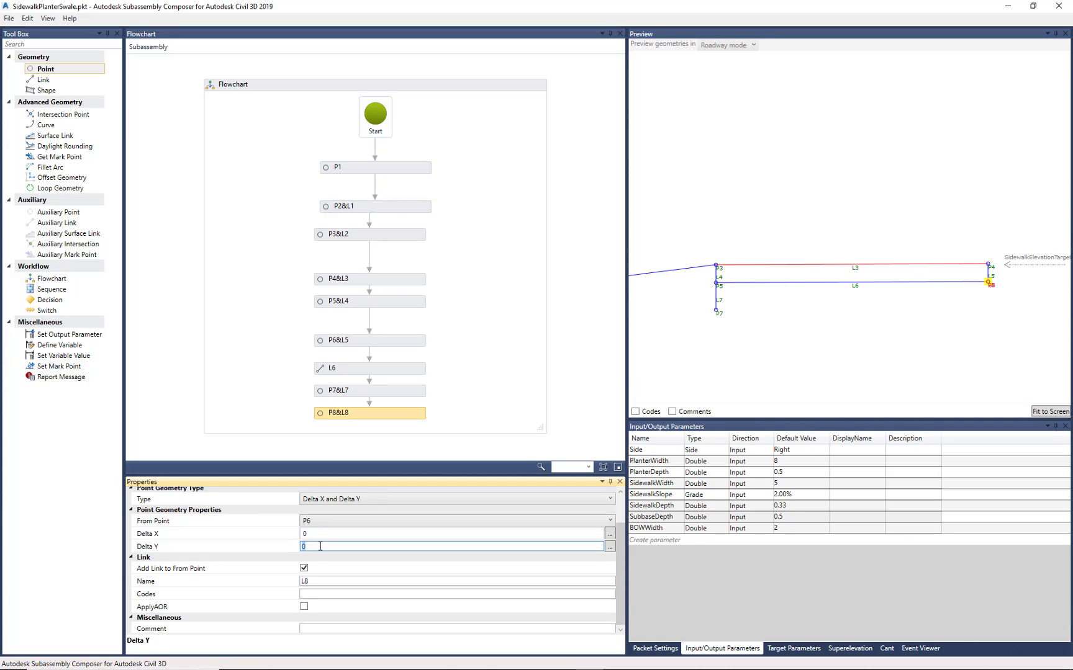
{"action": "type", "text": "-SubbaseDepth"}
{"action": "key", "text": "Return"}
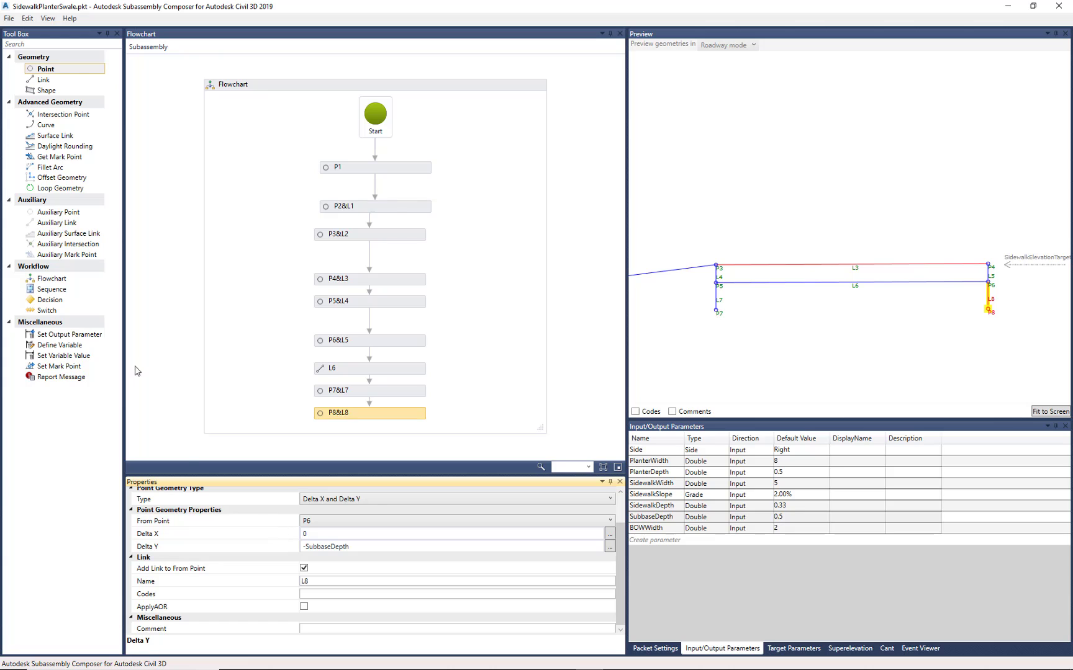
Add a link after P8&L8, enlarge the flowchart frame downward, and place the link clear below P8&L8
{"action": "left_click_drag", "start_coordinate": [44, 79], "coordinate": [371, 431]}
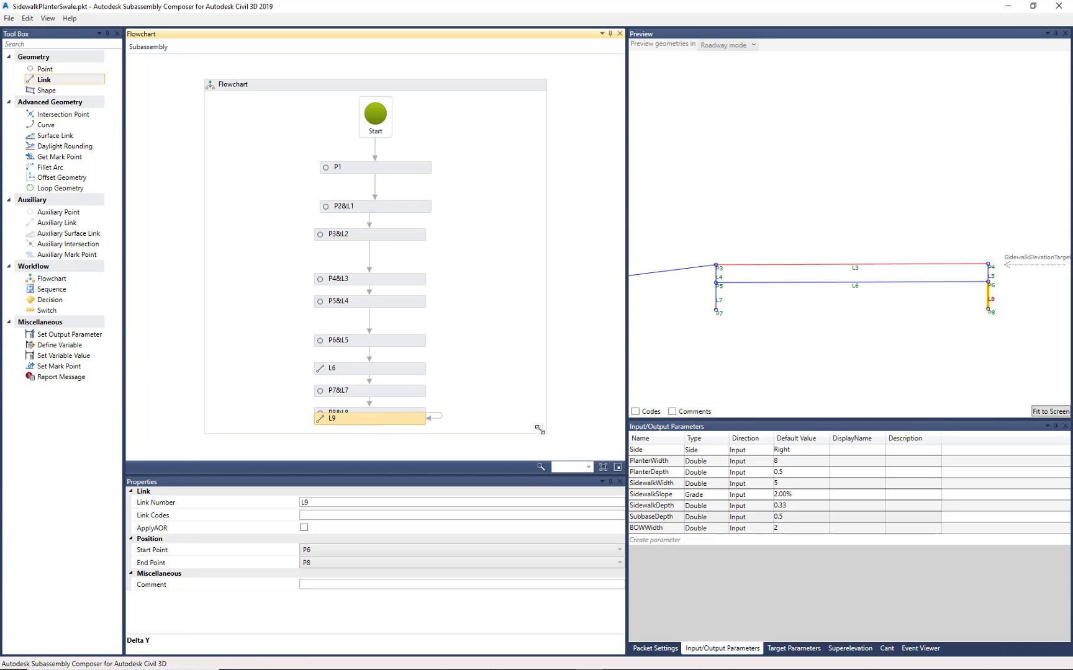
{"action": "left_click_drag", "start_coordinate": [540, 430], "coordinate": [550, 477]}
{"action": "scroll", "coordinate": [515, 344], "scroll_direction": "down", "scroll_amount": 2}
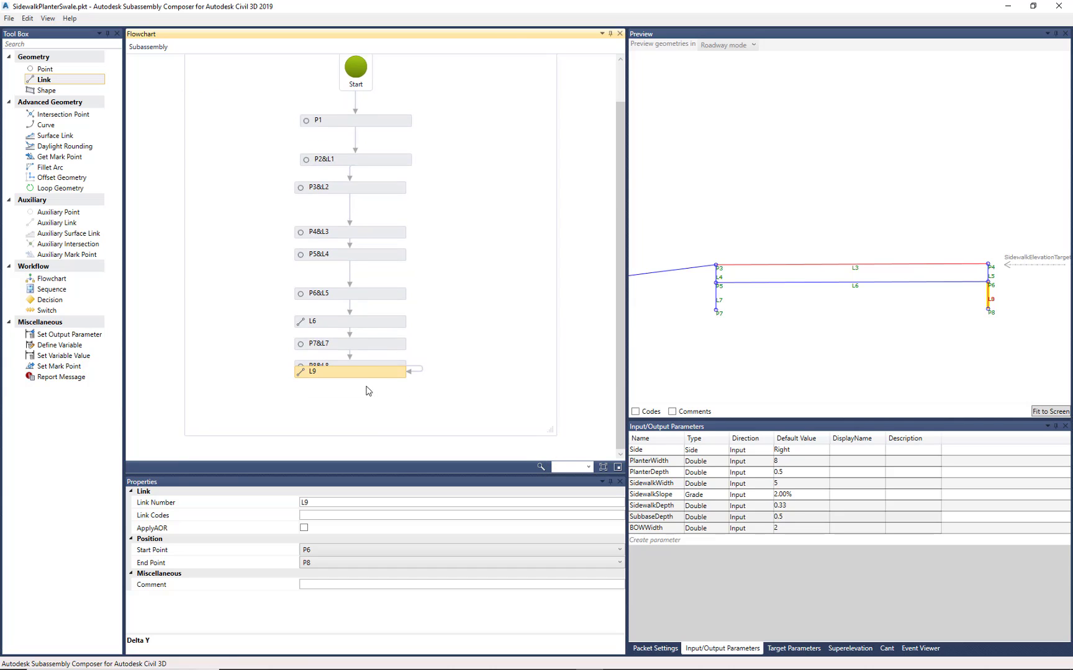
{"action": "left_click_drag", "start_coordinate": [363, 376], "coordinate": [366, 397]}
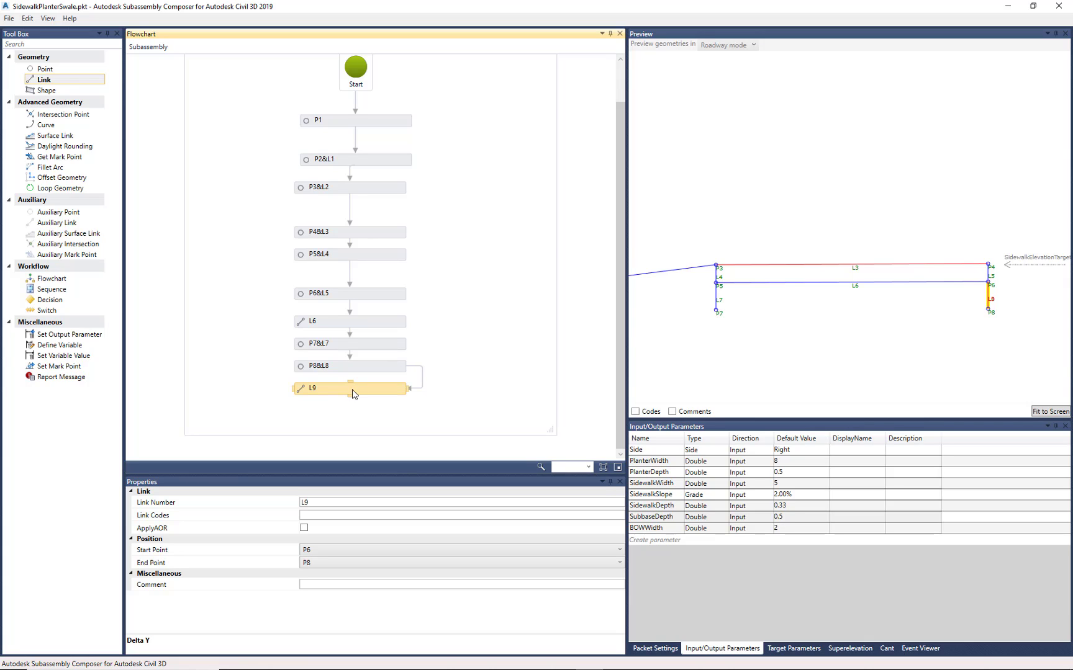
Set link L9's start point to P7 and assign it the link code "BotSub"
{"action": "left_click", "coordinate": [328, 554]}
{"action": "left_click", "coordinate": [319, 572]}
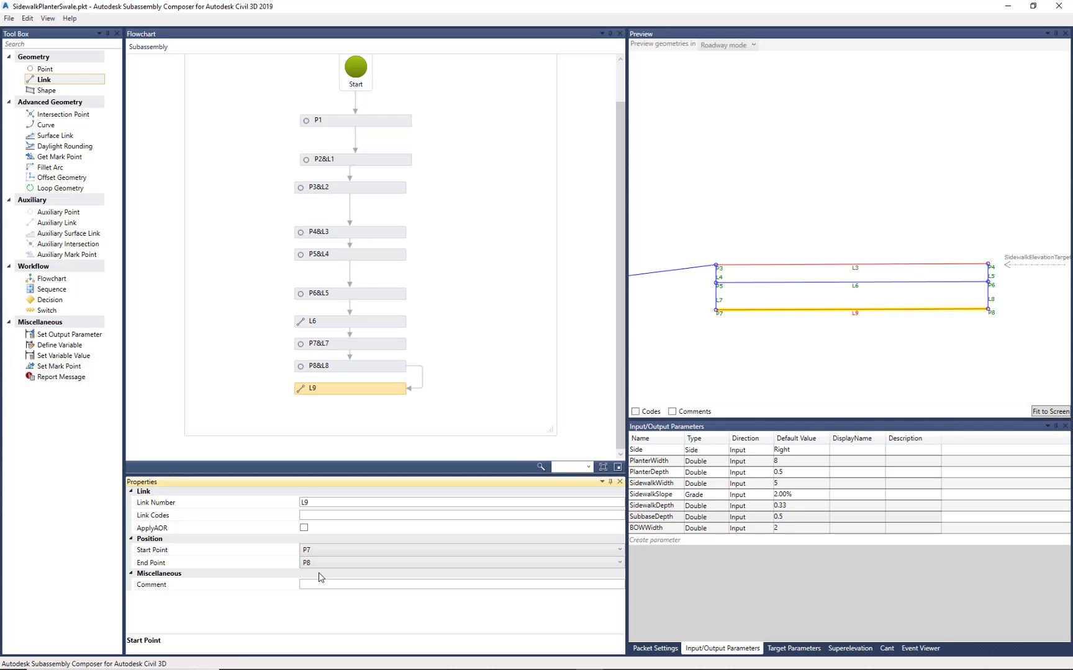
{"action": "left_click", "coordinate": [335, 516]}
{"action": "type", "text": "\"B"}
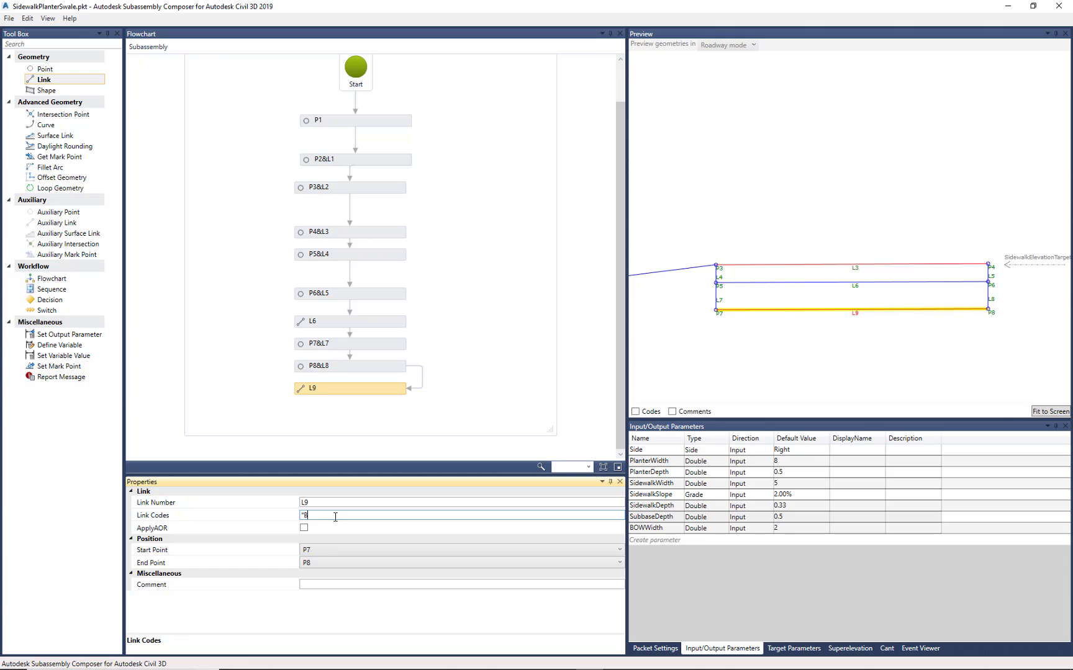
{"action": "type", "text": "otSub\""}
Add a new point after L9 in the flowchart and assign it the point code "Top"
{"action": "left_click", "coordinate": [49, 70]}
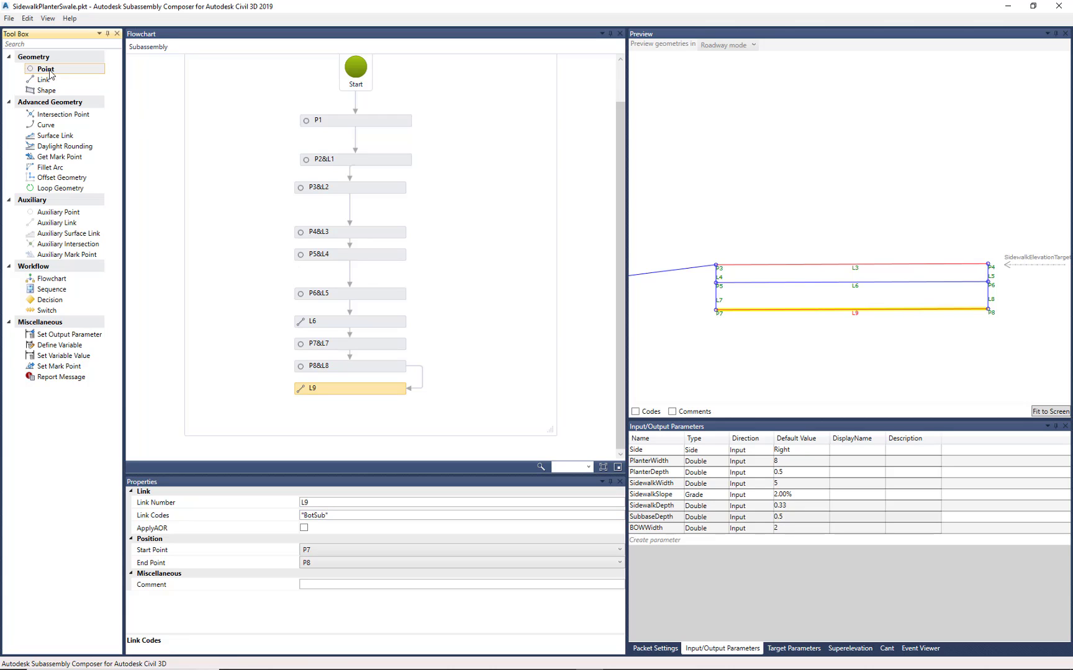
{"action": "left_click_drag", "start_coordinate": [48, 69], "coordinate": [358, 412]}
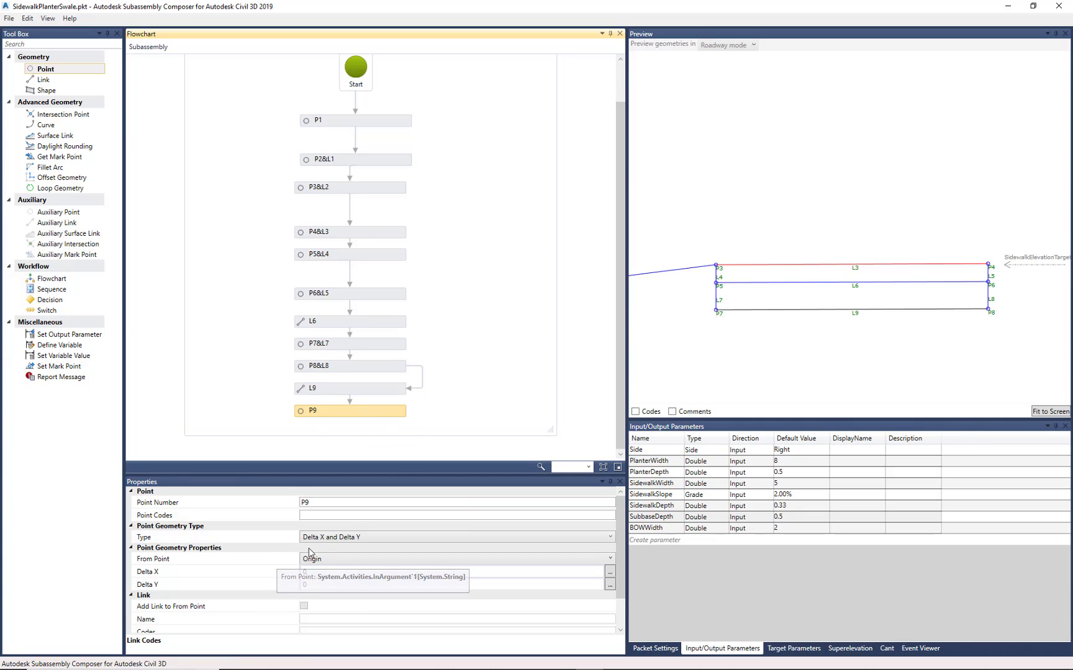
{"action": "left_click", "coordinate": [321, 514]}
{"action": "type", "text": "\"Top\""}
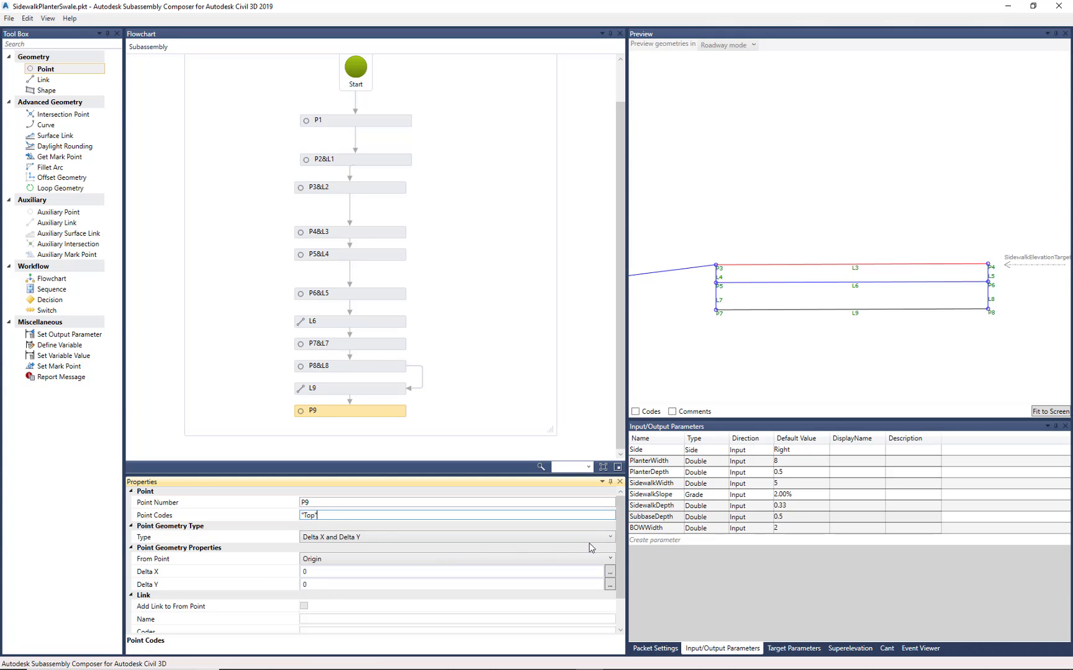
Copy the BOWWidth parameter name and set point P9's Delta X to BOWWidth
{"action": "left_click", "coordinate": [658, 528]}
{"action": "double_click", "coordinate": [658, 529]}
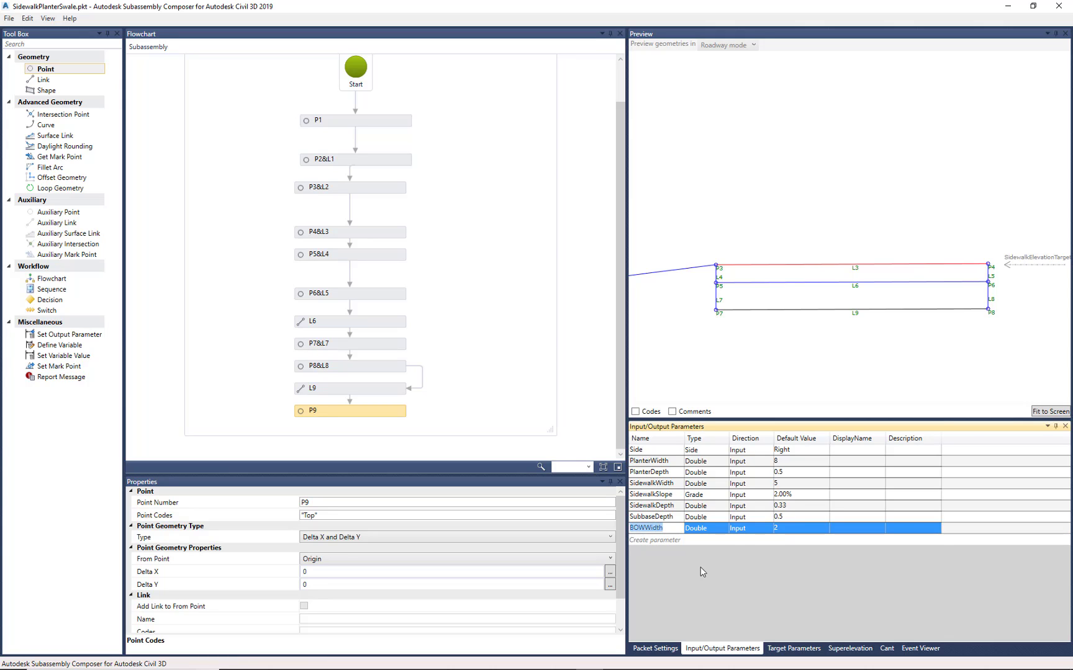
{"action": "left_click", "coordinate": [310, 571]}
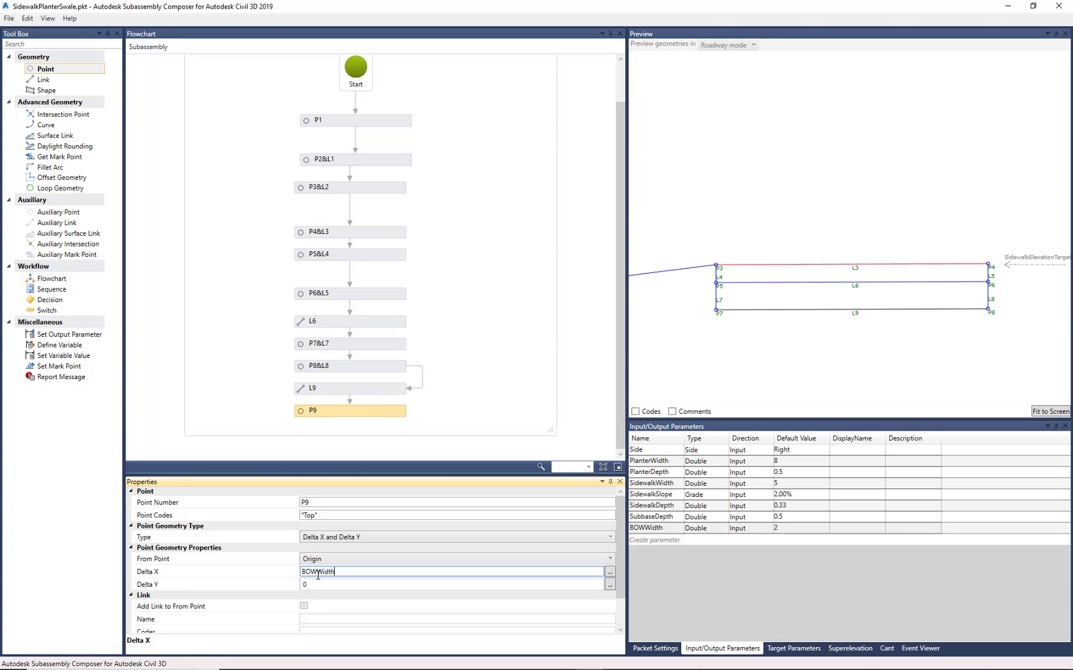
{"action": "left_click", "coordinate": [767, 338]}
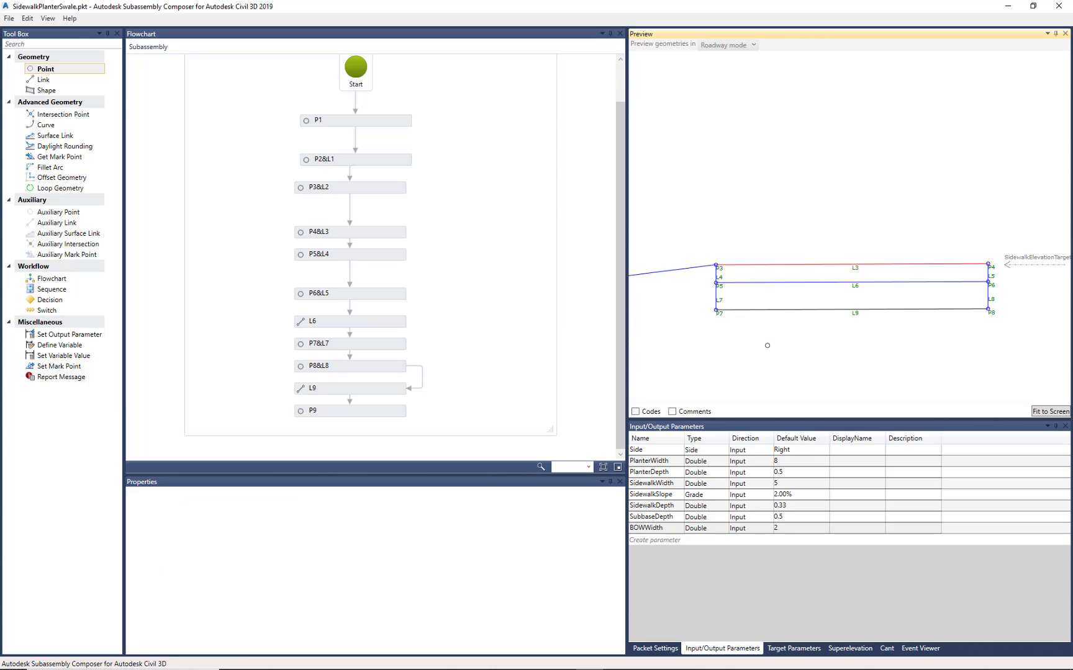
Set point P9's From Point to P4 and check its position in the preview
{"action": "left_click", "coordinate": [365, 412]}
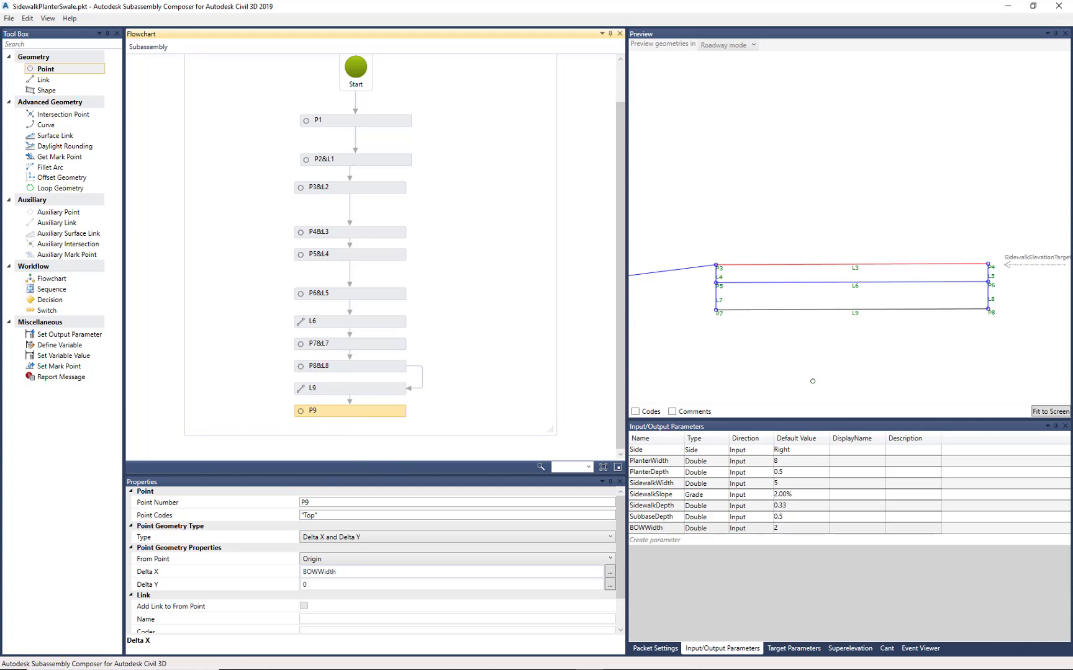
{"action": "left_click", "coordinate": [328, 561]}
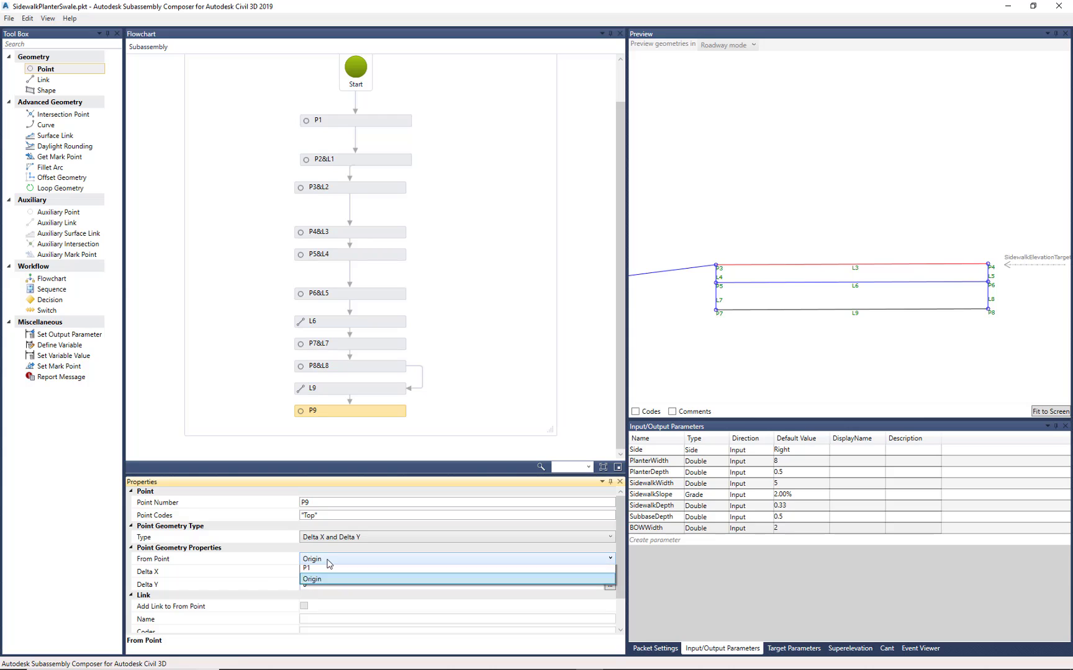
{"action": "left_click", "coordinate": [318, 617]}
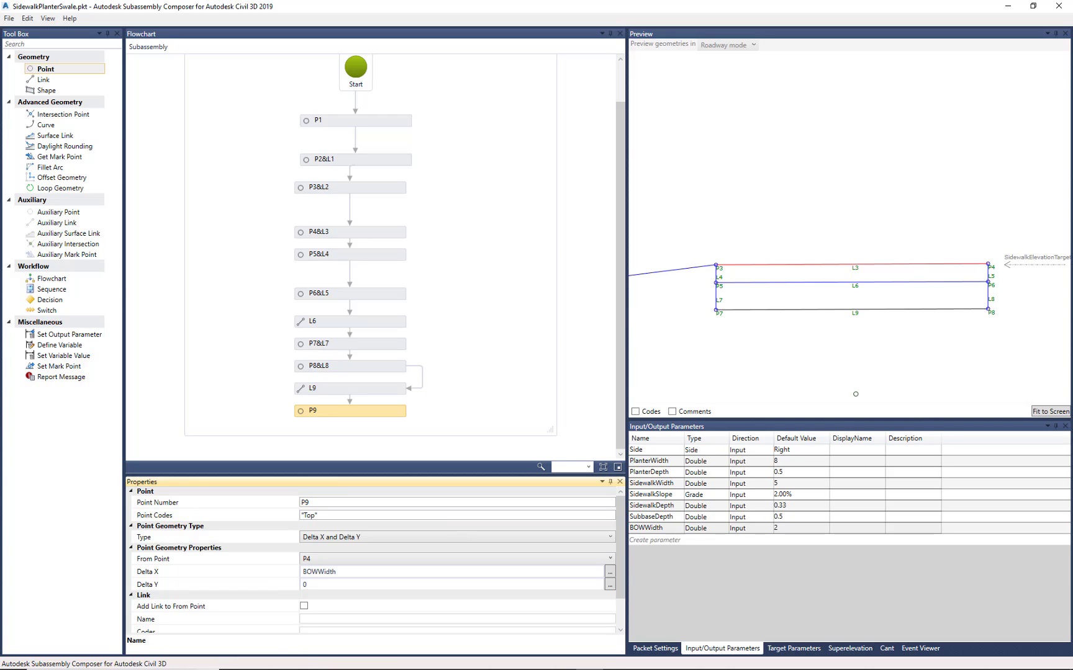
{"action": "left_click", "coordinate": [862, 355]}
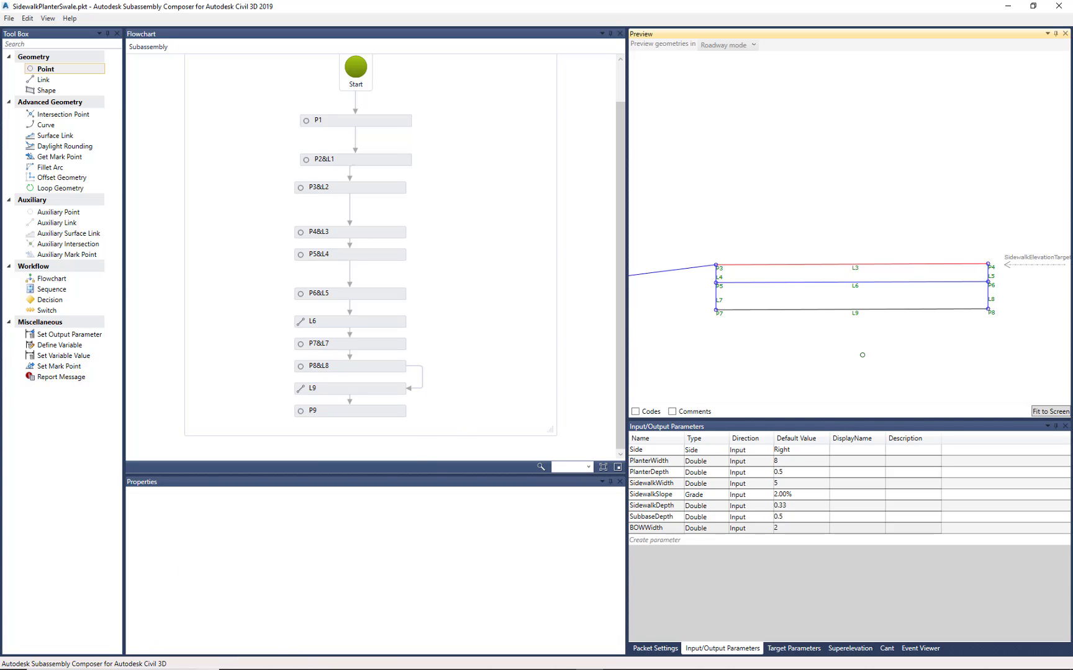
{"action": "scroll", "coordinate": [743, 348], "scroll_direction": "down", "scroll_amount": 3}
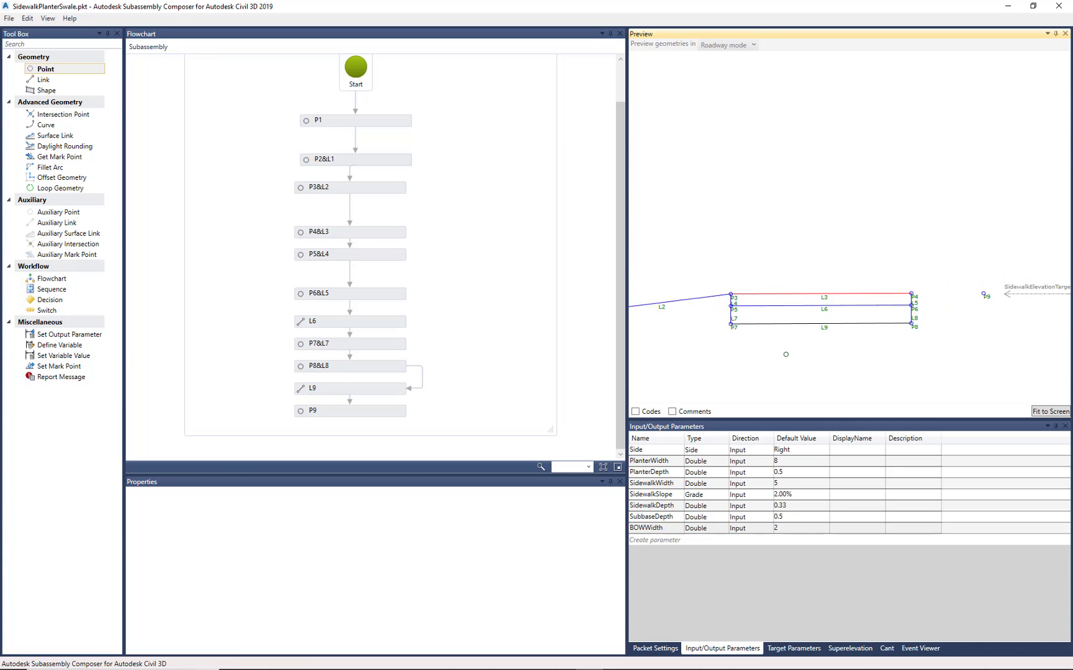
{"action": "scroll", "coordinate": [987, 315], "scroll_direction": "up", "scroll_amount": 5}
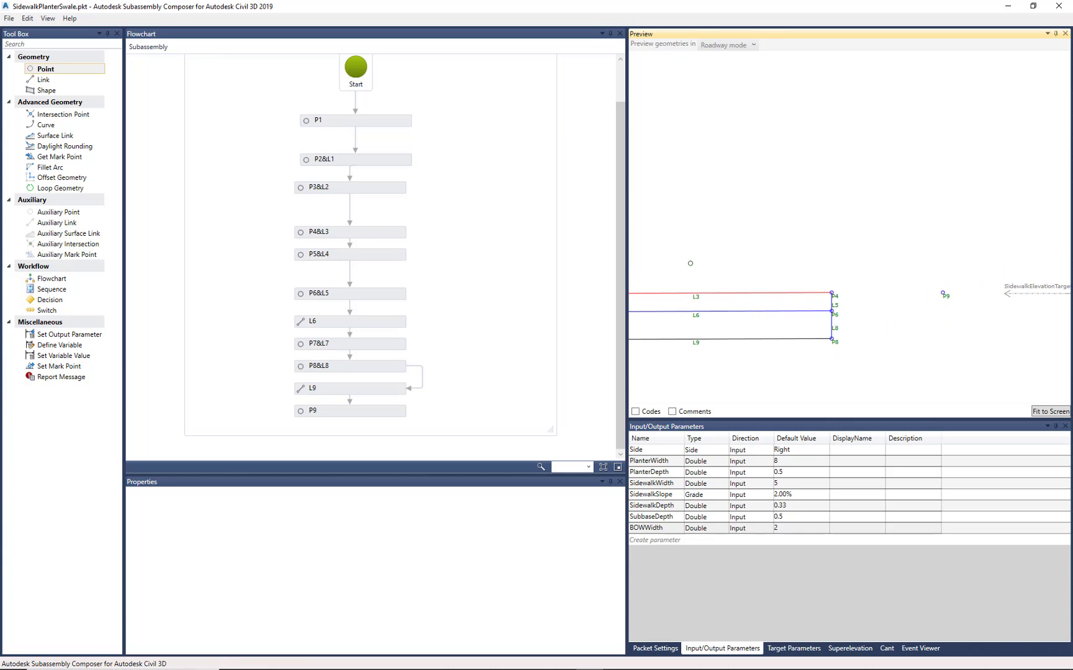
Add a link from point P9 back to its From Point P4
{"action": "left_click", "coordinate": [377, 410]}
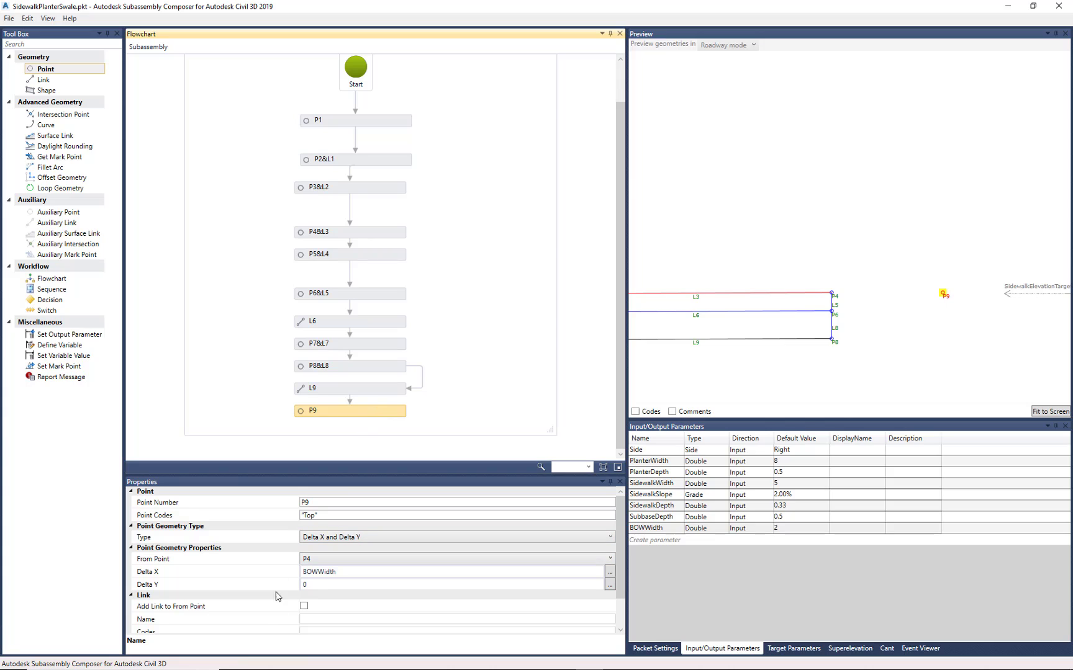
{"action": "left_click", "coordinate": [303, 606]}
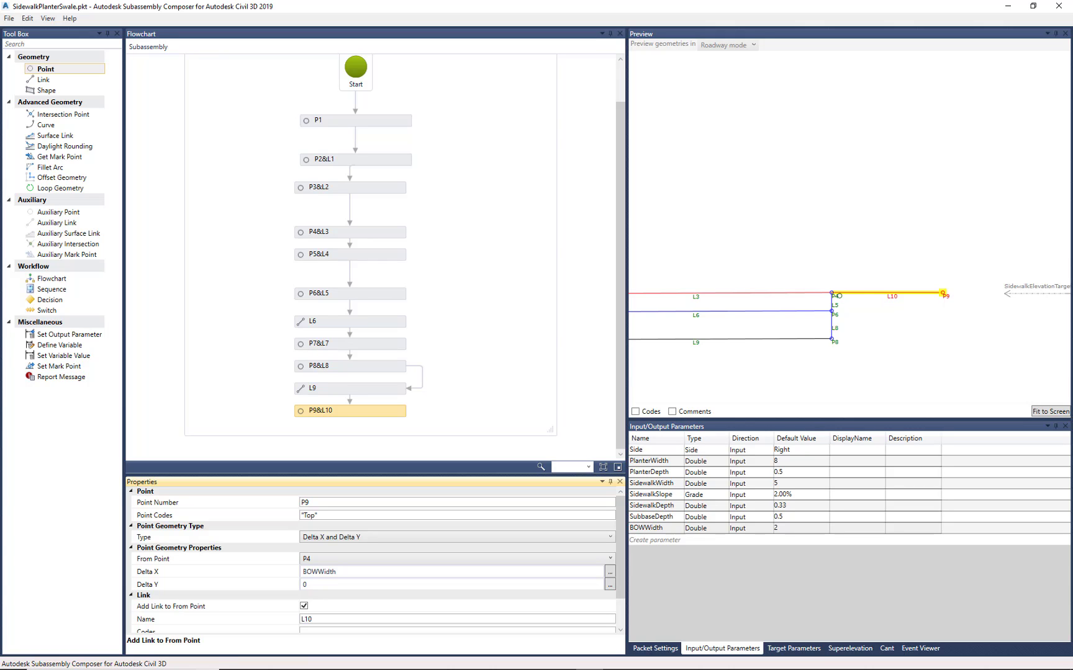
Create an input parameter named BlvdSlope of type Grade with a default value of 5%
{"action": "left_click", "coordinate": [658, 541]}
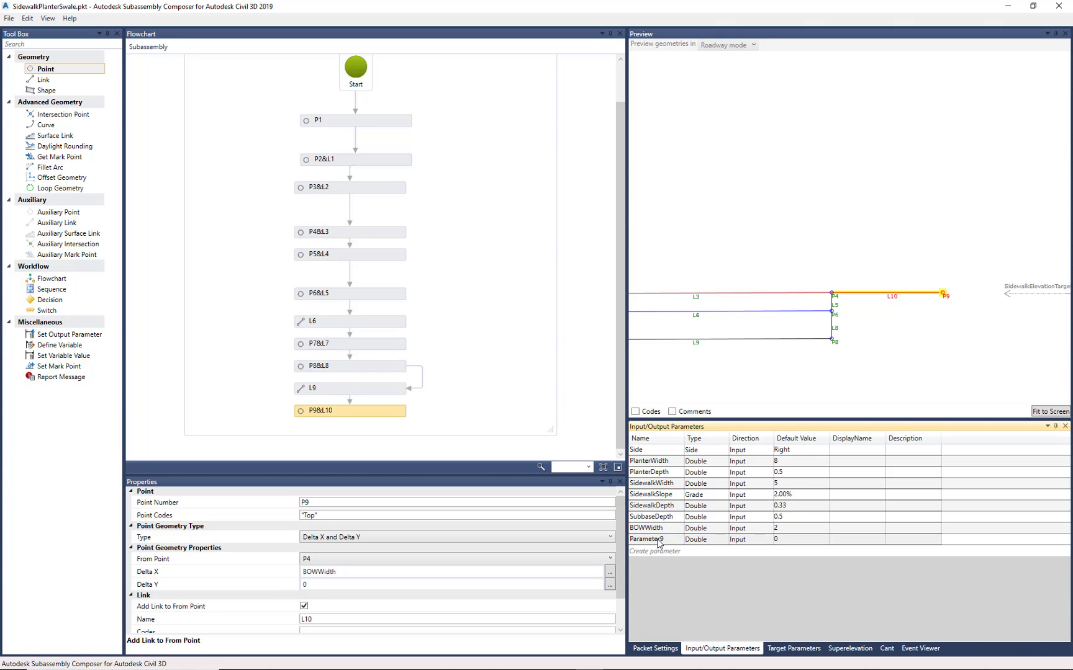
{"action": "left_click", "coordinate": [701, 540]}
{"action": "left_click", "coordinate": [708, 540]}
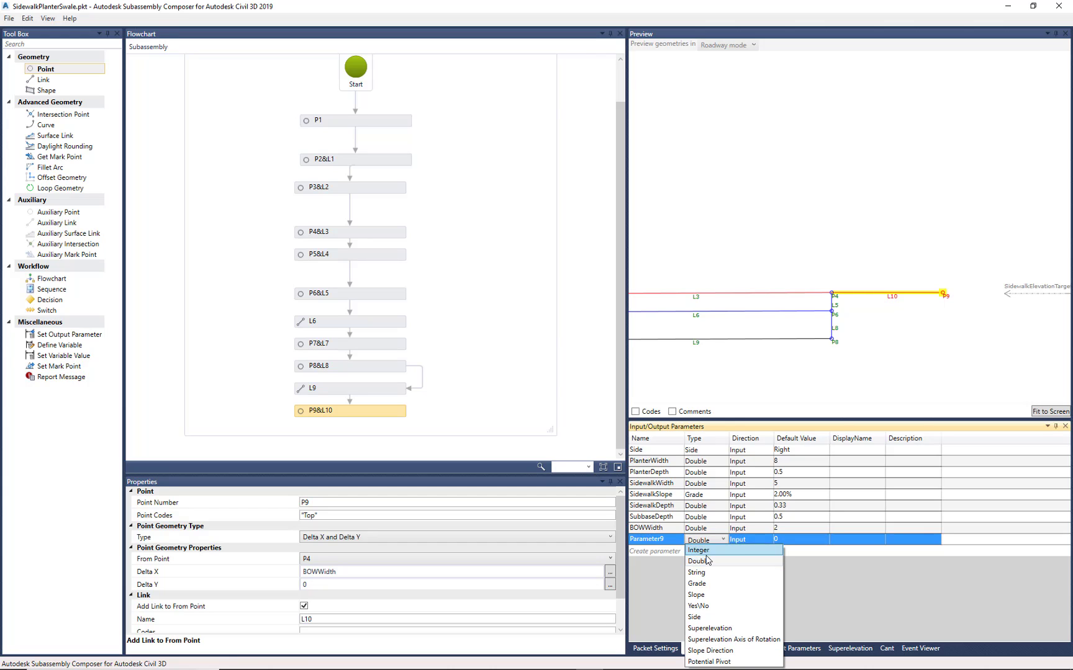
{"action": "left_click", "coordinate": [697, 584]}
{"action": "left_click", "coordinate": [657, 540]}
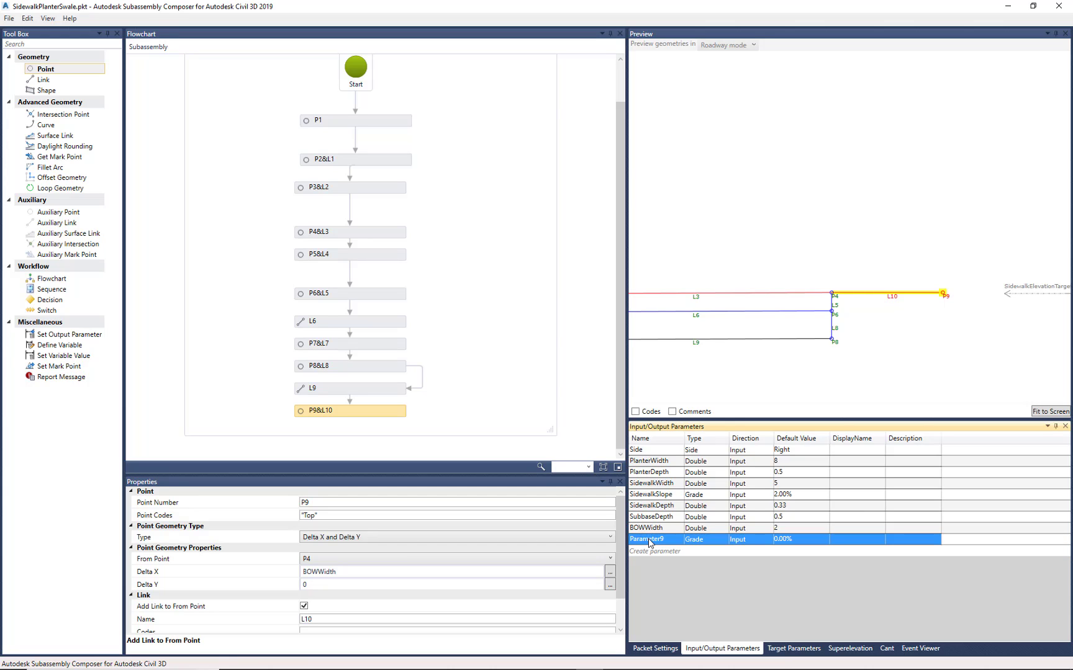
{"action": "left_click", "coordinate": [658, 540]}
{"action": "left_click_drag", "start_coordinate": [663, 540], "coordinate": [632, 540]}
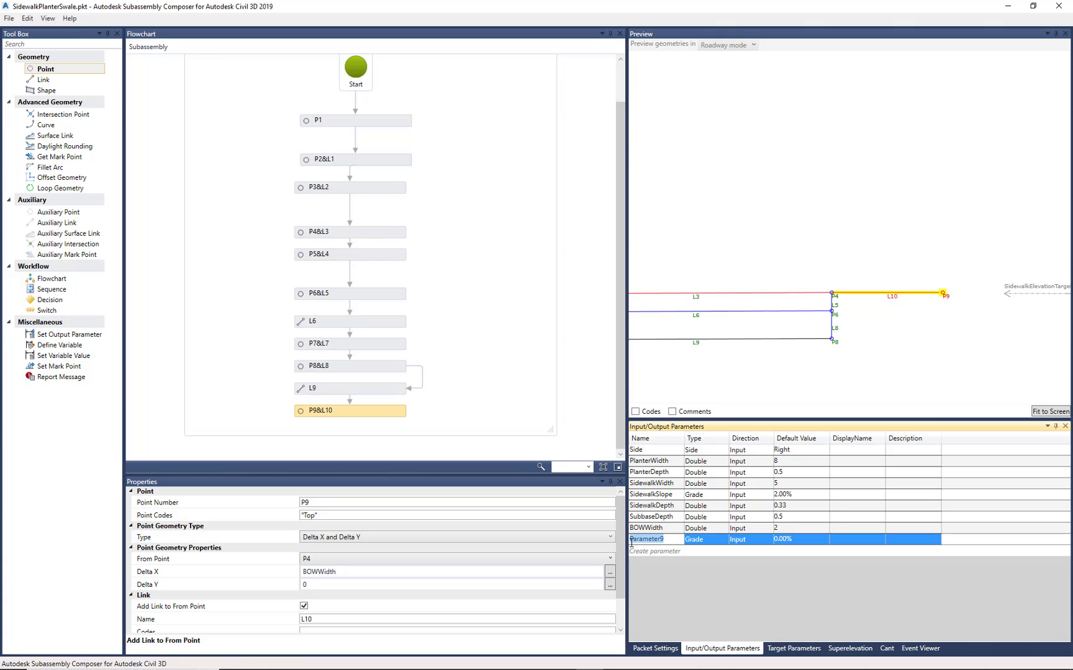
{"action": "type", "text": "BlvdSlope"}
{"action": "left_click", "coordinate": [792, 539]}
{"action": "left_click_drag", "start_coordinate": [795, 541], "coordinate": [776, 539]}
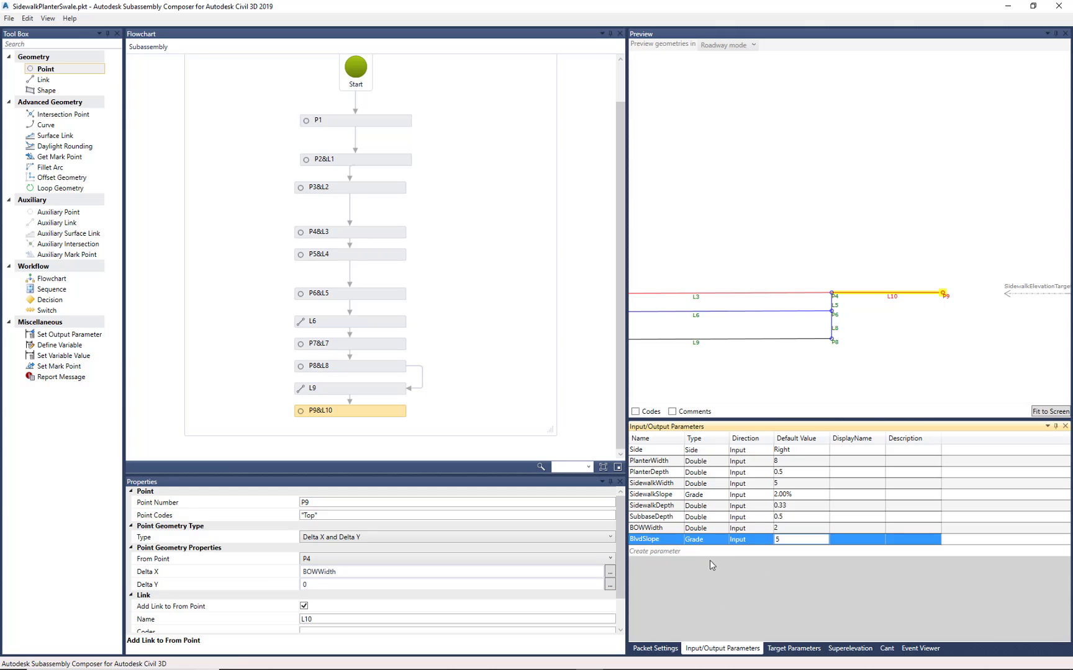
{"action": "left_click", "coordinate": [742, 539]}
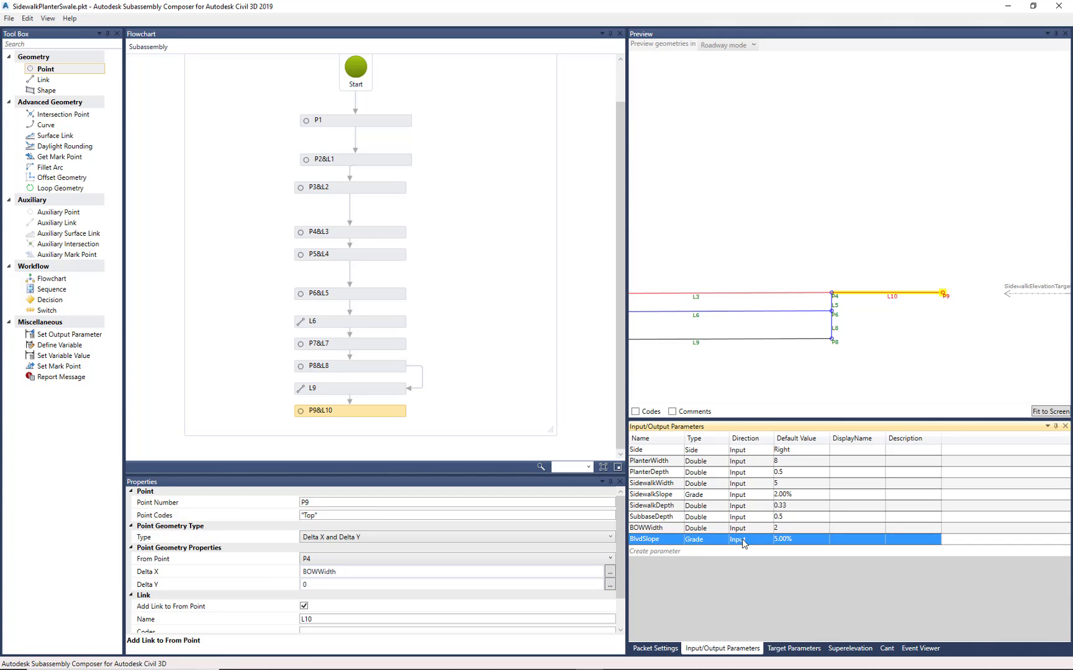
Copy the BlvdSlope parameter name and set point P9's Delta Y to BlvdSlope
{"action": "left_click", "coordinate": [664, 541]}
{"action": "double_click", "coordinate": [660, 544]}
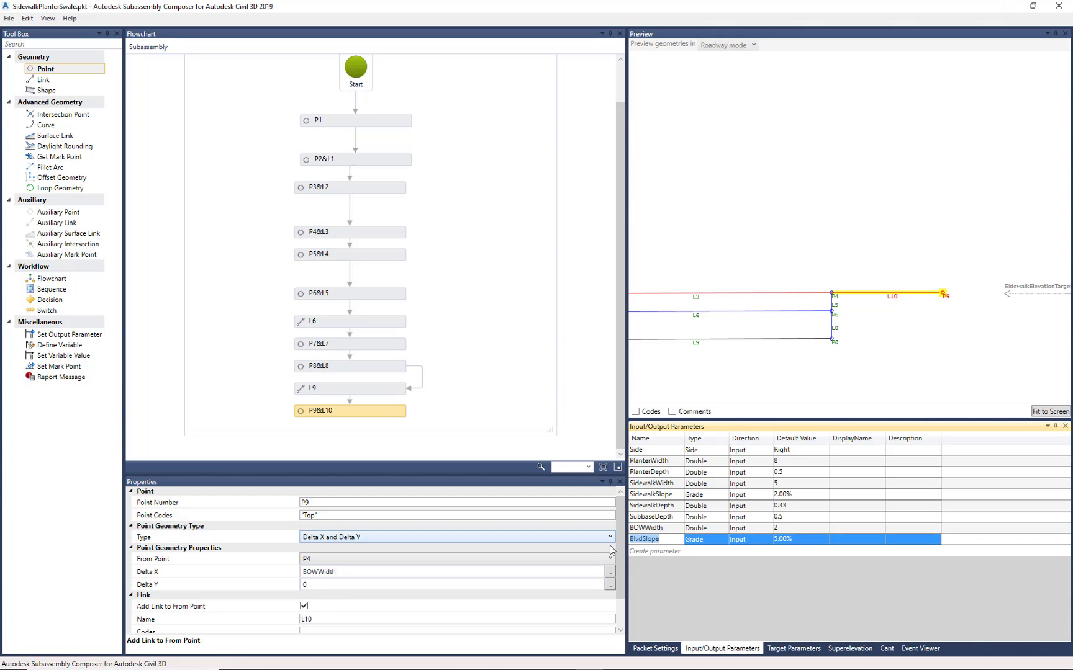
{"action": "scroll", "coordinate": [620, 577], "scroll_direction": "down", "scroll_amount": 2}
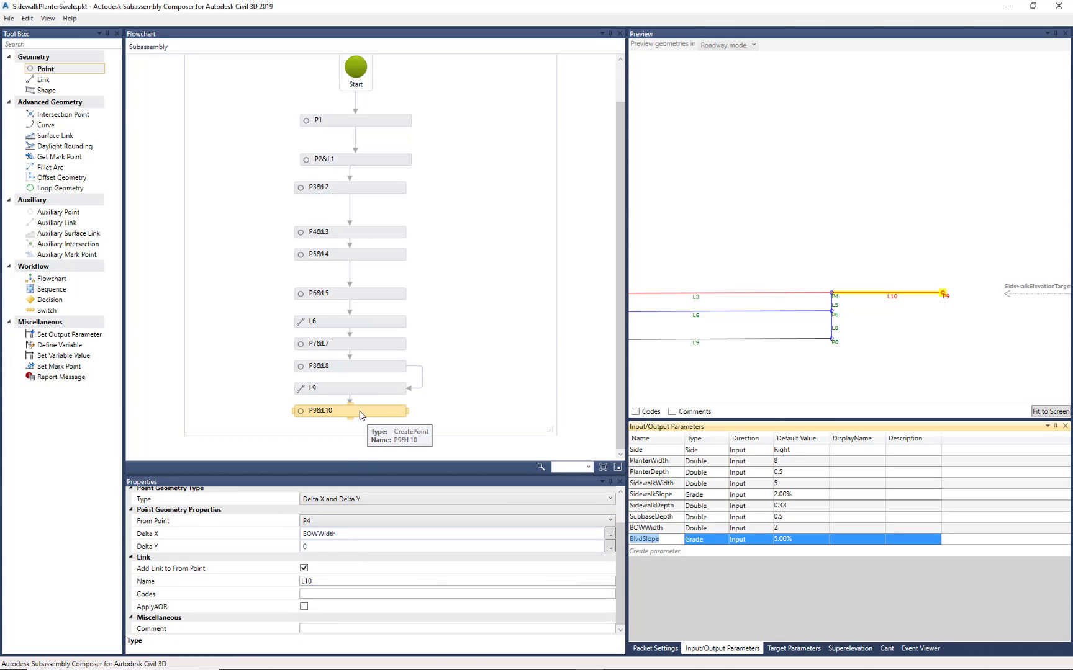
{"action": "double_click", "coordinate": [319, 546]}
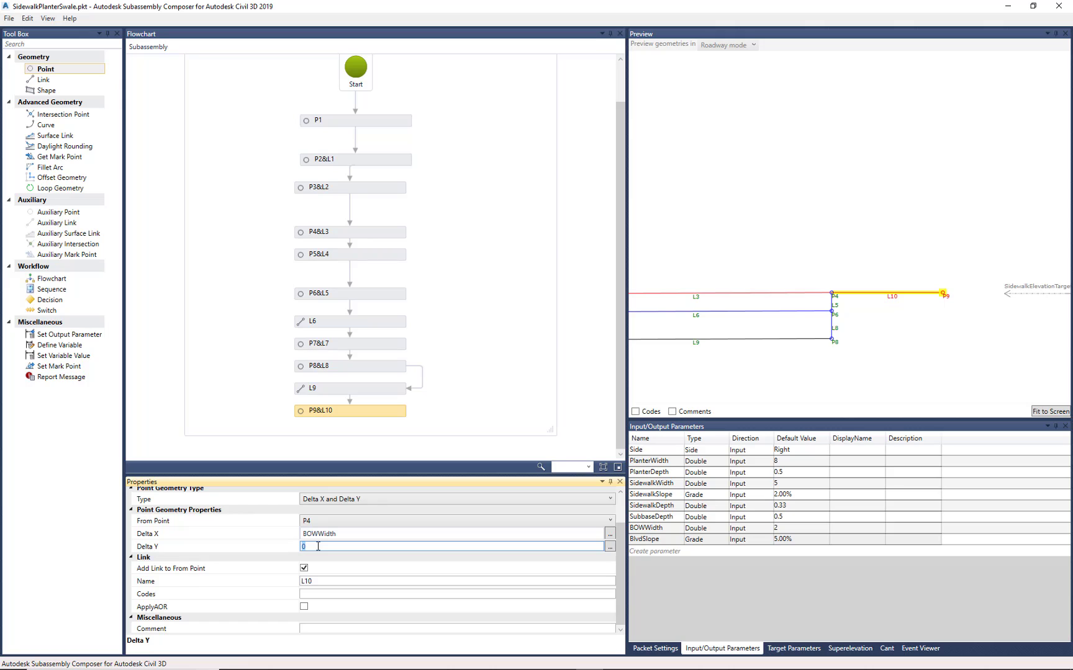
{"action": "type", "text": "BlvdSlope"}
{"action": "key", "text": "Return"}
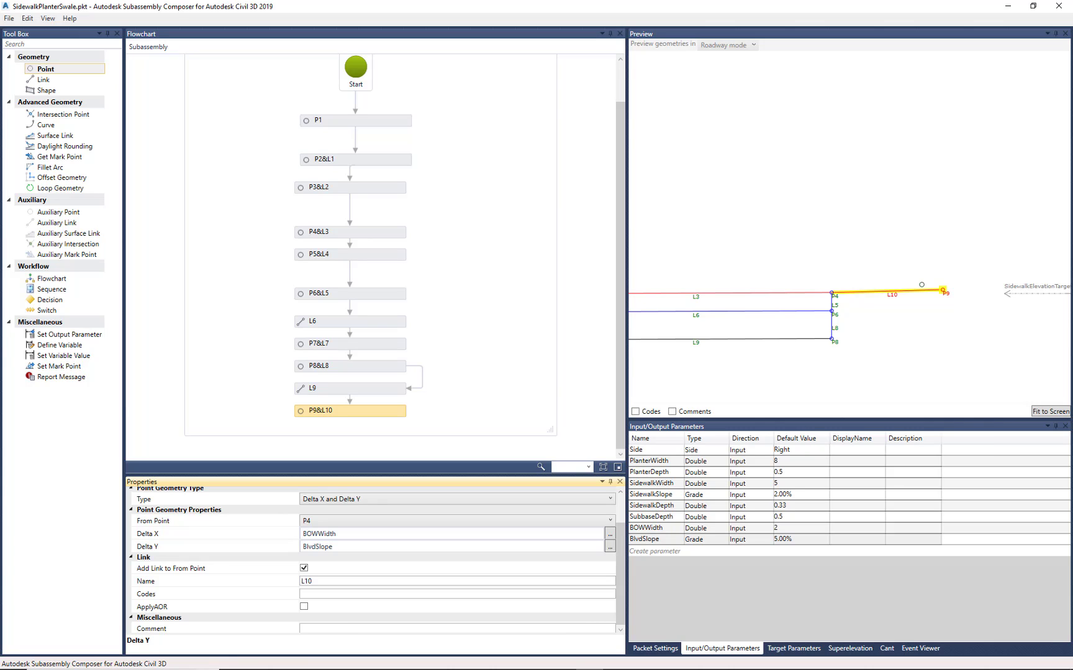
Add a shape after P9&L10 in the flowchart, align it below that element, and extend the flowchart area downward
{"action": "scroll", "coordinate": [934, 316], "scroll_direction": "down", "scroll_amount": 4}
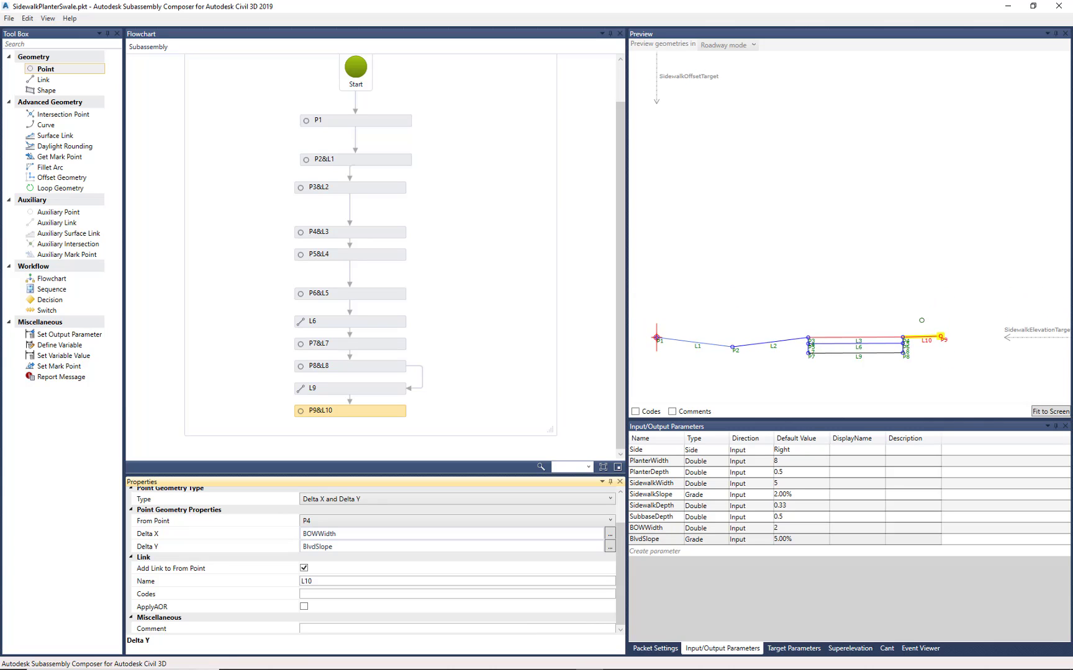
{"action": "scroll", "coordinate": [837, 365], "scroll_direction": "up", "scroll_amount": 1}
{"action": "scroll", "coordinate": [813, 364], "scroll_direction": "up", "scroll_amount": 1}
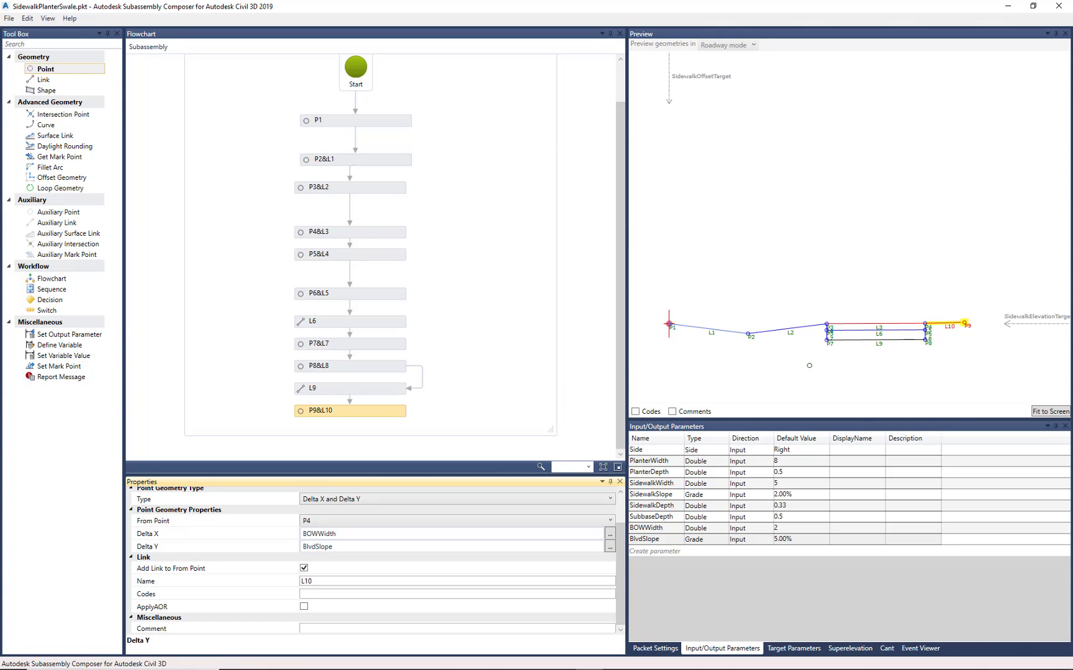
{"action": "scroll", "coordinate": [881, 346], "scroll_direction": "up", "scroll_amount": 2}
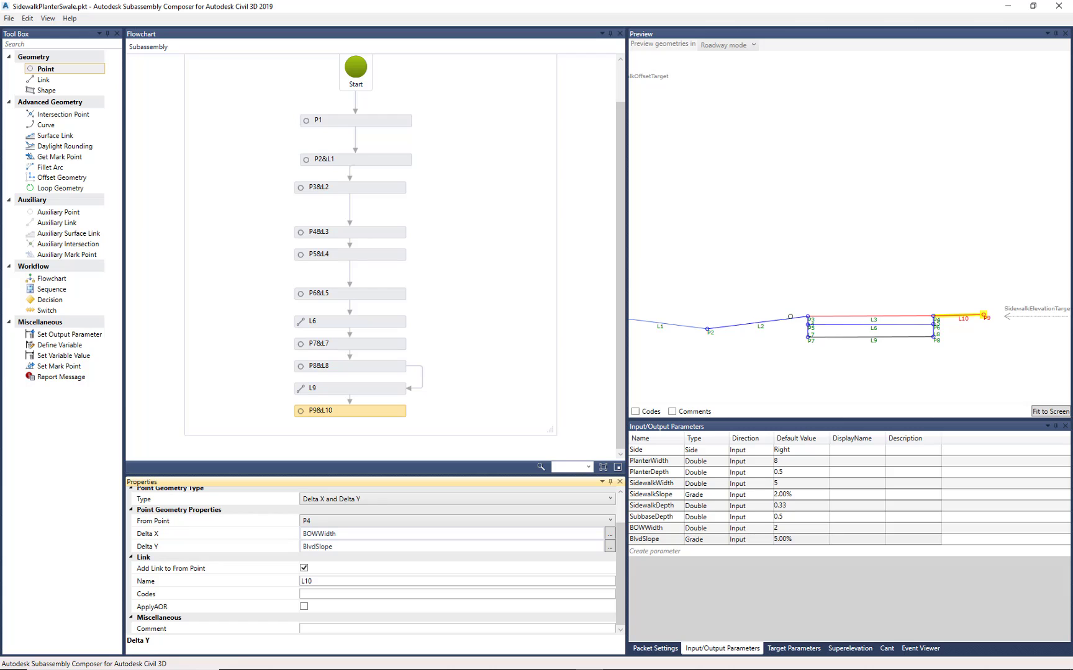
{"action": "scroll", "coordinate": [885, 327], "scroll_direction": "up", "scroll_amount": 2}
{"action": "scroll", "coordinate": [900, 330], "scroll_direction": "up", "scroll_amount": 2}
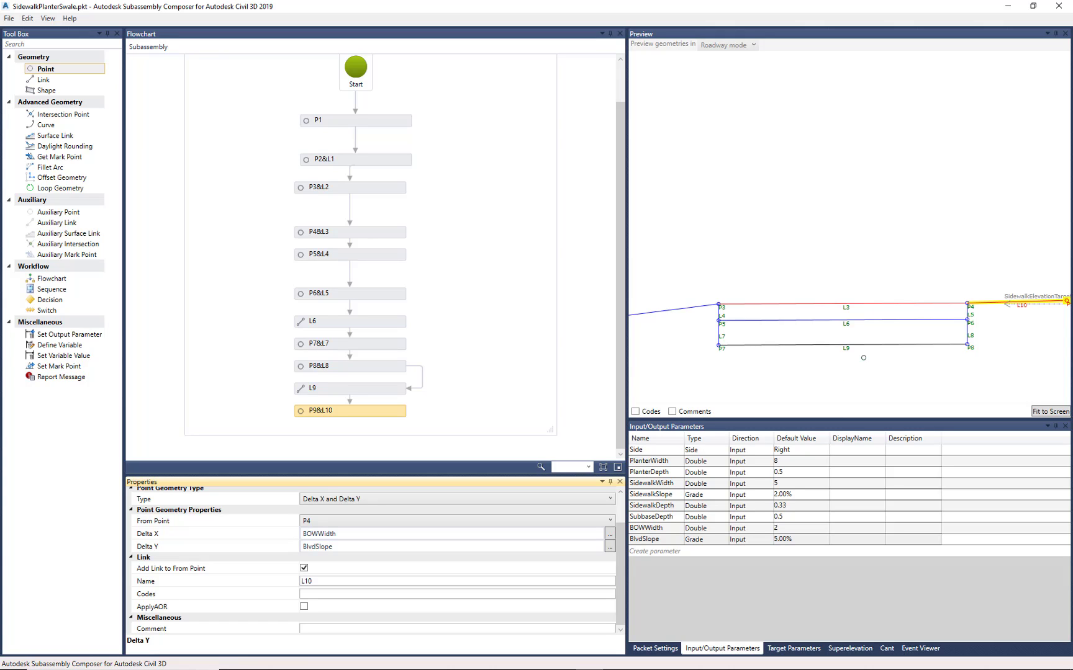
{"action": "left_click", "coordinate": [52, 93]}
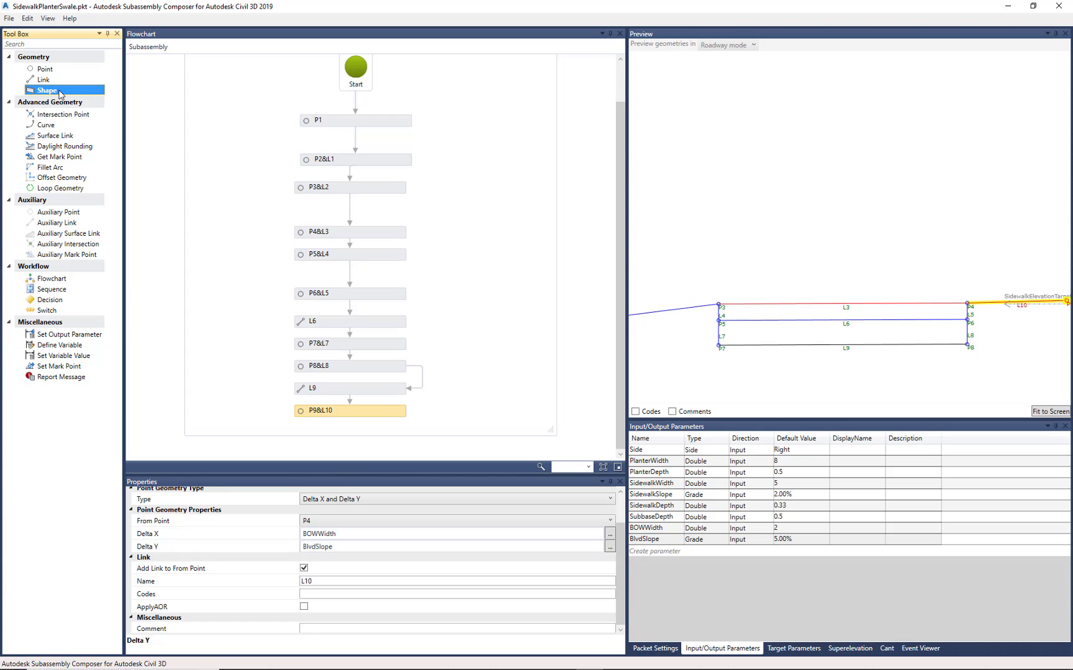
{"action": "left_click_drag", "start_coordinate": [60, 95], "coordinate": [362, 432]}
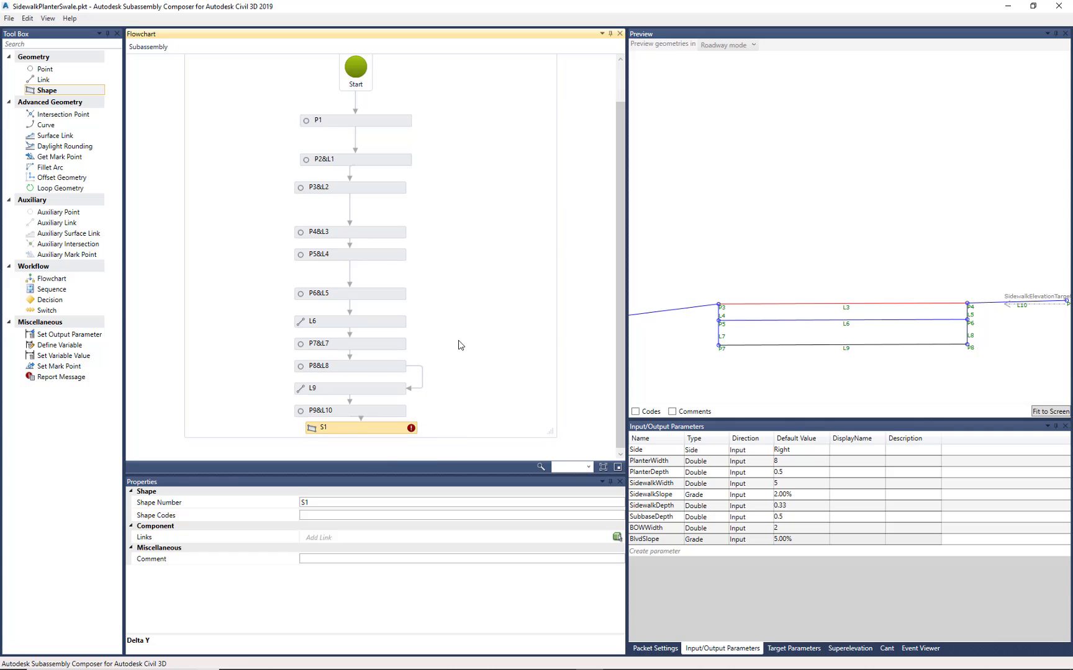
{"action": "mouse_move", "coordinate": [369, 431]}
{"action": "left_mouse_down"}
{"action": "mouse_move", "coordinate": [358, 452]}
{"action": "mouse_move", "coordinate": [365, 438]}
{"action": "left_mouse_up"}
{"action": "left_click_drag", "start_coordinate": [549, 430], "coordinate": [546, 479]}
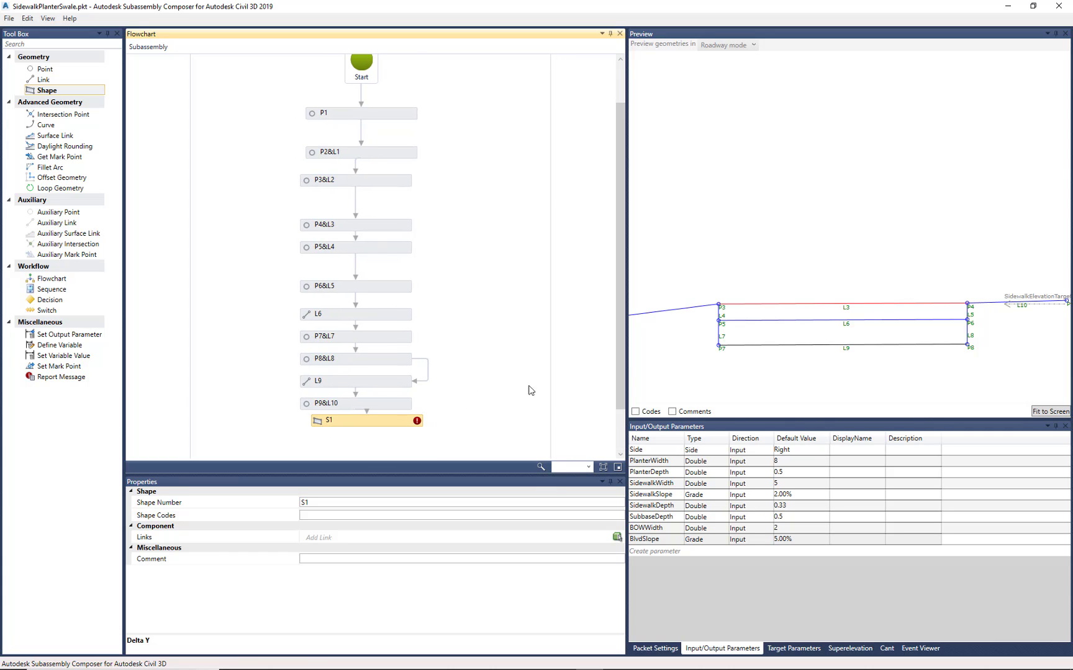
{"action": "scroll", "coordinate": [529, 390], "scroll_direction": "down", "scroll_amount": 2}
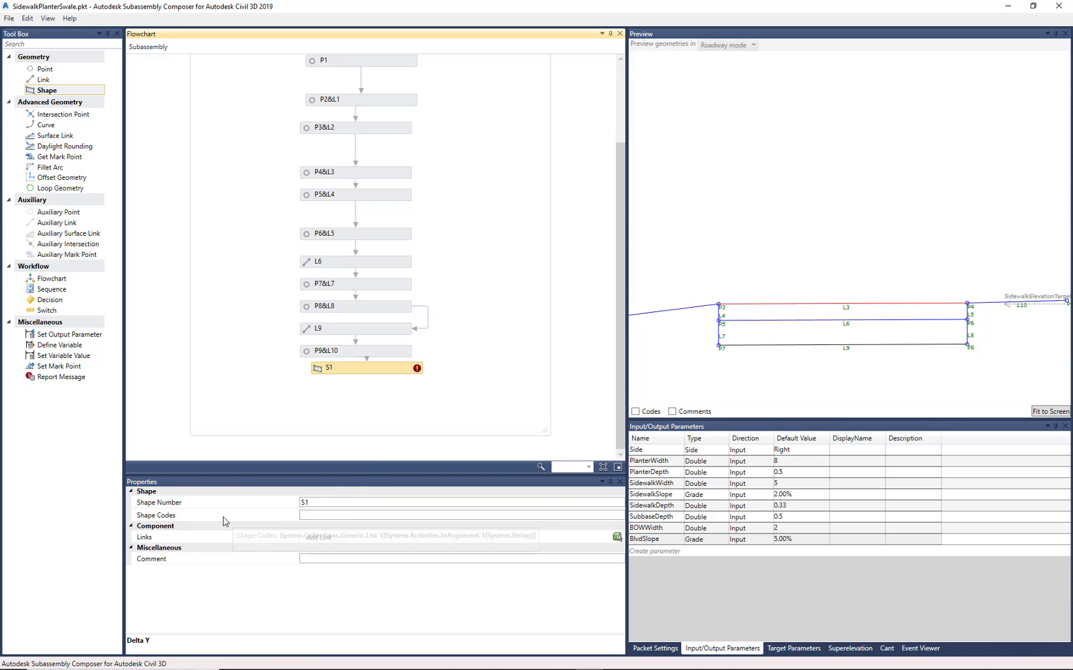
Assign shape S1 the code "Concrete" and pick the sidewalk area enclosed by links L3, L4, L5 and L6
{"action": "left_click", "coordinate": [258, 519]}
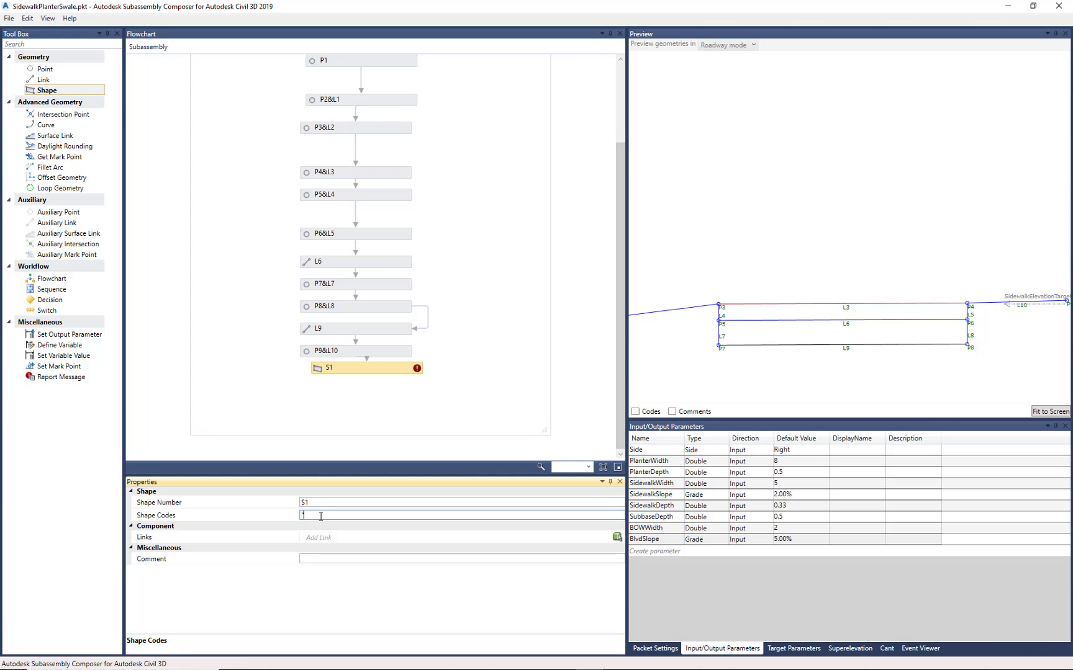
{"action": "type", "text": "\"Concrete\""}
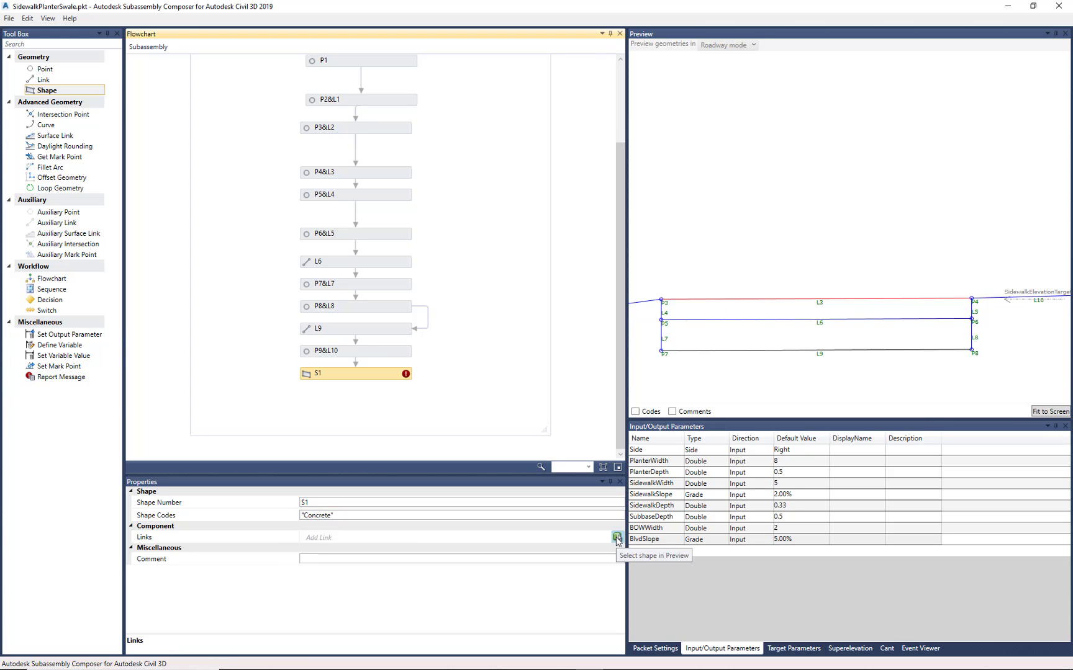
{"action": "left_click", "coordinate": [617, 538]}
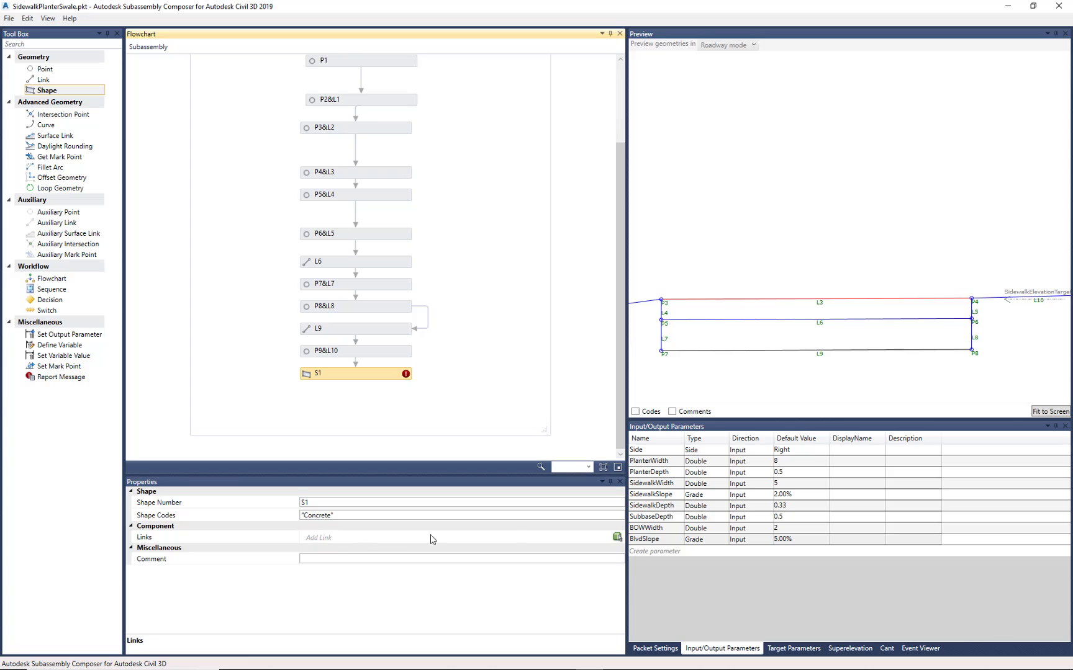
{"action": "left_click", "coordinate": [617, 539]}
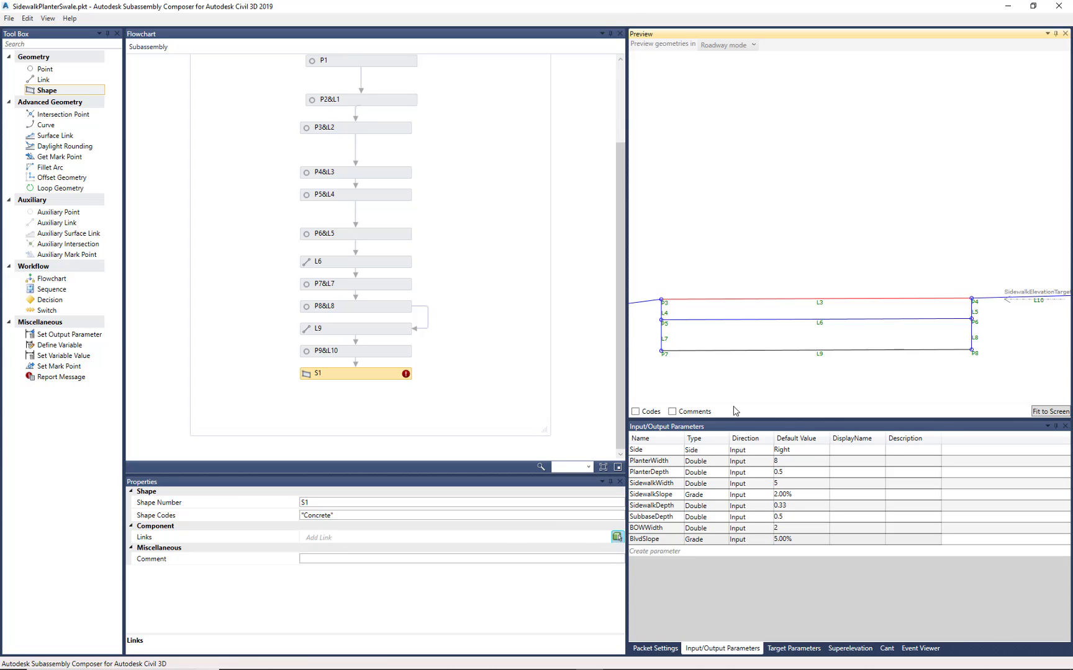
{"action": "left_click", "coordinate": [776, 314]}
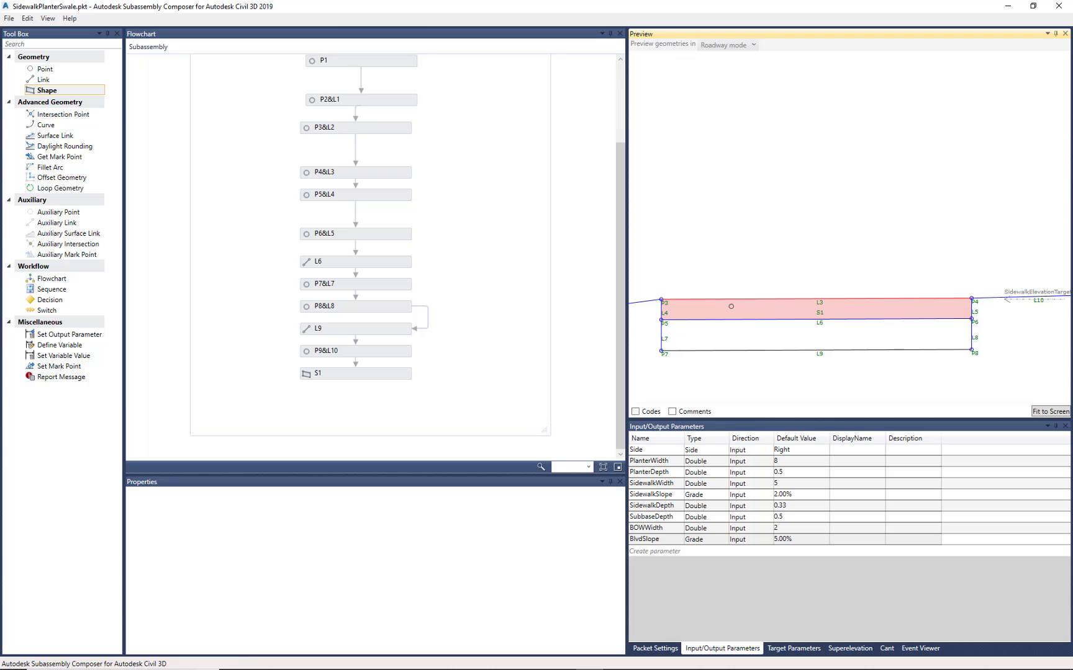
Add a second shape after S1 with the code "Subbase" and pick the area between links L6 and L9
{"action": "right_click", "coordinate": [526, 340]}
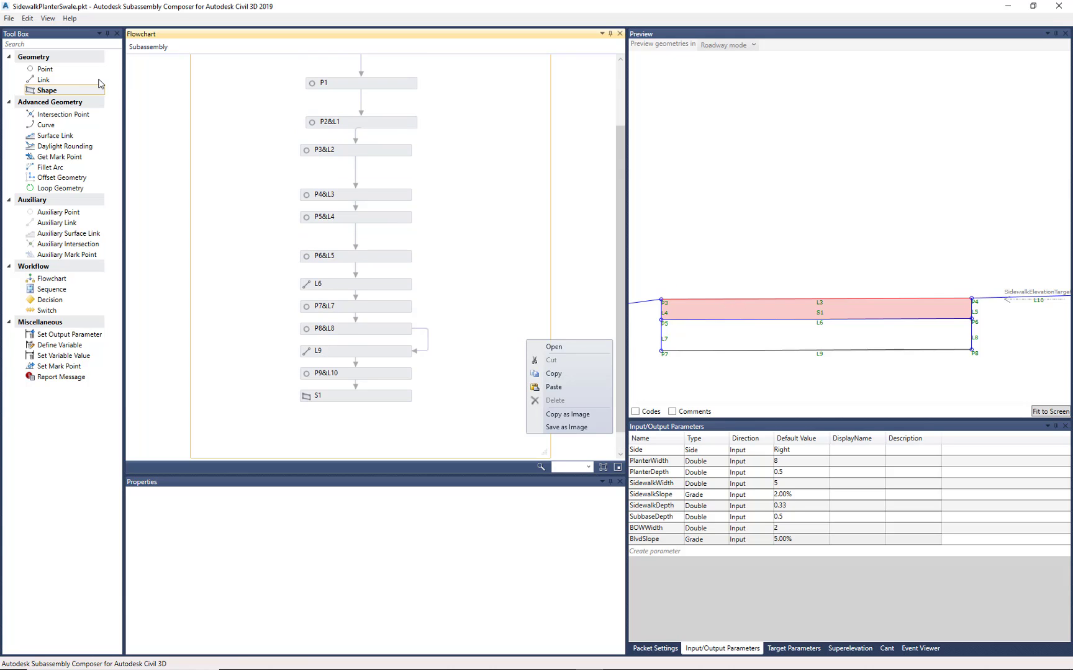
{"action": "left_click", "coordinate": [64, 91]}
{"action": "left_click_drag", "start_coordinate": [64, 90], "coordinate": [354, 432]}
{"action": "left_click", "coordinate": [317, 515]}
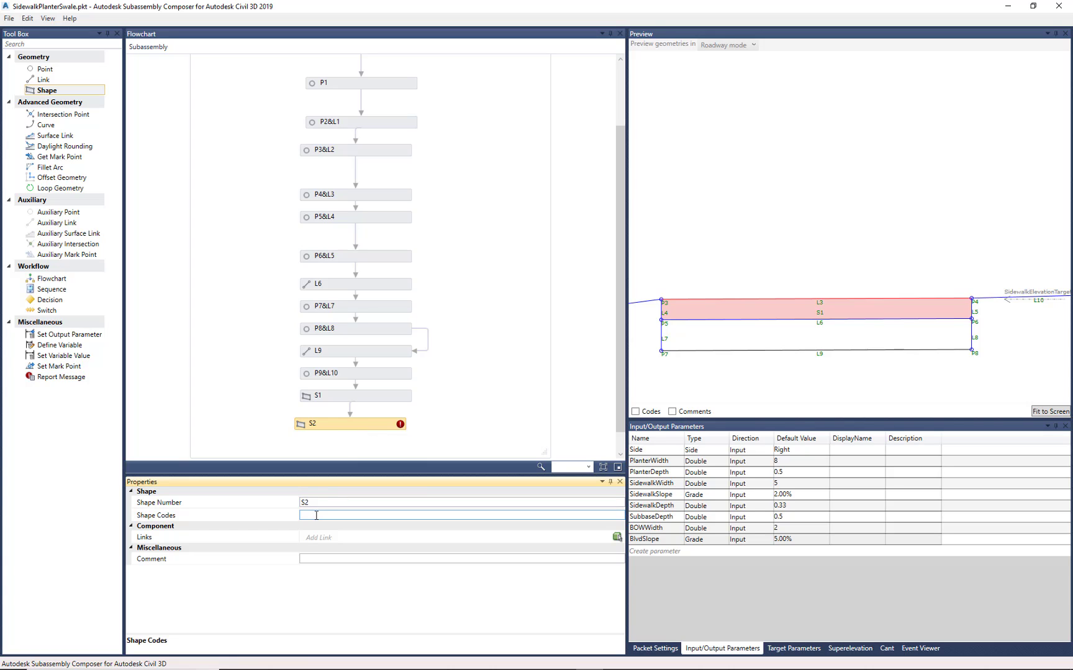
{"action": "type", "text": "\"Subbase\""}
{"action": "left_click", "coordinate": [616, 537]}
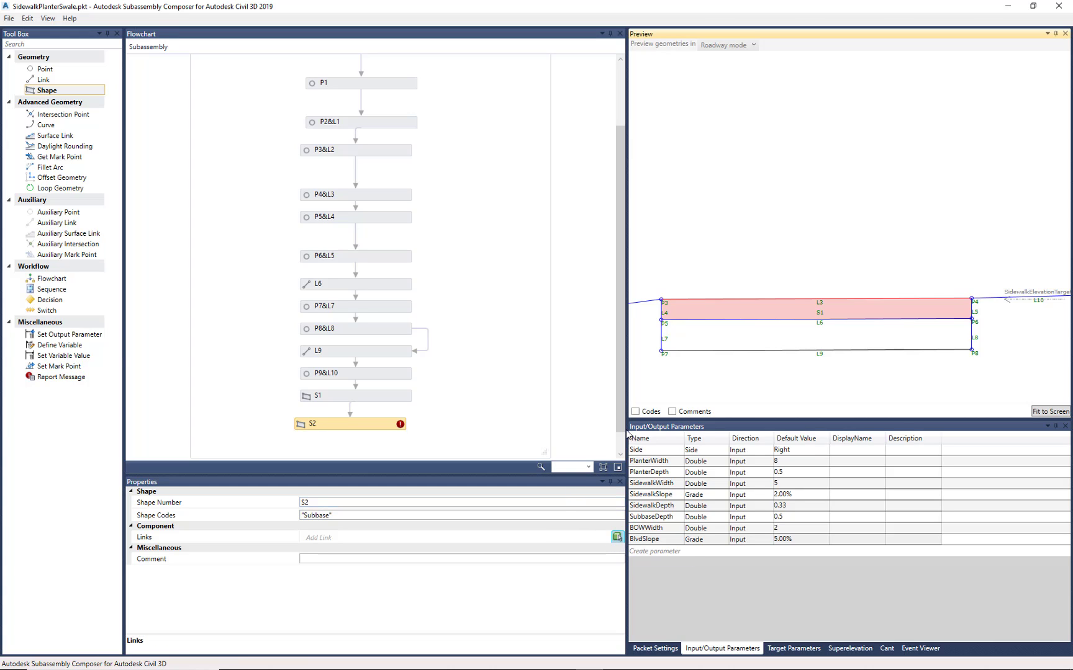
{"action": "left_click", "coordinate": [753, 341]}
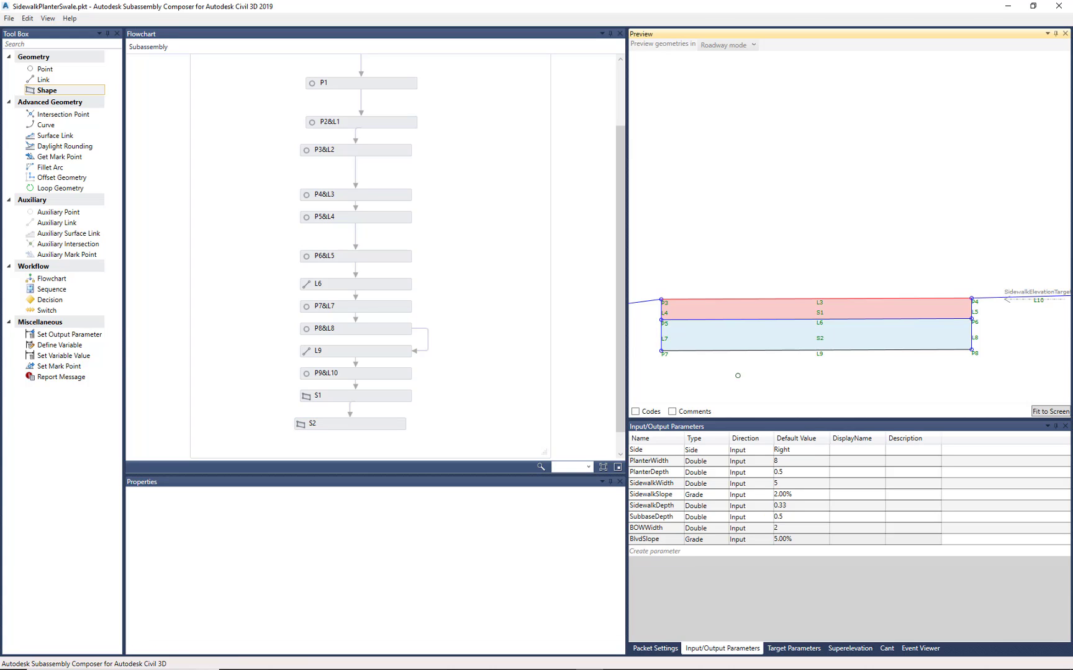
{"action": "scroll", "coordinate": [859, 349], "scroll_direction": "down", "scroll_amount": 12}
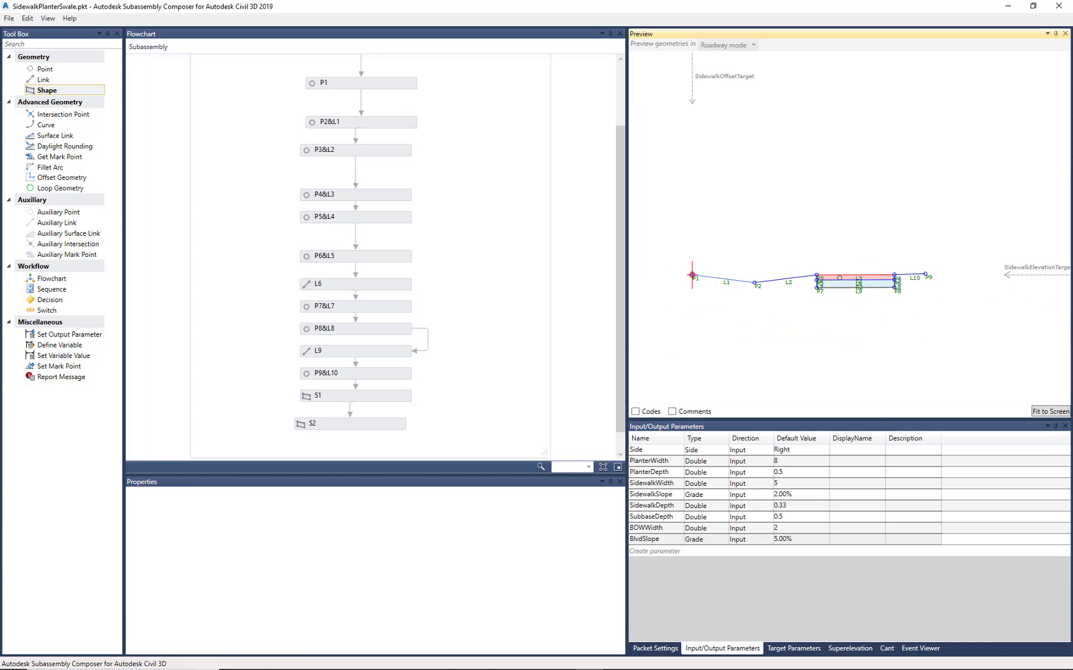
{"action": "scroll", "coordinate": [710, 272], "scroll_direction": "up", "scroll_amount": 3}
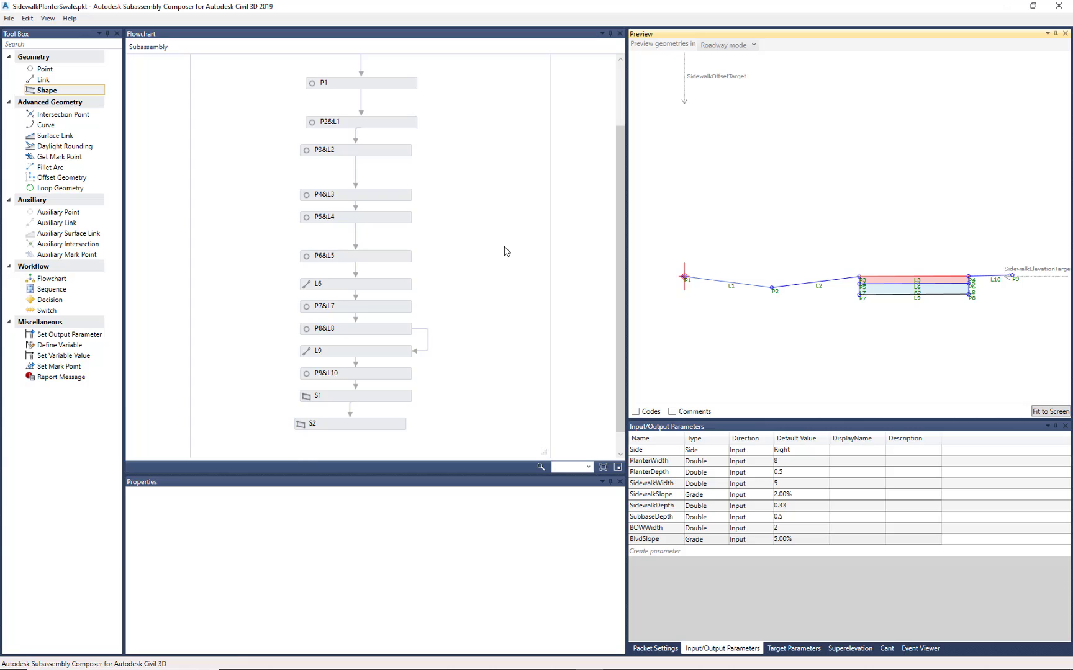
{"action": "scroll", "coordinate": [504, 253], "scroll_direction": "up", "scroll_amount": 2}
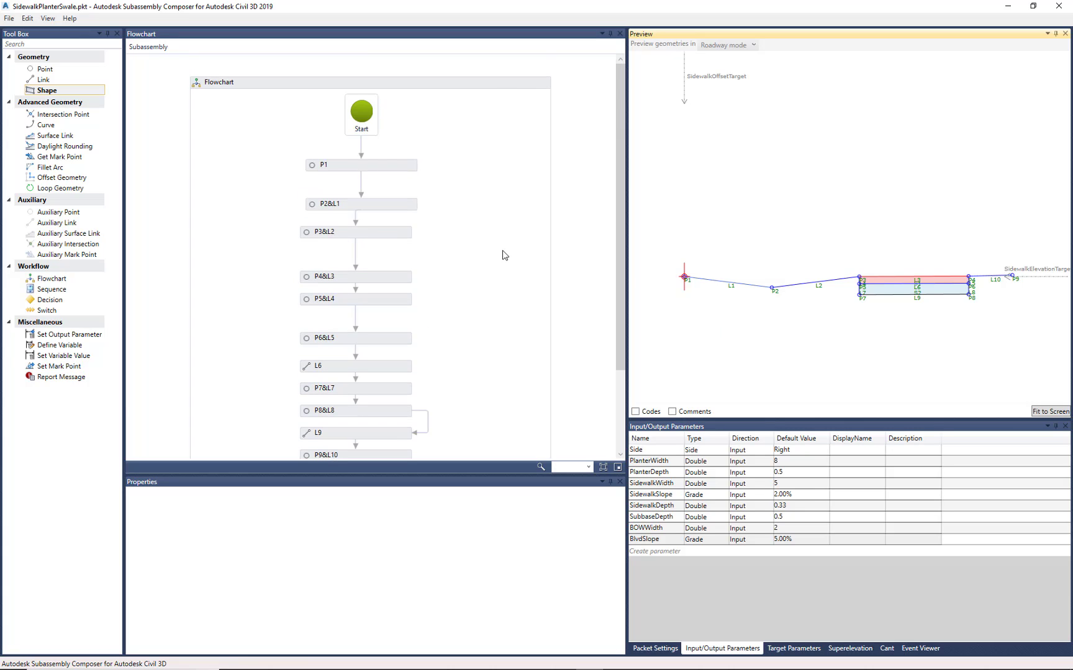